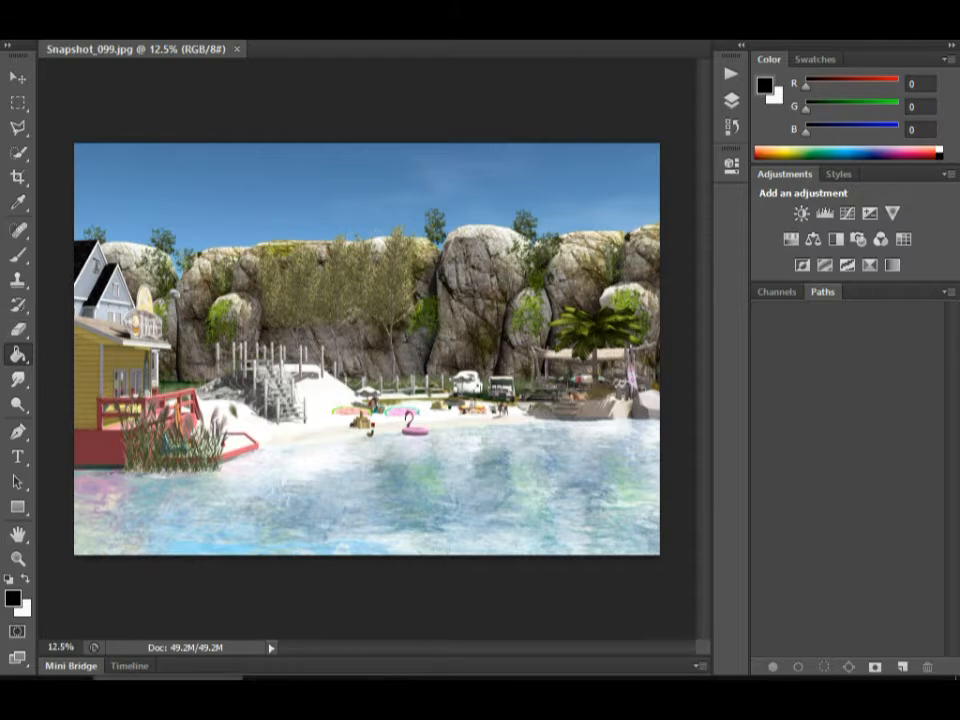
# Open the Pictures folder, minimize it, and open the Angels Windlight Collection - Various folder from the desktop.
pyautogui.rightClick(168, 691)
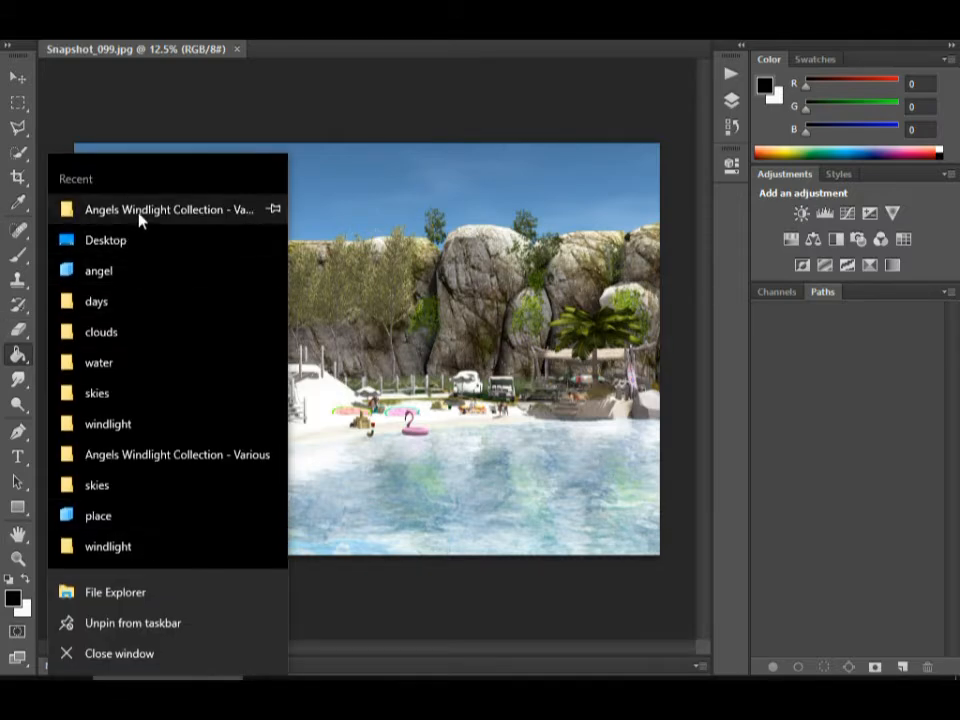
pyautogui.click(64, 241)
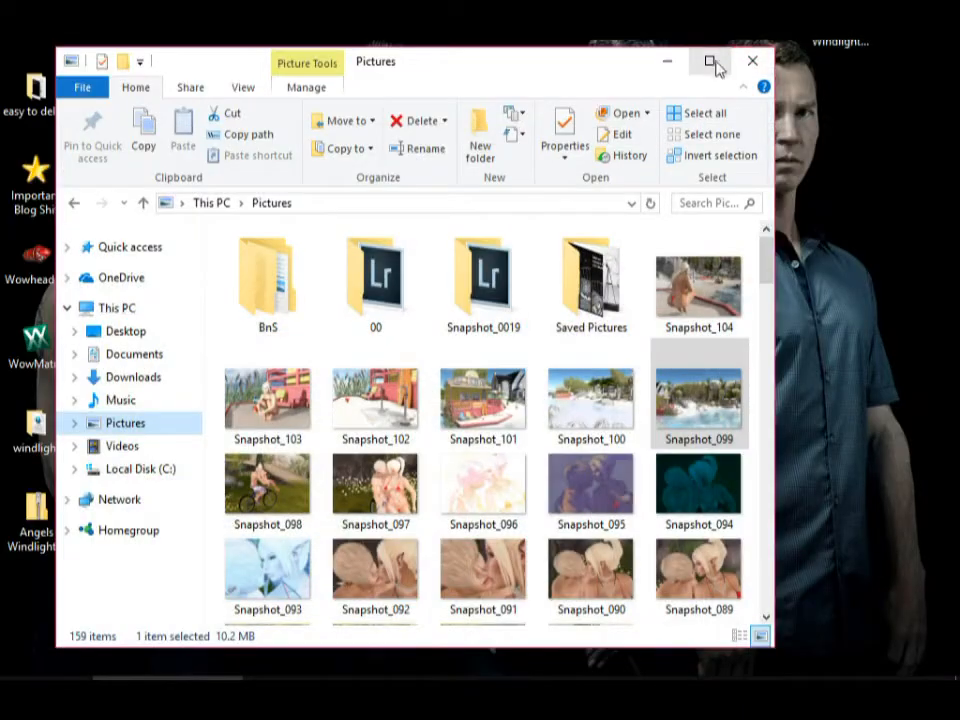
pyautogui.click(668, 62)
pyautogui.doubleClick(840, 20)
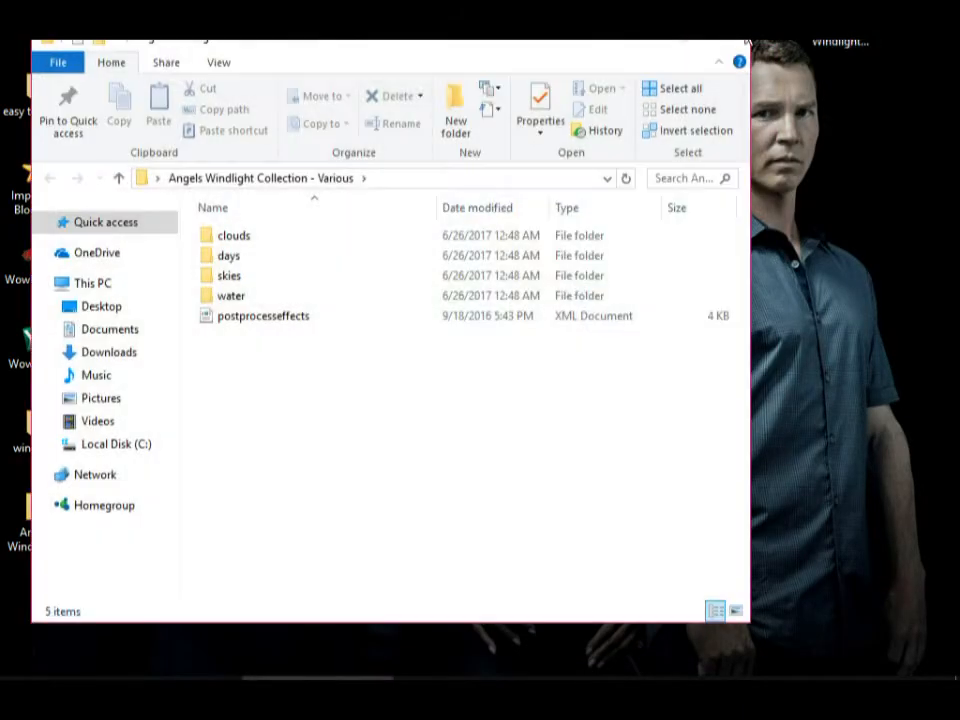
# Look through the sky presets in the collection's skies folder and put the folder window away.
pyautogui.doubleClick(226, 275)
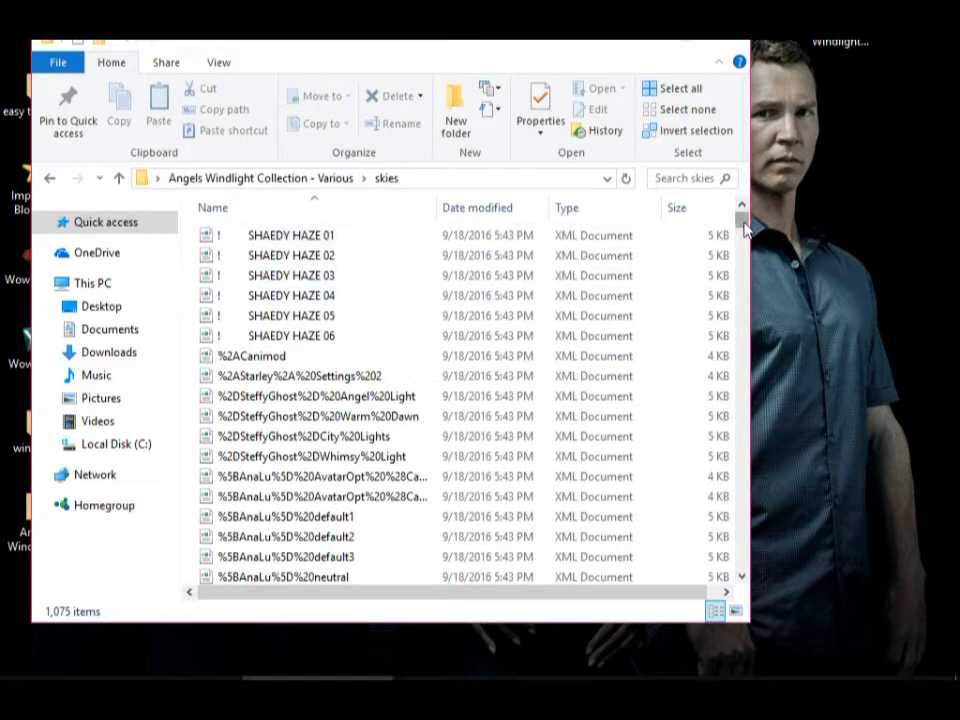
pyautogui.scroll(-1, 744, 228)
pyautogui.moveTo(744, 228); pyautogui.dragTo(755, 400)
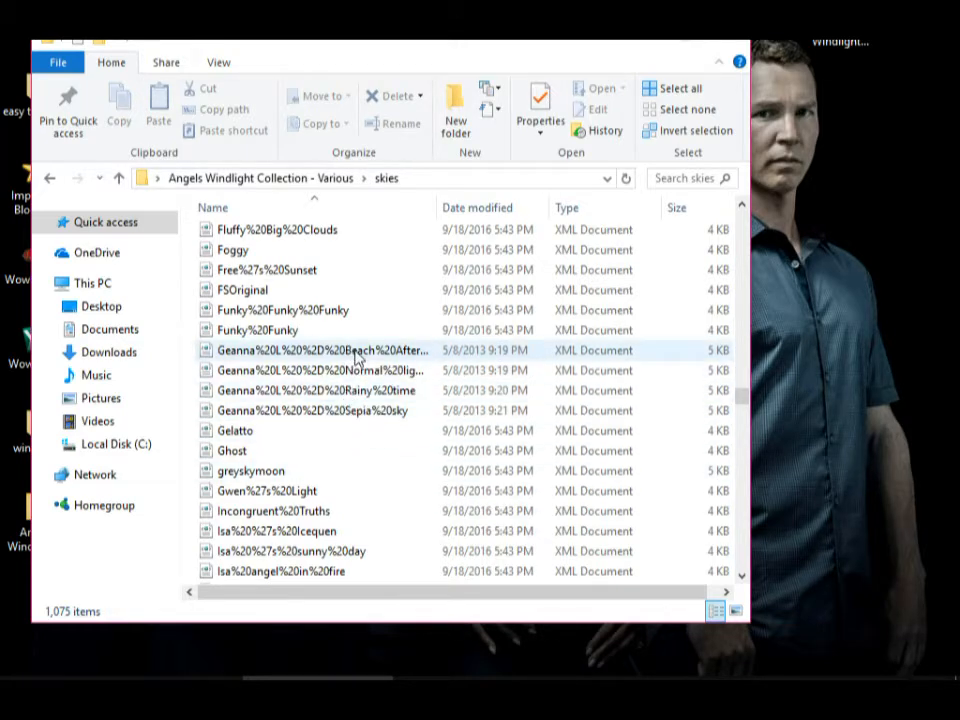
pyautogui.click(648, 40)
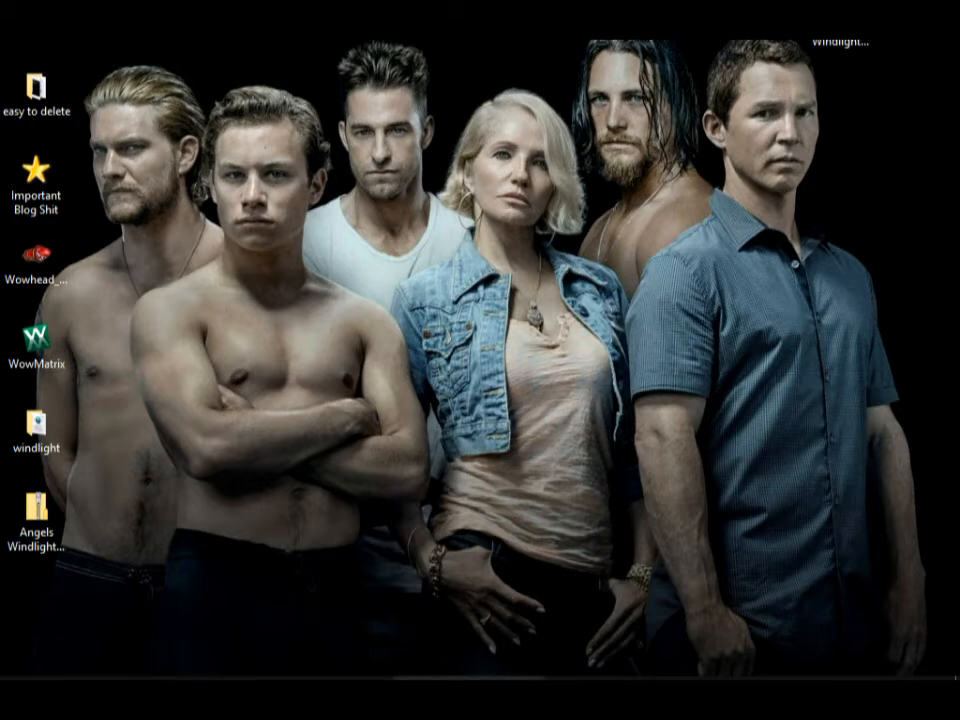
# Switch back to Photoshop, activate the Move tool, and view the available Nik Collection filters without applying one.
pyautogui.click(470, 690)
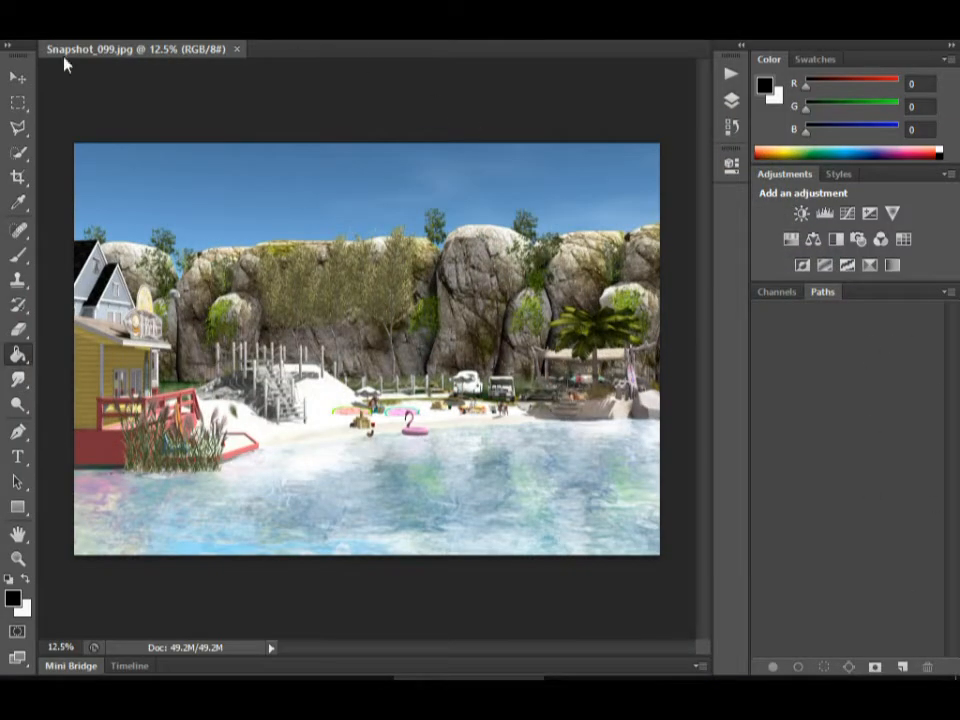
pyautogui.click(22, 78)
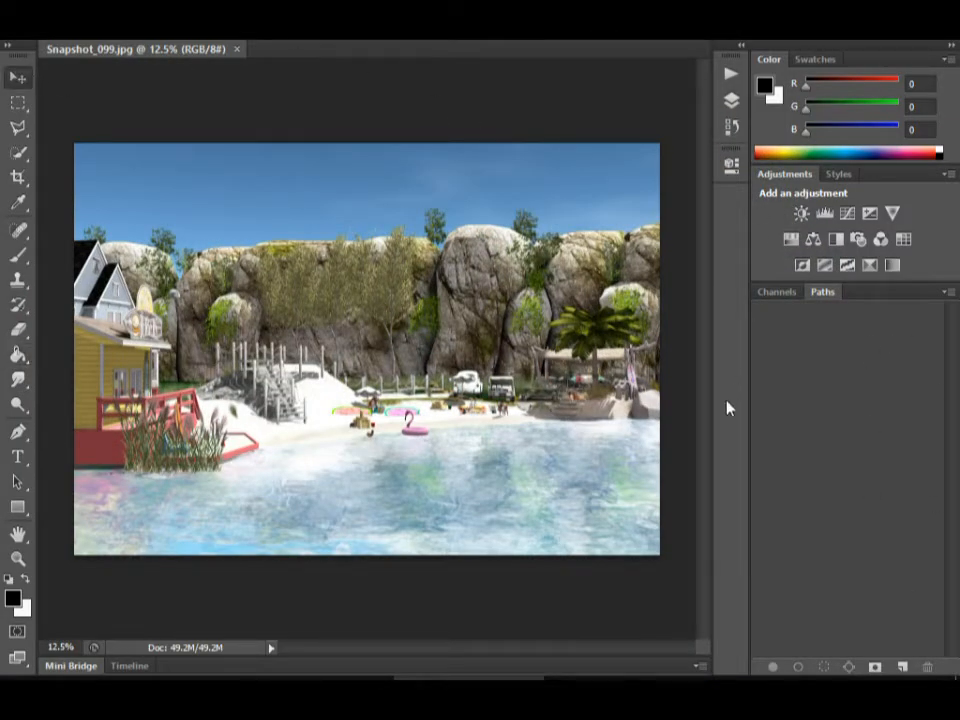
pyautogui.click(297, 10)
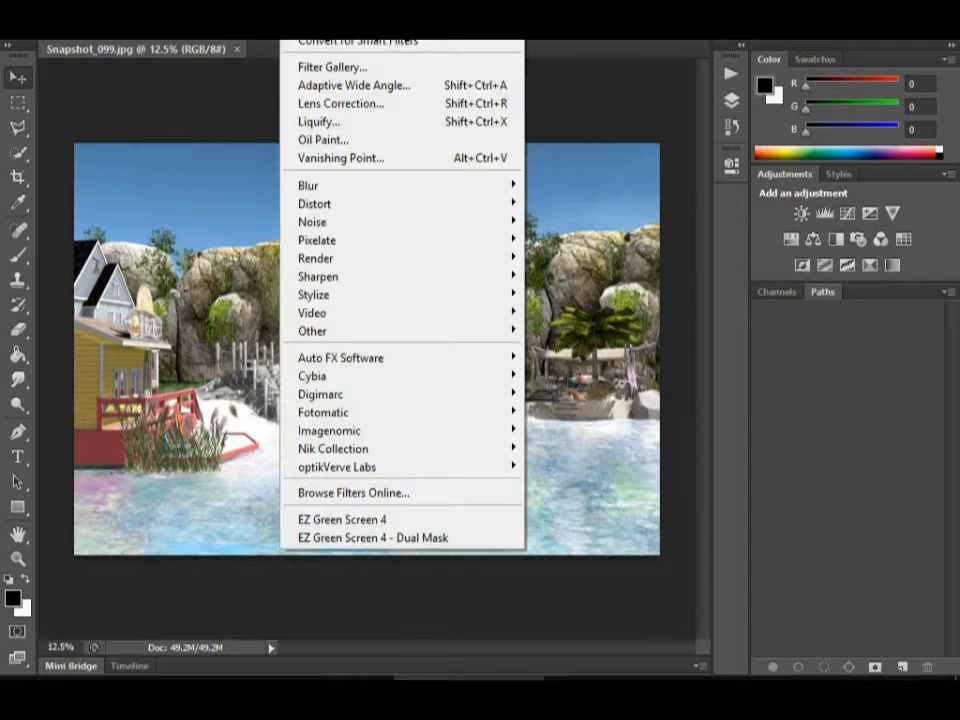
pyautogui.moveTo(343, 450)
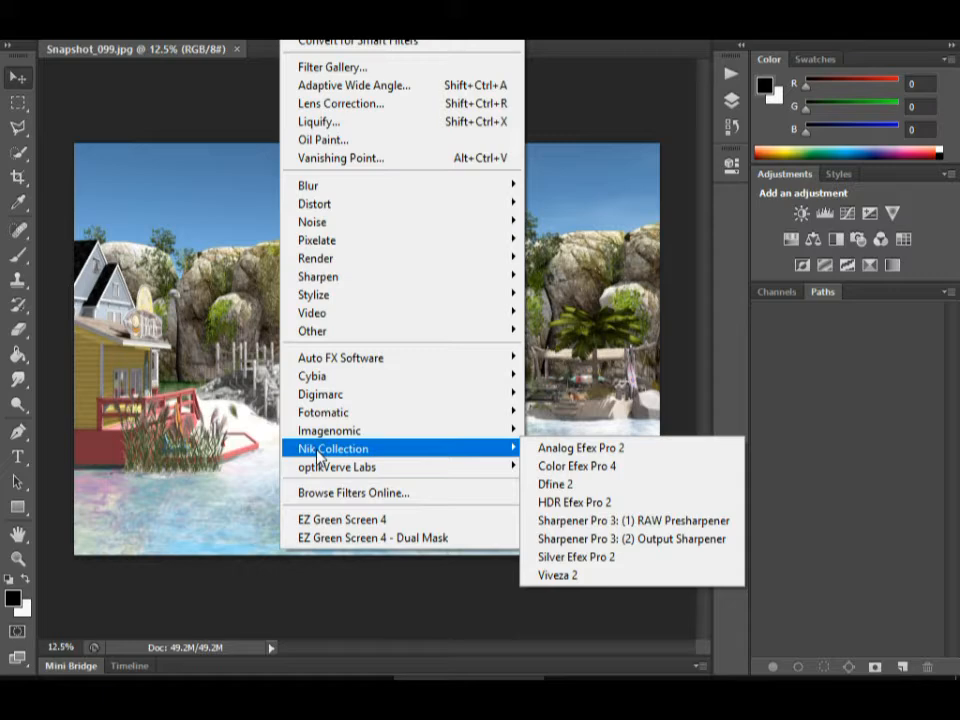
pyautogui.click(859, 411)
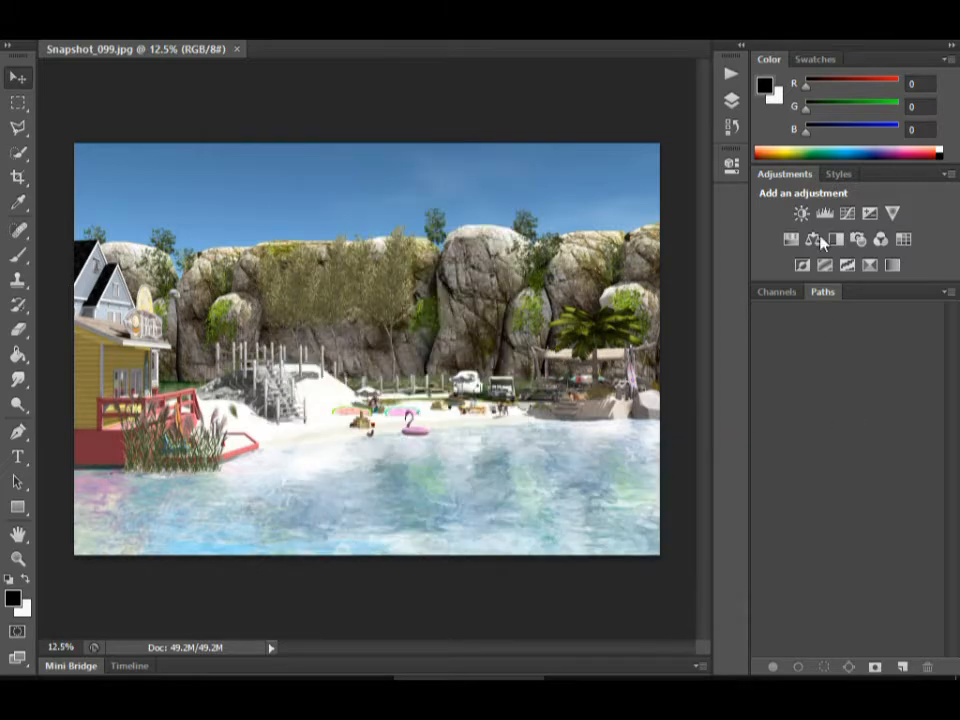
# Show the Actions list and look through the loaded action sets.
pyautogui.click(732, 101)
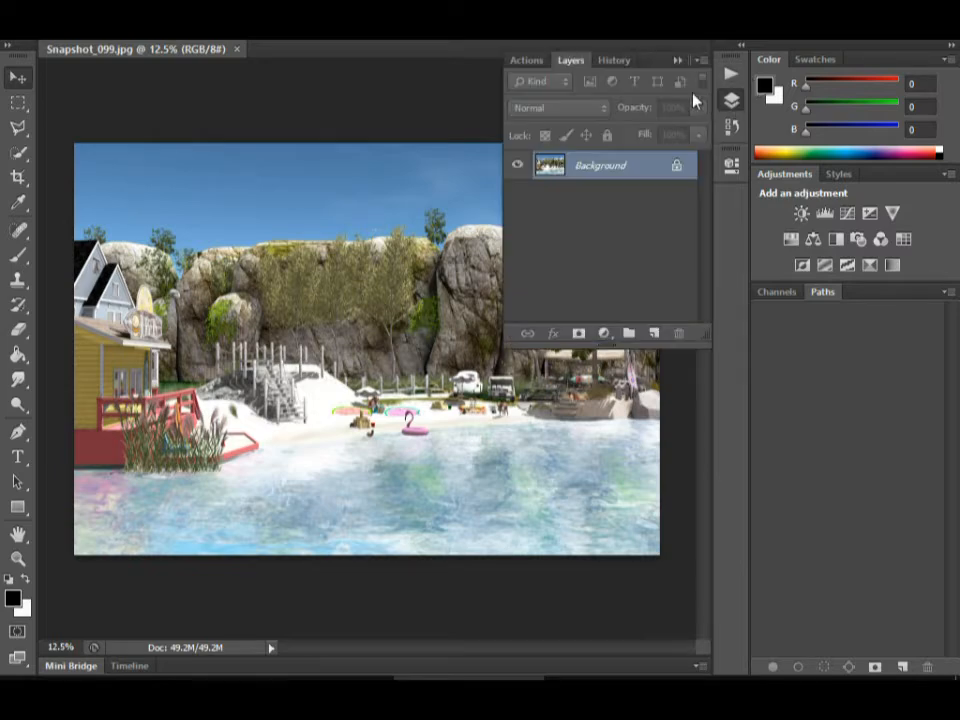
pyautogui.click(527, 61)
pyautogui.click(550, 100)
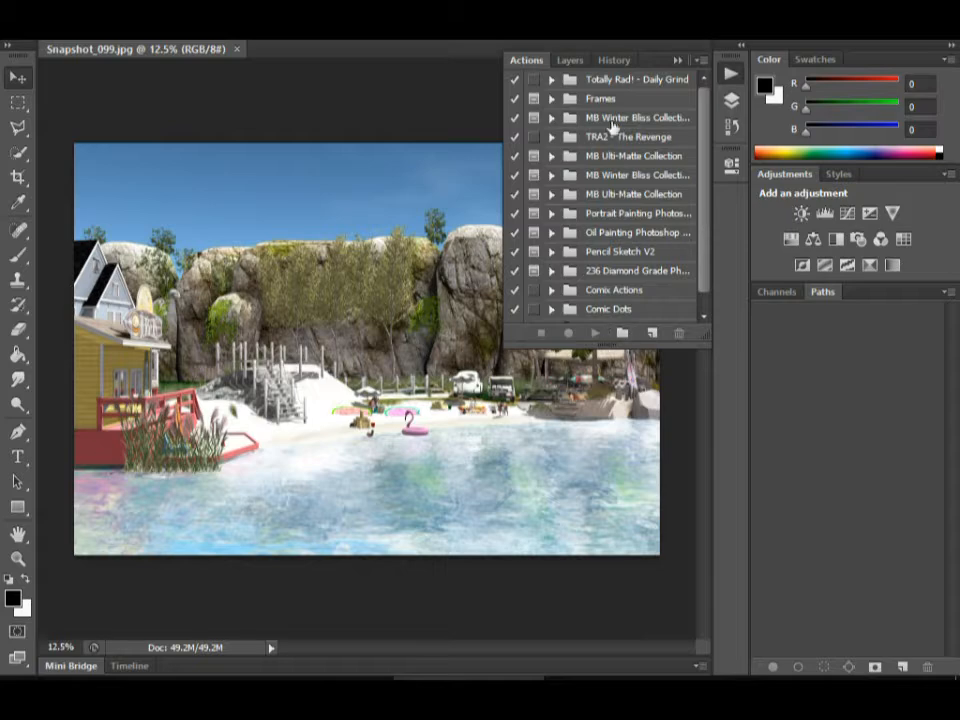
pyautogui.scroll(-1, 707, 122)
pyautogui.scroll(1, 640, 165)
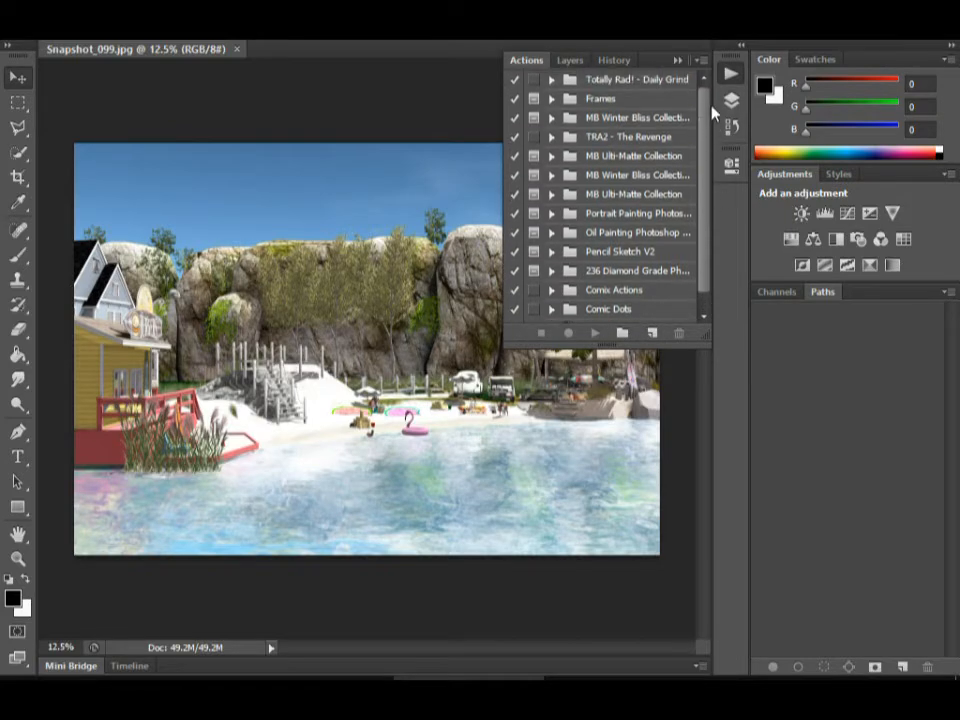
# Expand the Totally Rad! - Daily Grind set and play its Boutwell Magic Glasses action on the snapshot.
pyautogui.click(552, 80)
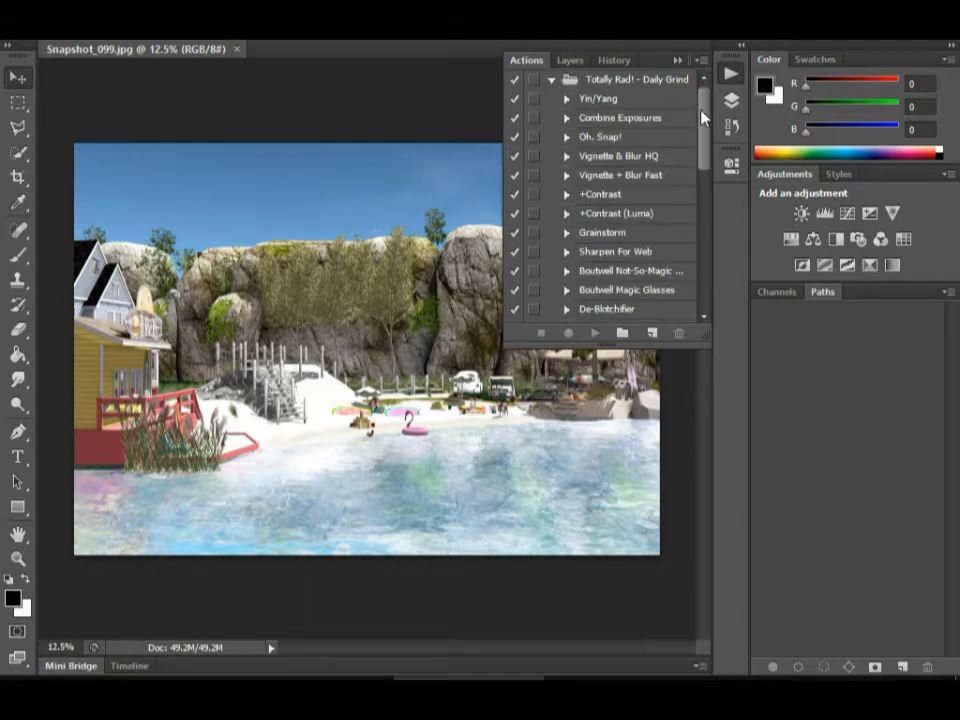
pyautogui.moveTo(704, 115); pyautogui.dragTo(706, 120)
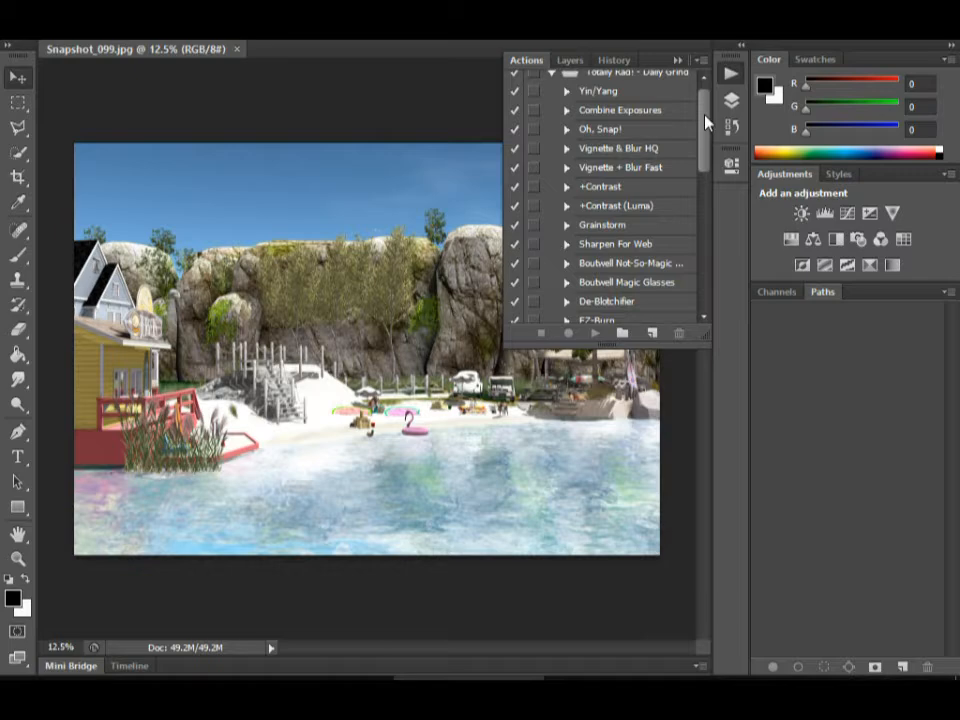
pyautogui.click(590, 282)
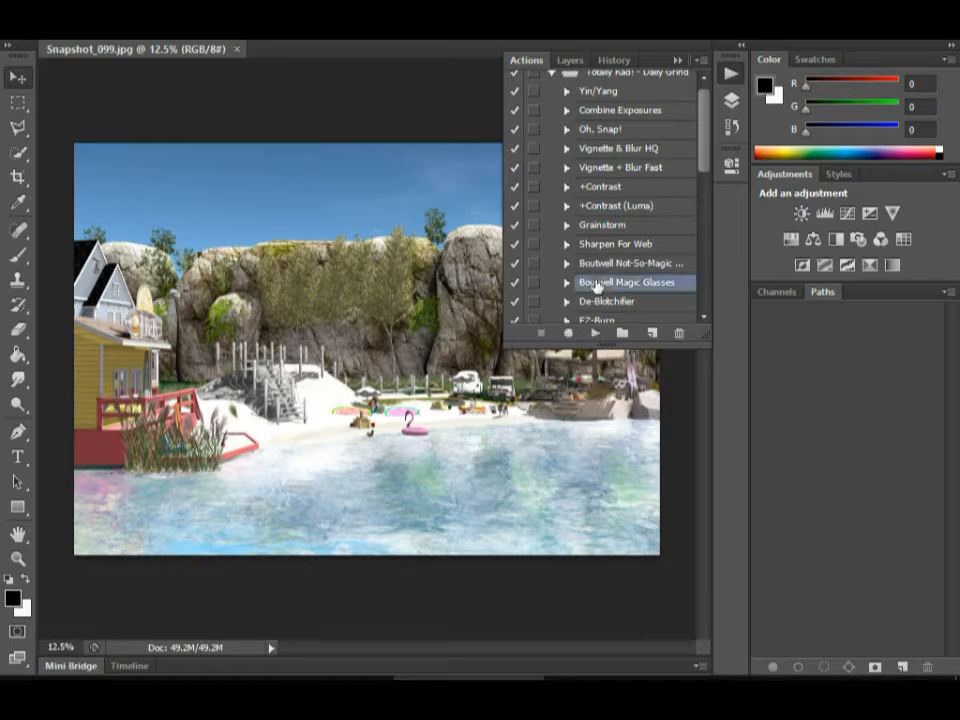
pyautogui.click(595, 332)
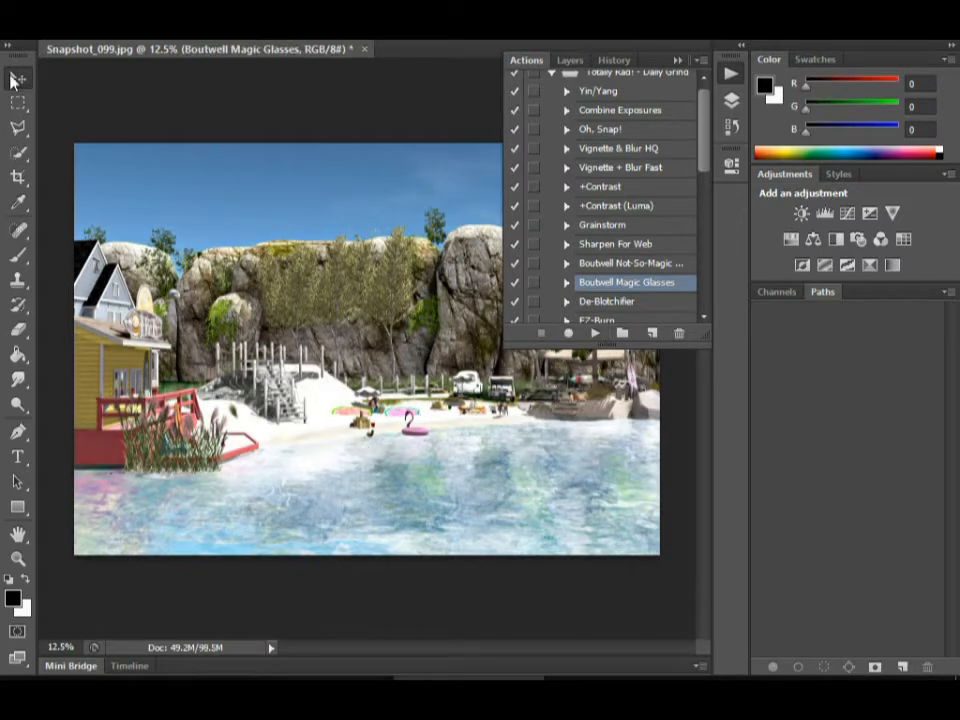
# Toggle the Boutwell Magic Glasses layer's visibility to compare before and after, and delete the layer.
pyautogui.click(570, 60)
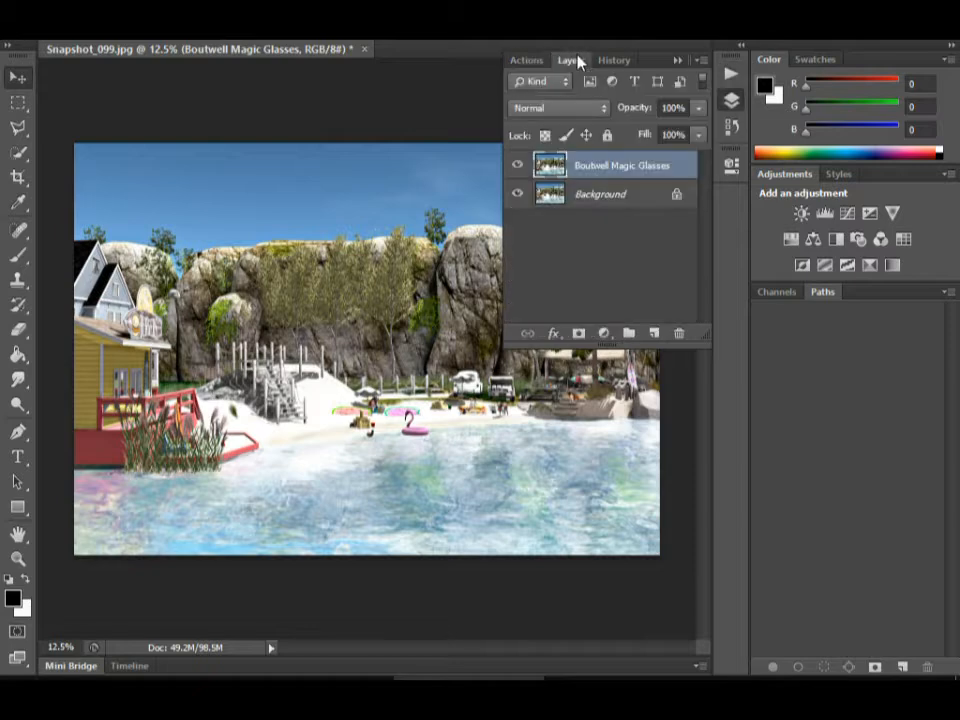
pyautogui.click(517, 166)
pyautogui.click(517, 166)
pyautogui.click(517, 166)
pyautogui.click(517, 166)
pyautogui.moveTo(683, 166); pyautogui.dragTo(683, 330)
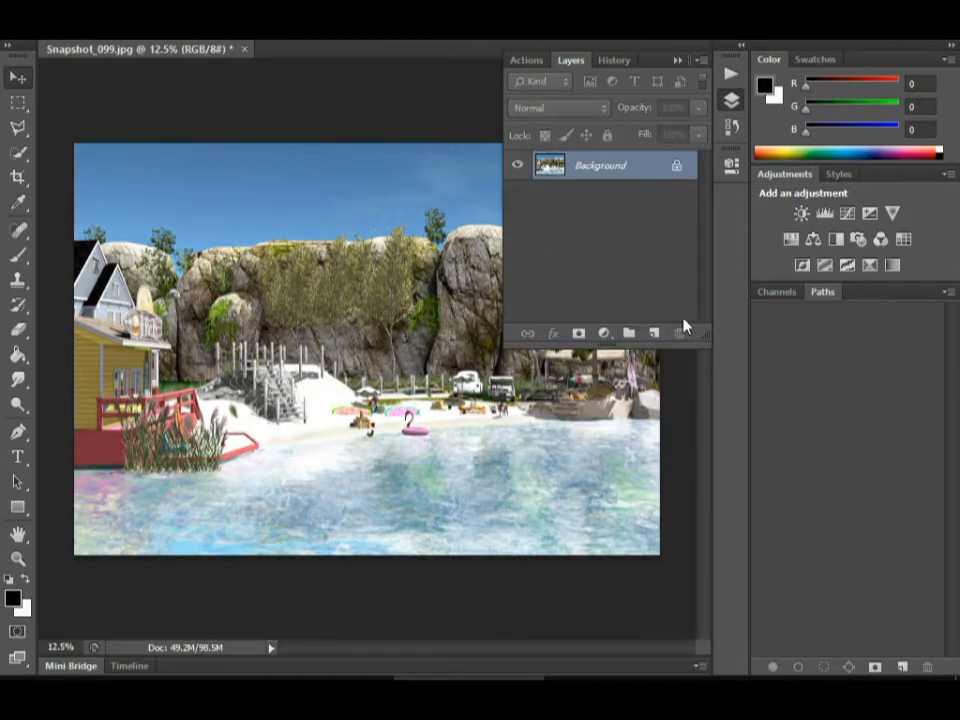
# Play the Boutwell Not-So-Magic Glasses action on the Background image.
pyautogui.click(518, 61)
pyautogui.click(609, 265)
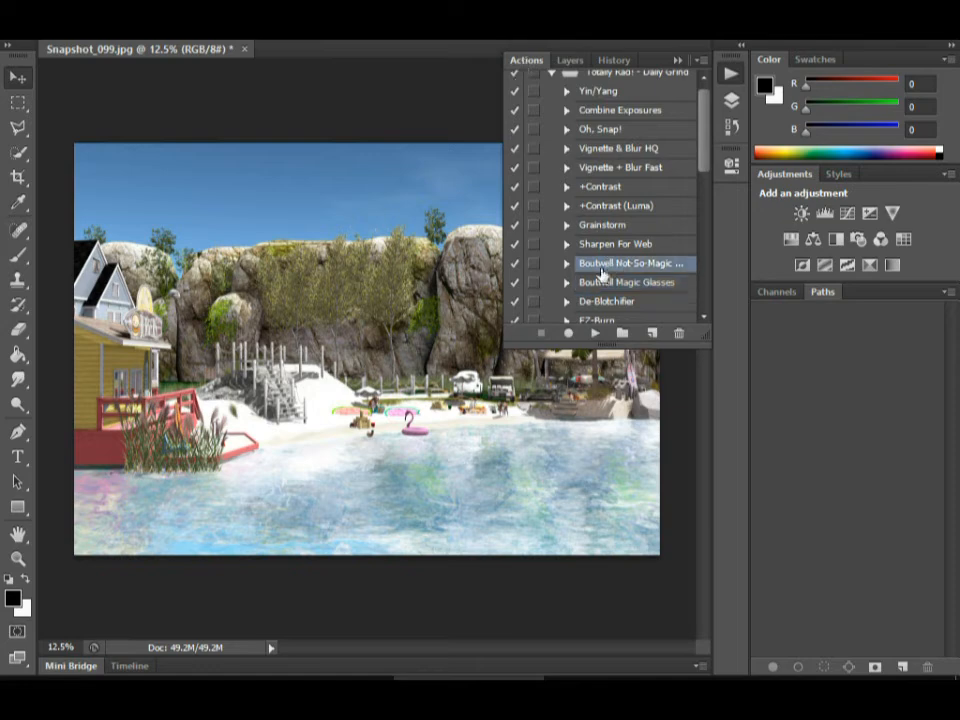
pyautogui.click(595, 333)
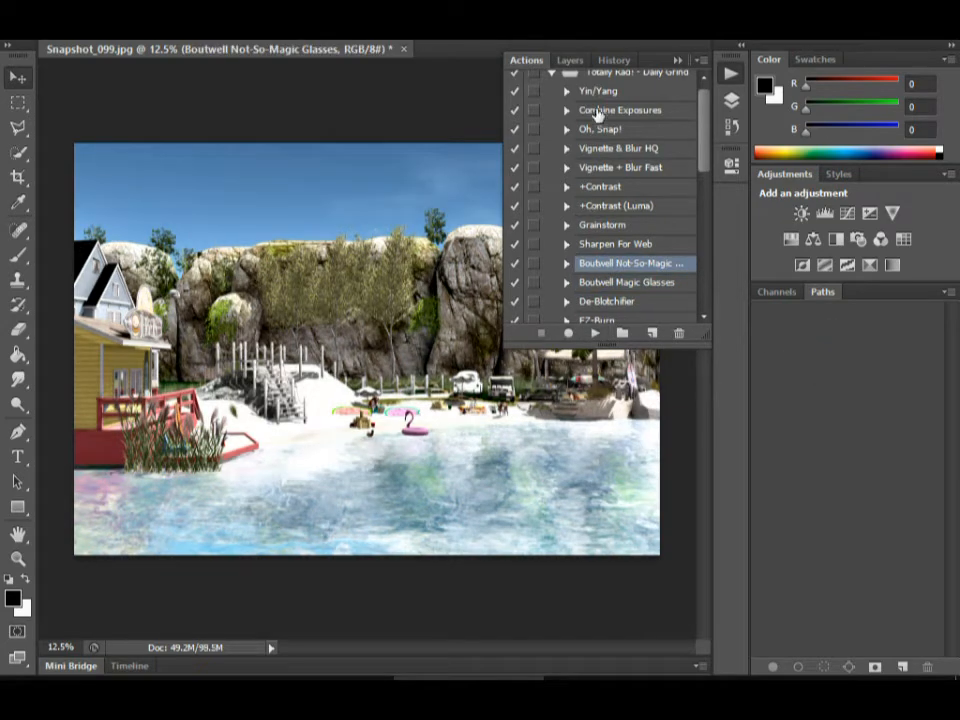
# Compare the image with and without the Boutwell Not-So-Magic Glasses layer, and delete that layer.
pyautogui.click(571, 62)
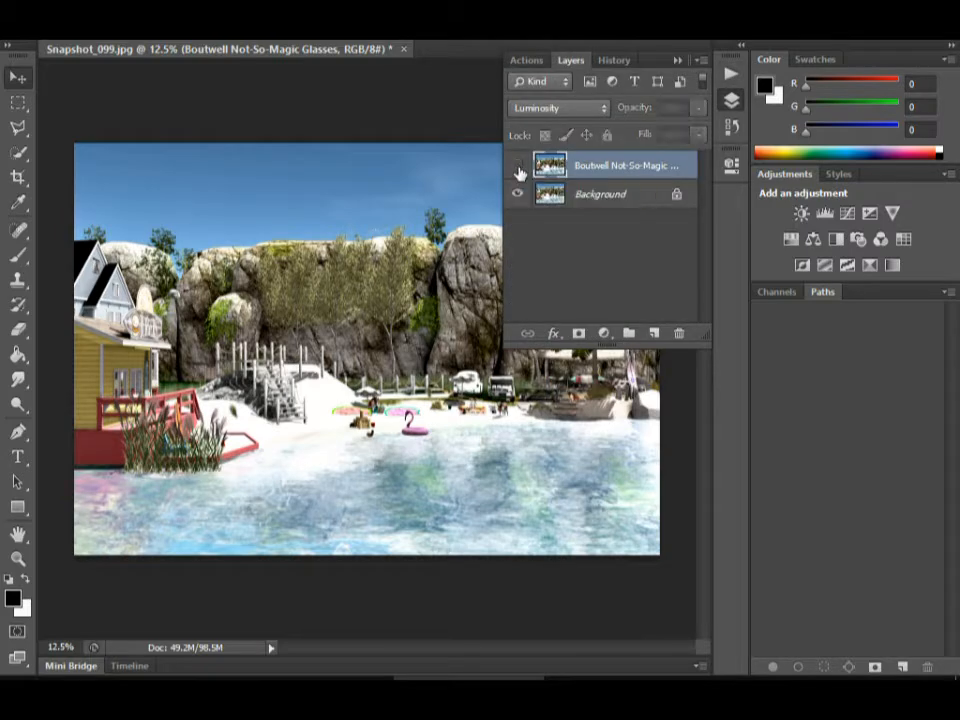
pyautogui.click(518, 168)
pyautogui.click(518, 168)
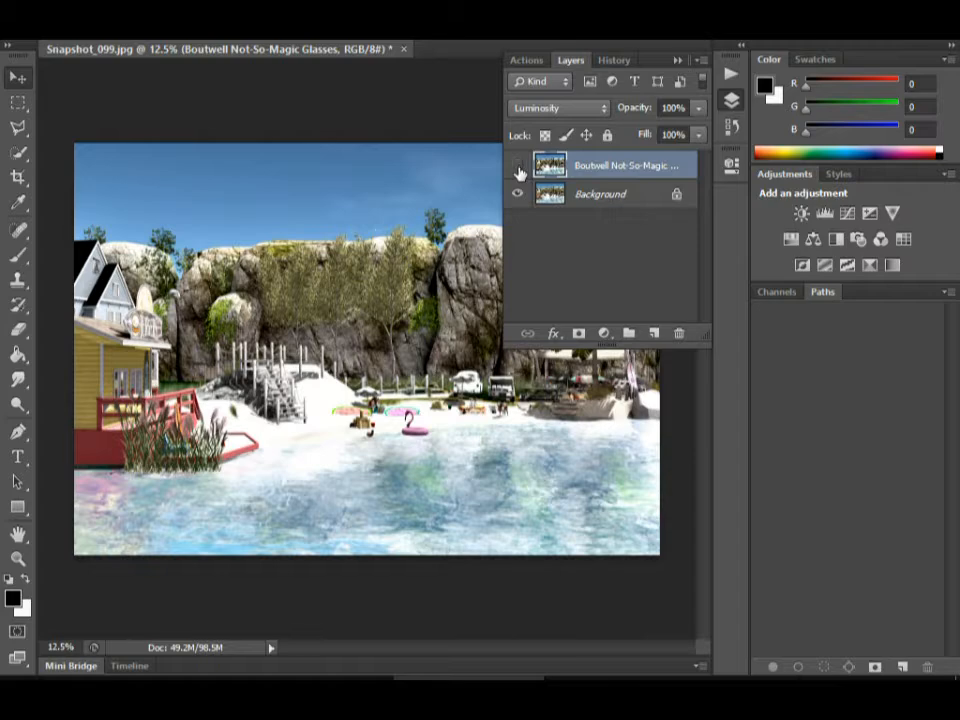
pyautogui.click(518, 168)
pyautogui.click(518, 168)
pyautogui.moveTo(668, 165); pyautogui.dragTo(680, 331)
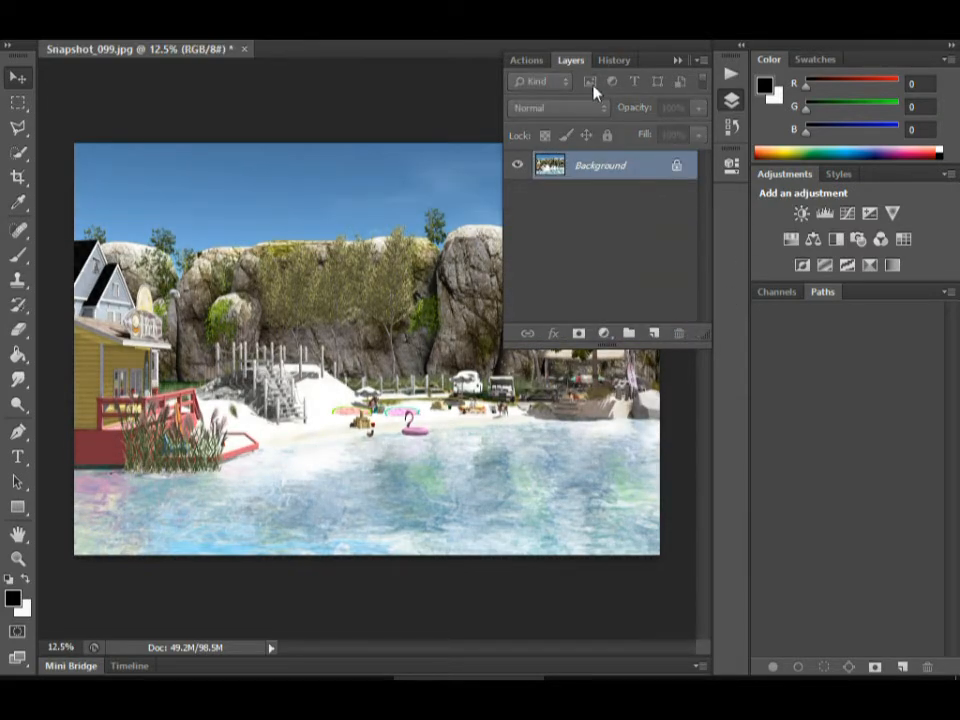
# Return to the Actions list, collapse the Totally Rad! - Daily Grind set, and look over the loaded sets.
pyautogui.click(707, 62)
pyautogui.click(680, 65)
pyautogui.click(680, 65)
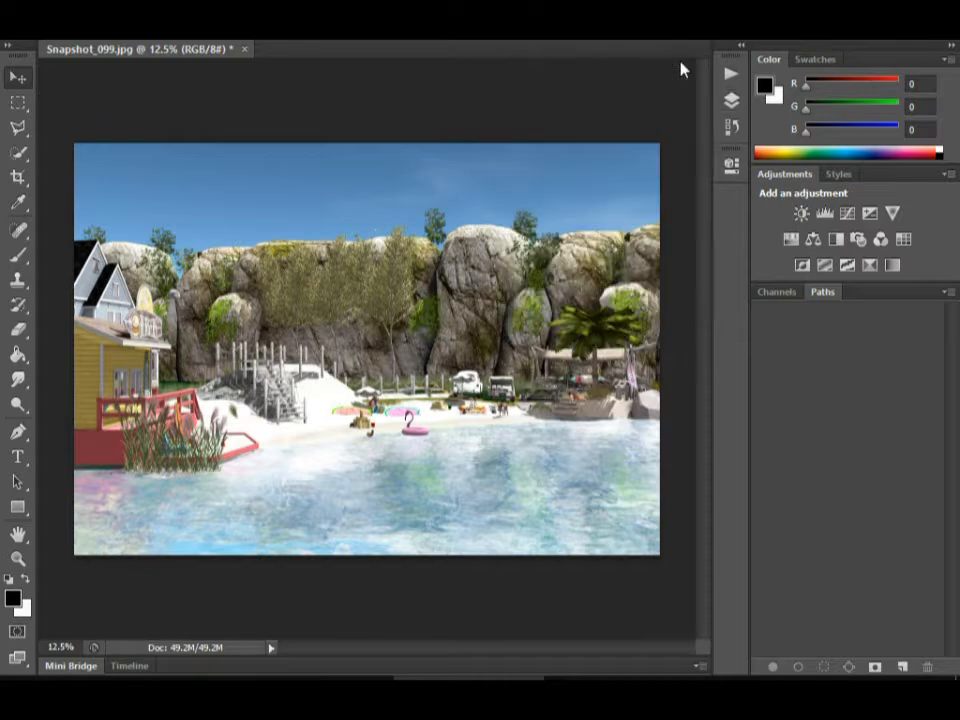
pyautogui.click(733, 101)
pyautogui.click(526, 60)
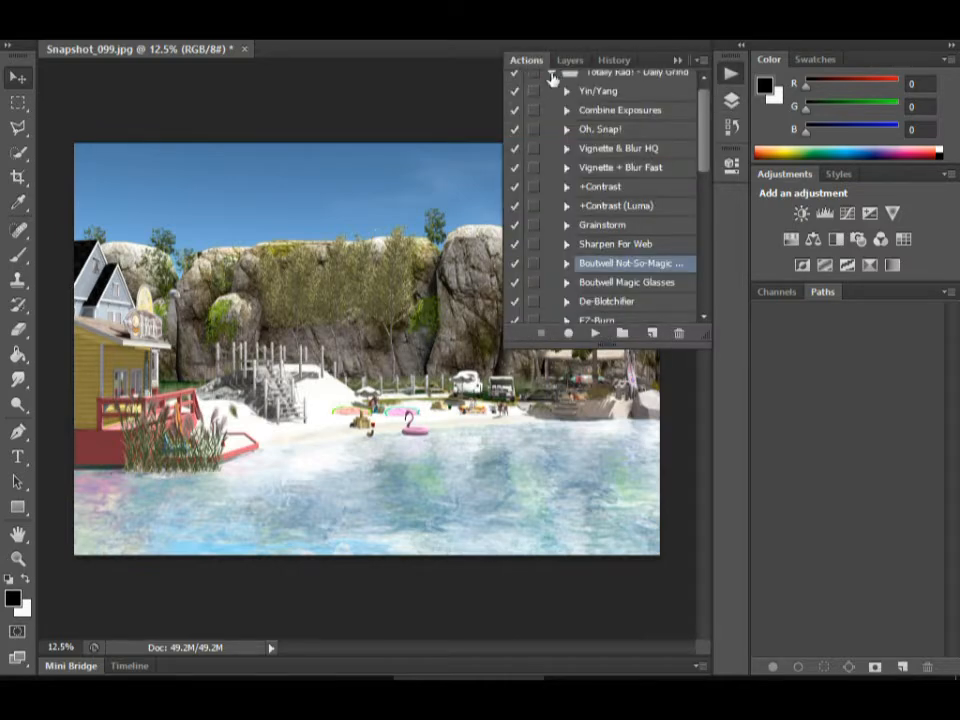
pyautogui.click(551, 72)
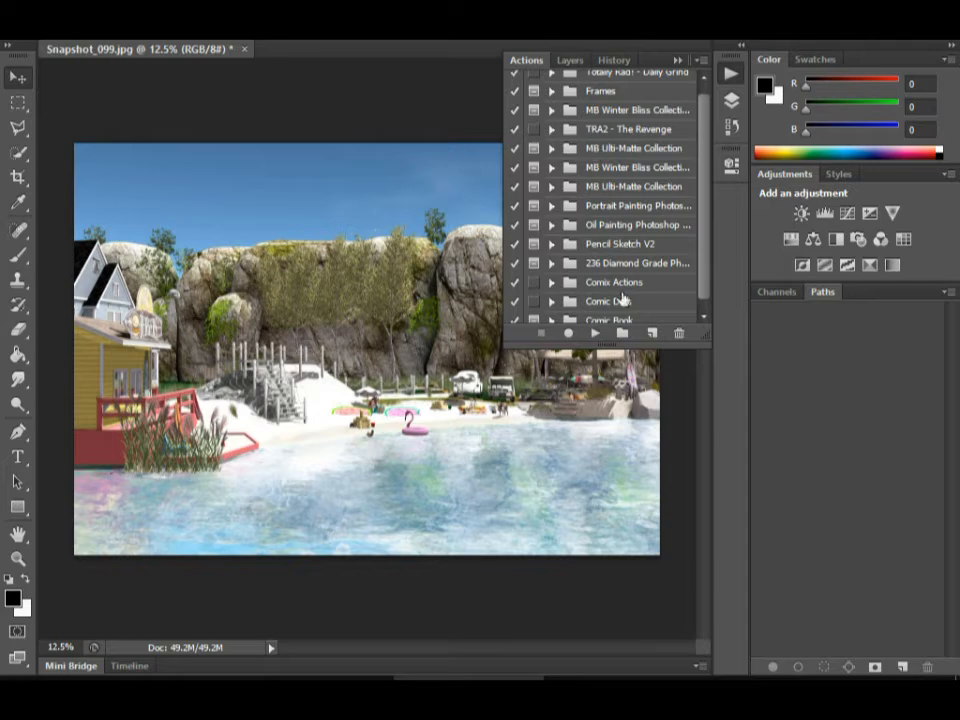
pyautogui.moveTo(700, 170); pyautogui.dragTo(705, 146)
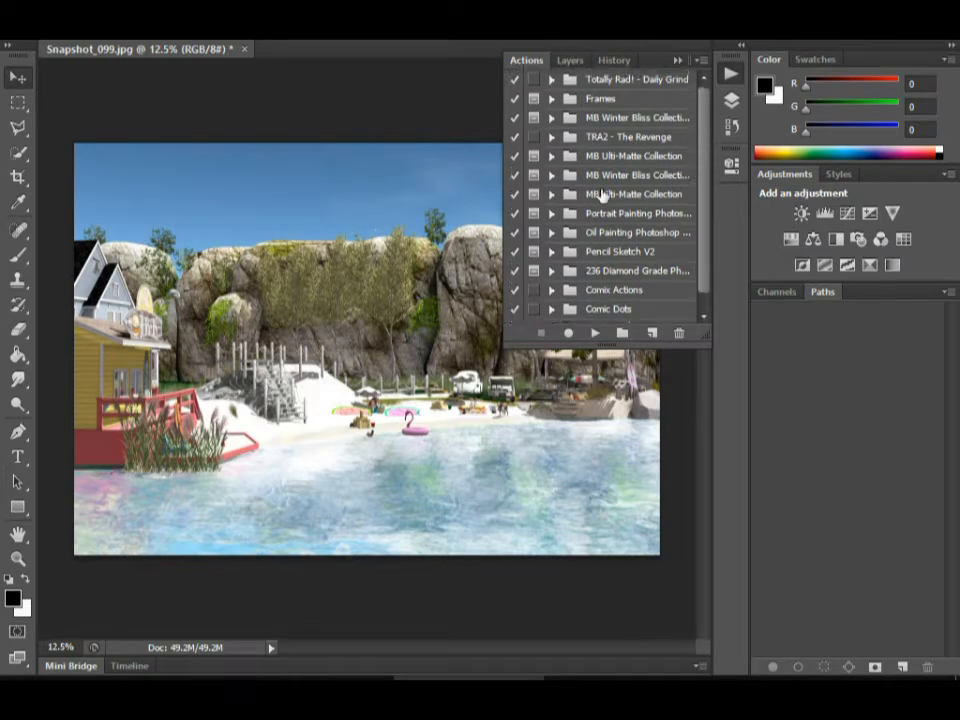
# Load the Aurora by amplified27 action set and collapse it in the Actions list.
pyautogui.click(703, 62)
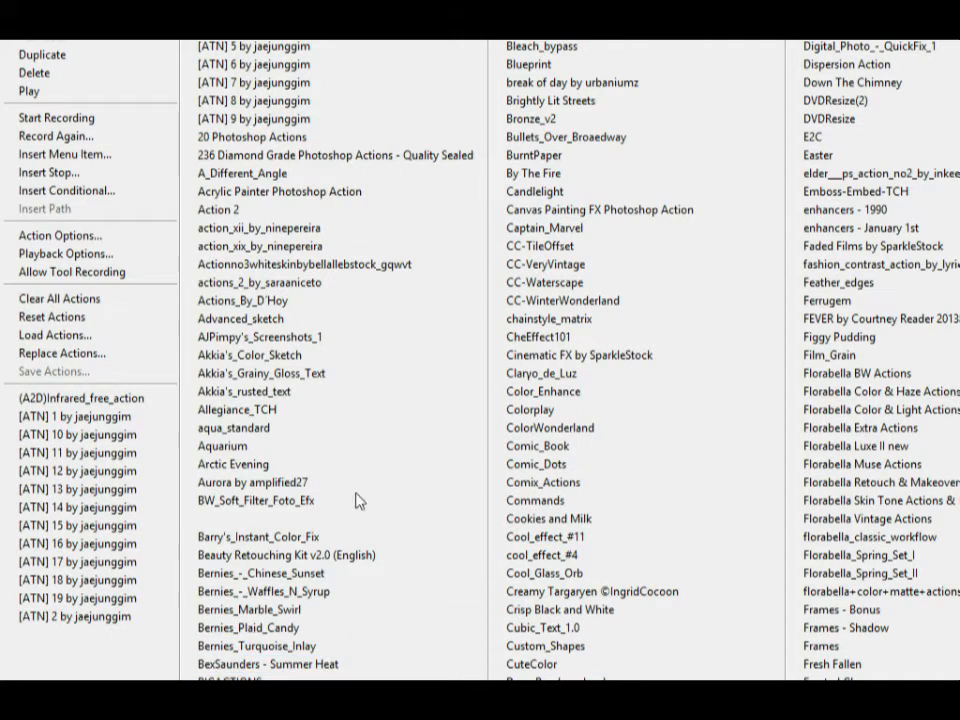
pyautogui.click(250, 484)
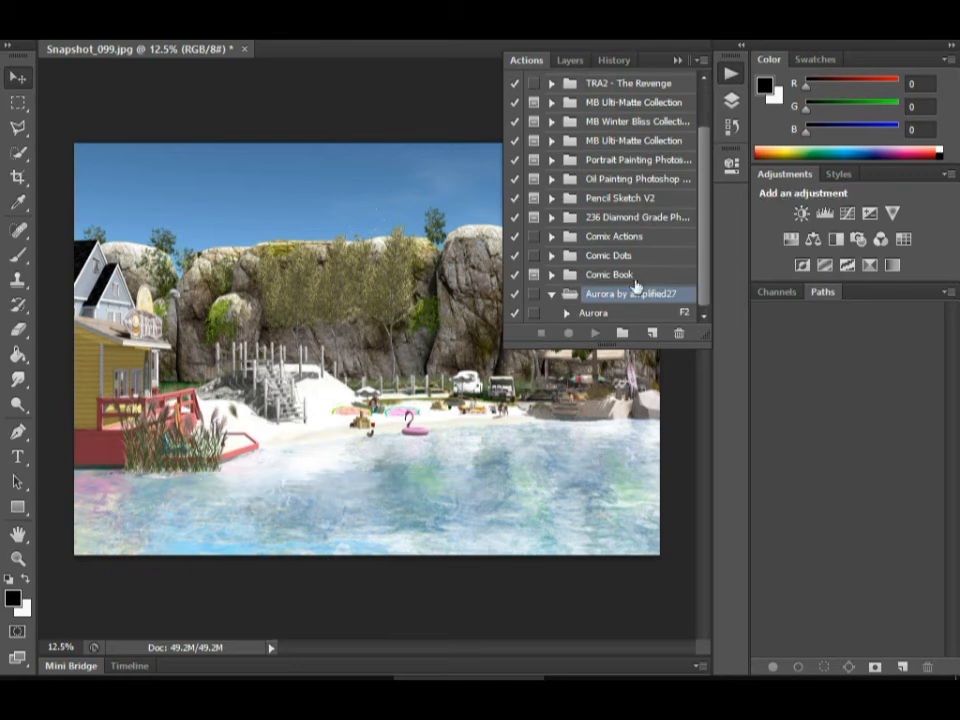
pyautogui.click(552, 295)
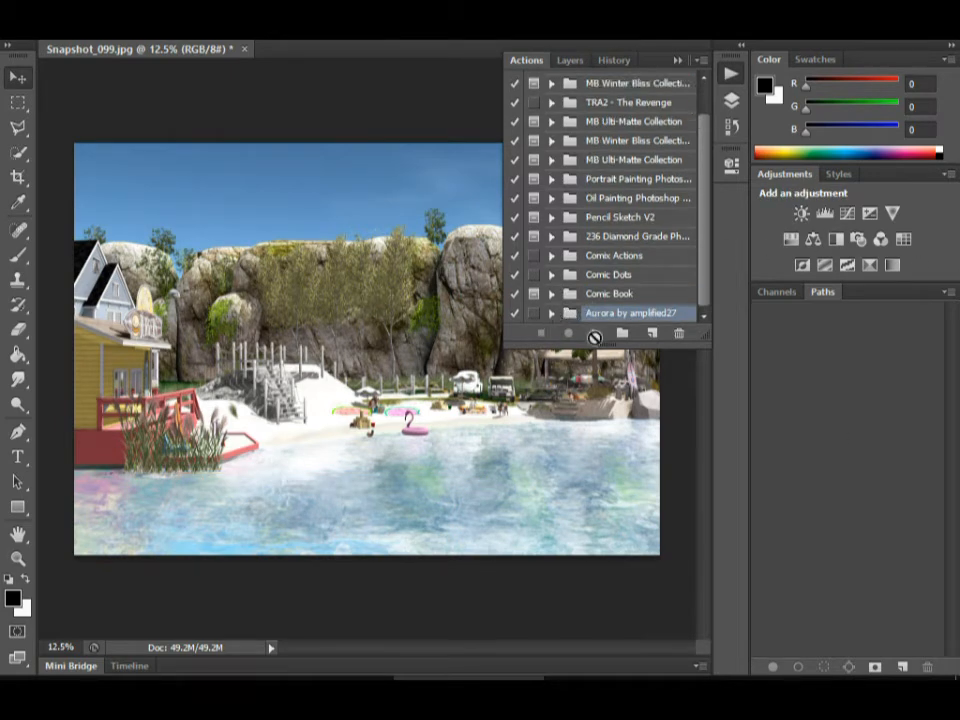
# Expand the Aurora by amplified27 set and play its Aurora action on the snapshot.
pyautogui.click(552, 316)
pyautogui.click(600, 313)
pyautogui.click(595, 333)
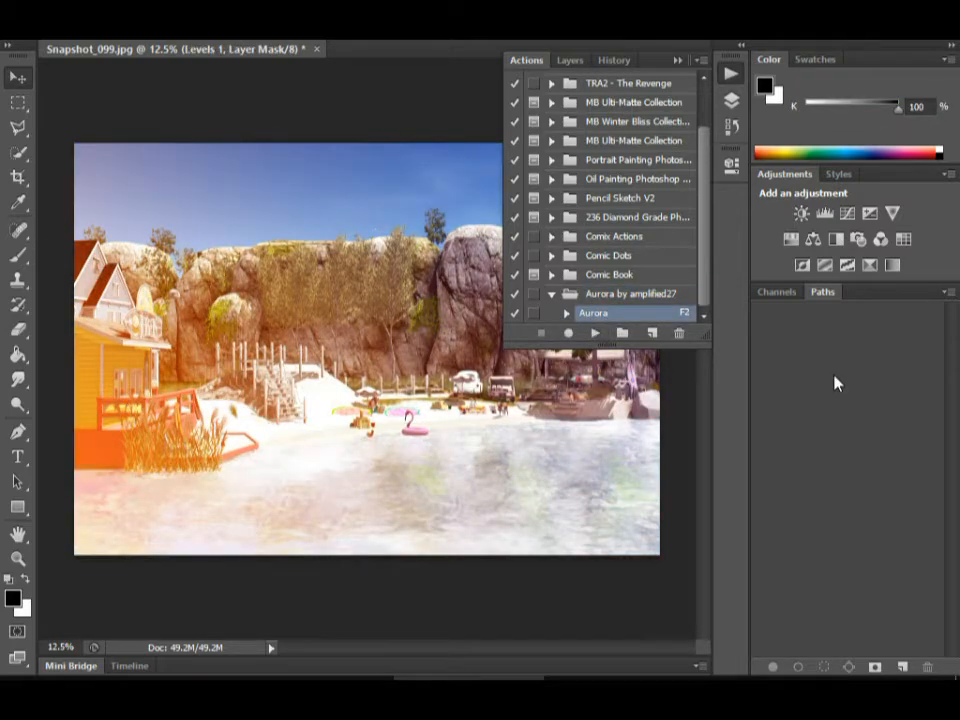
# Move the Aurora by amplified27 set directly below the Frames set and collapse it.
pyautogui.moveTo(650, 294); pyautogui.dragTo(636, 107)
pyautogui.click(552, 118)
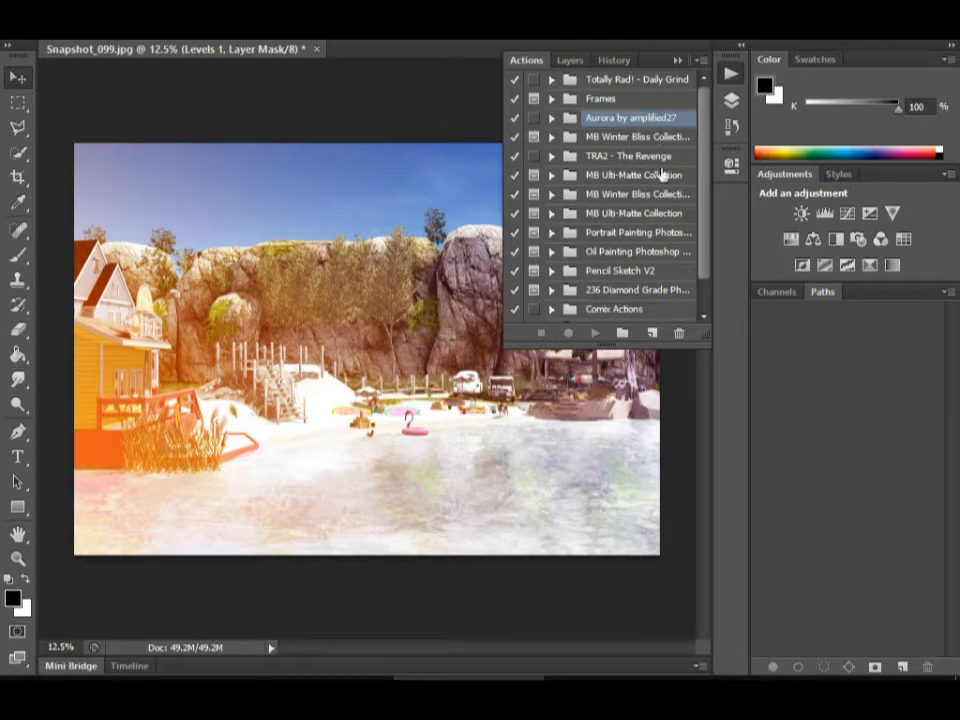
# Duplicate the Background layer and merge the copy with the Aurora adjustment layers, keeping the original Background separate.
pyautogui.click(570, 60)
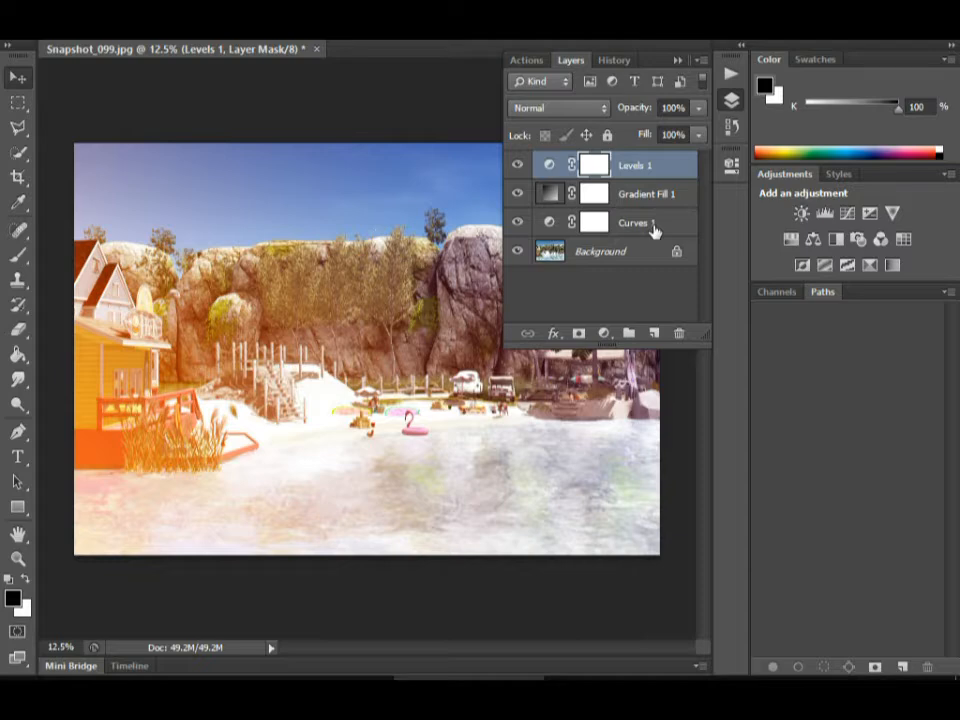
pyautogui.moveTo(641, 258); pyautogui.dragTo(653, 333)
pyautogui.rightClick(641, 254)
pyautogui.click(324, 508)
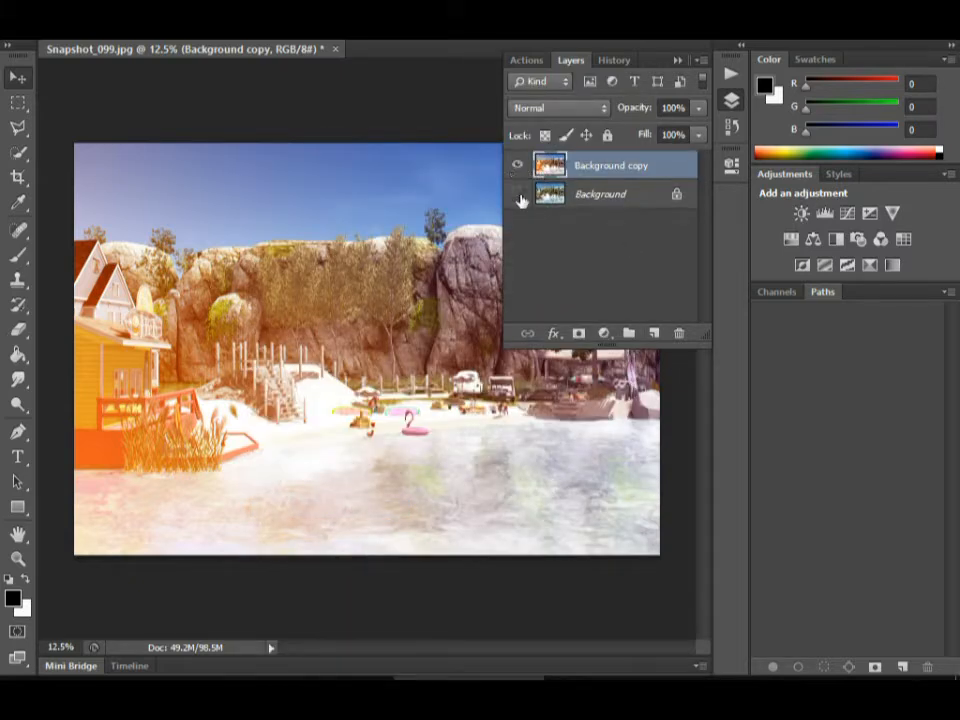
# Compare the Background copy with the original Background by toggling layer visibility, and delete the Background copy.
pyautogui.click(518, 196)
pyautogui.click(517, 166)
pyautogui.click(517, 167)
pyautogui.click(517, 167)
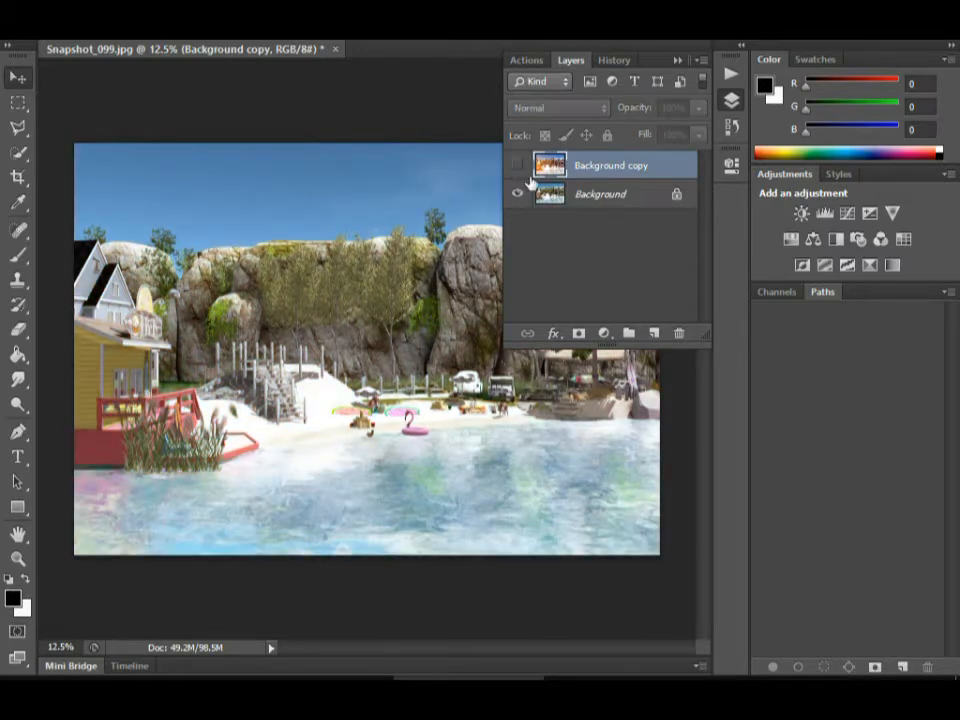
pyautogui.moveTo(686, 171); pyautogui.dragTo(678, 332)
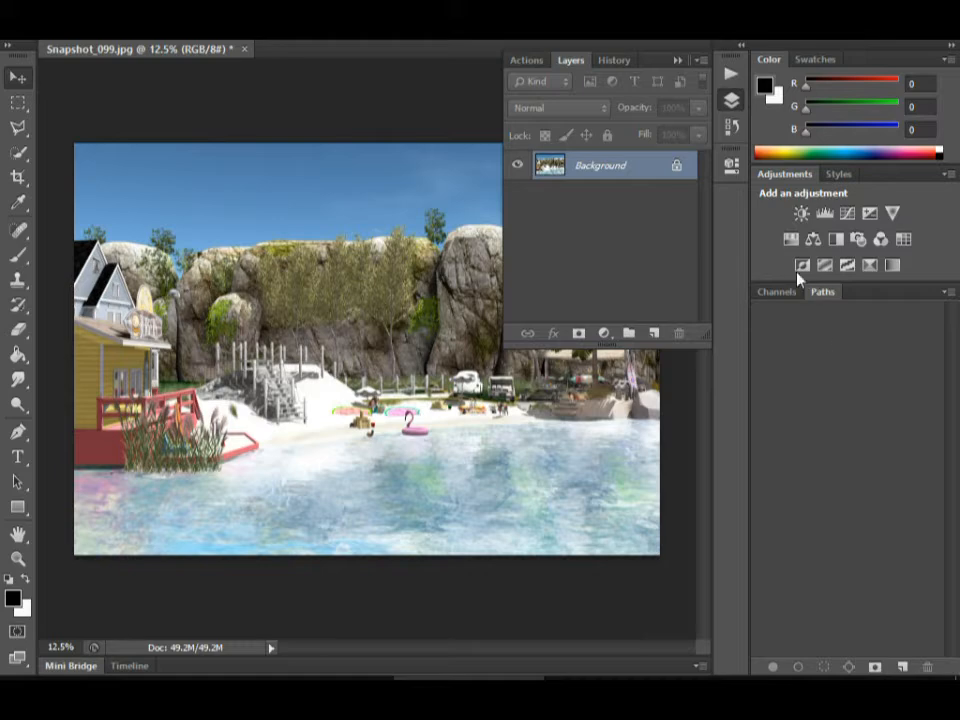
# Collapse the layer list and open the snapshot in the Nik Collection's Analog Efex Pro 2 filter.
pyautogui.click(686, 62)
pyautogui.click(300, 36)
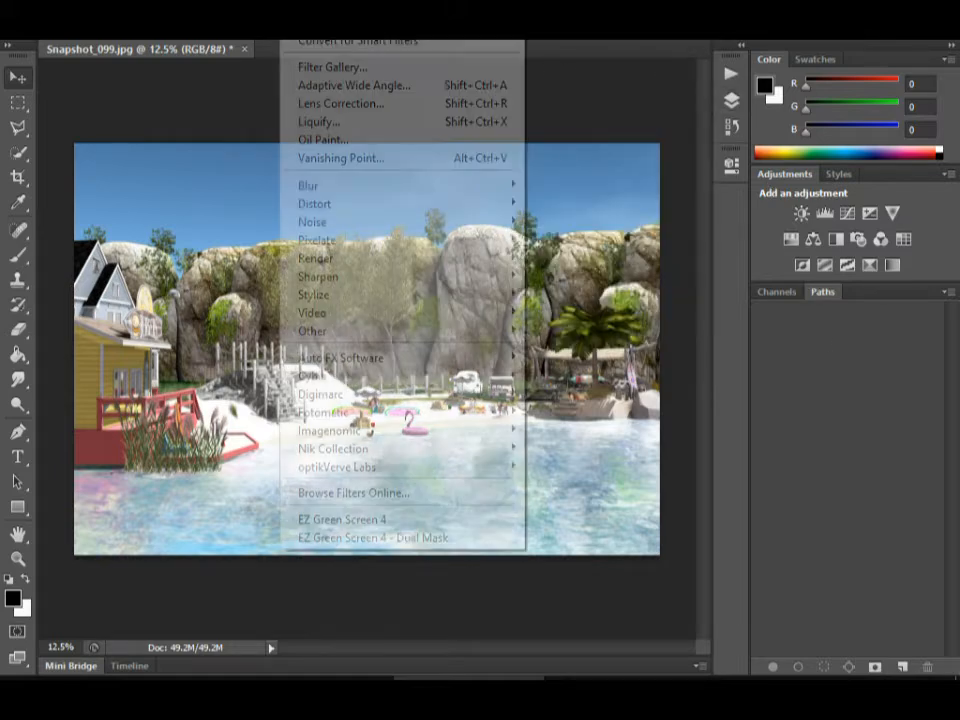
pyautogui.moveTo(315, 450)
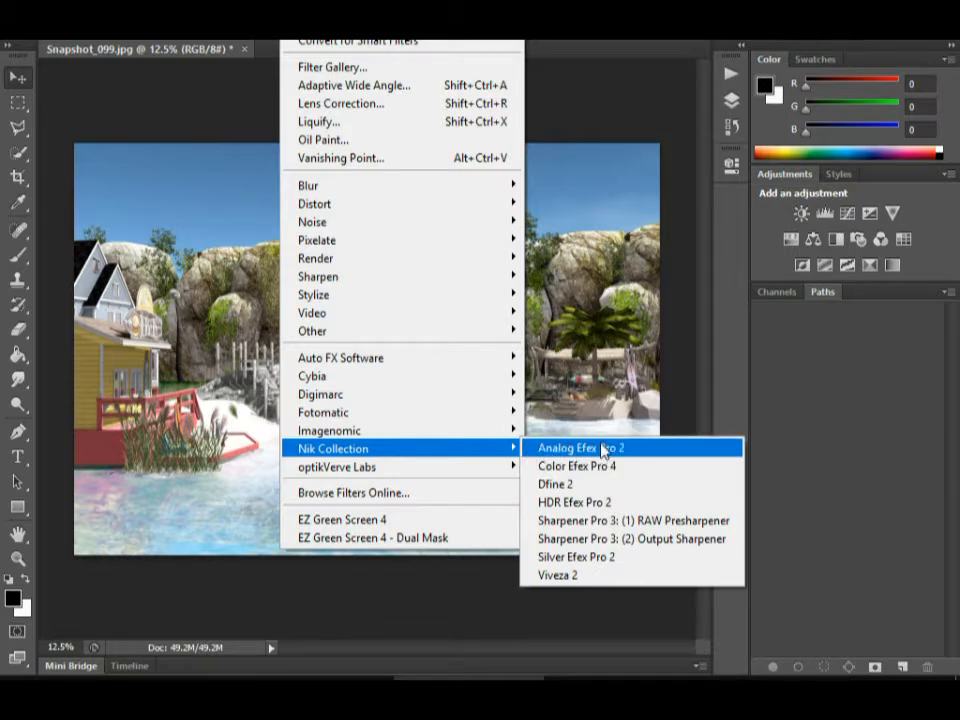
pyautogui.click(576, 452)
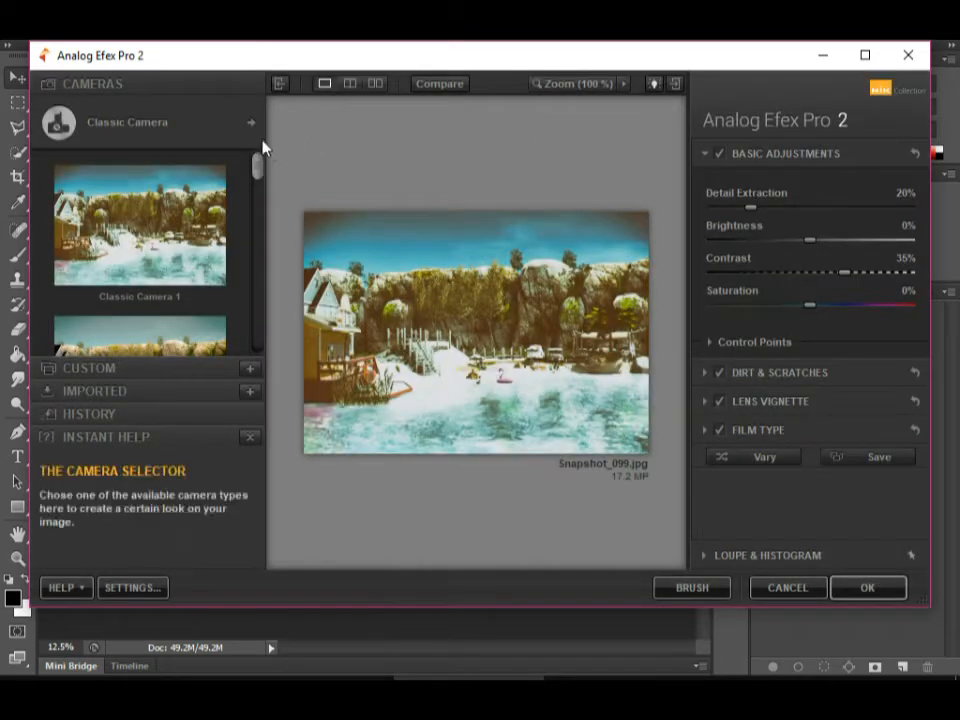
# Try the Classic Camera 9 preset and two randomly generated Classic Camera looks on the snapshot.
pyautogui.moveTo(262, 172); pyautogui.dragTo(277, 330)
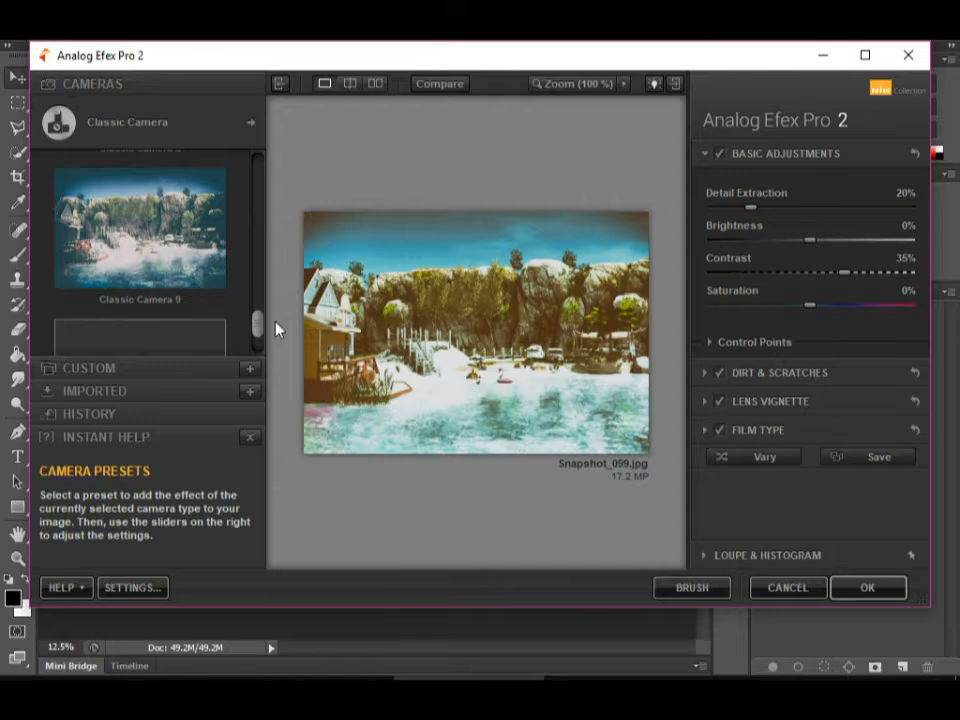
pyautogui.click(197, 266)
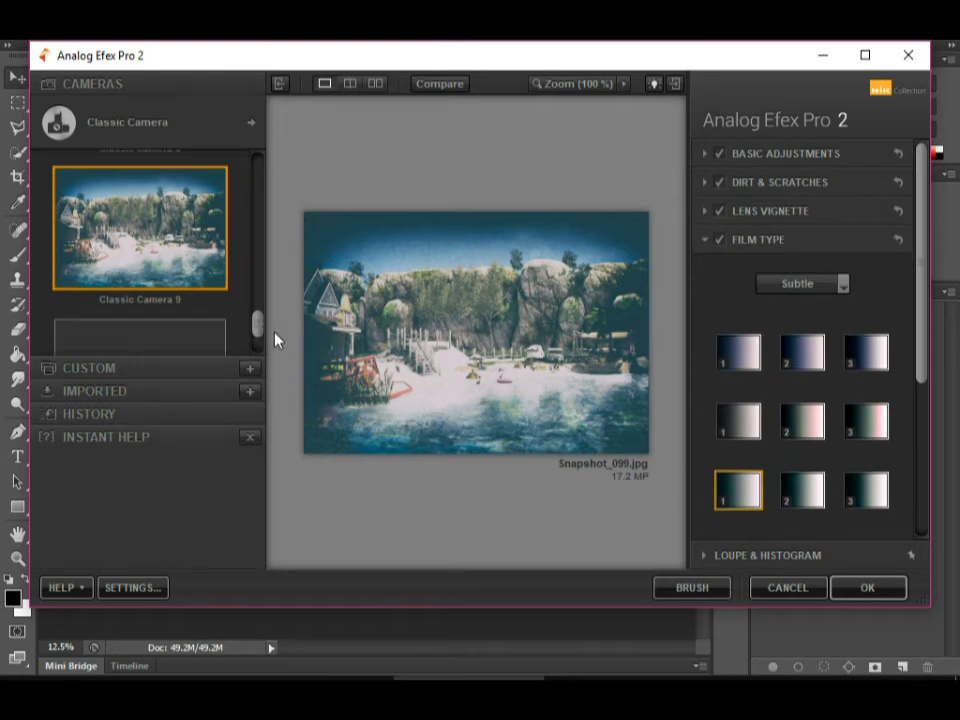
pyautogui.moveTo(259, 326); pyautogui.dragTo(259, 338)
pyautogui.click(140, 295)
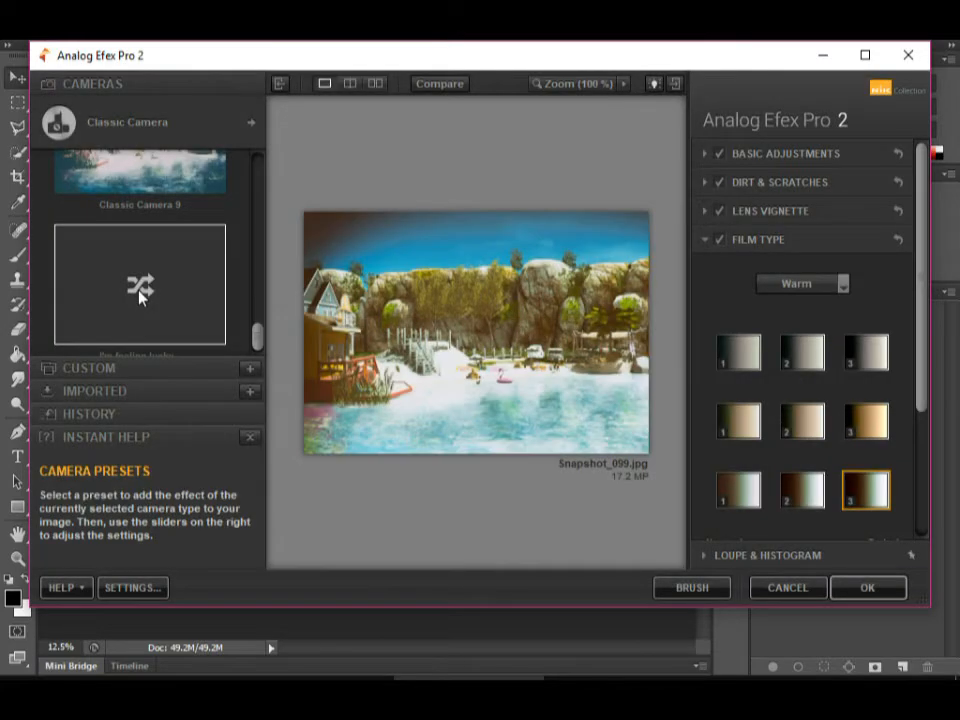
pyautogui.click(140, 295)
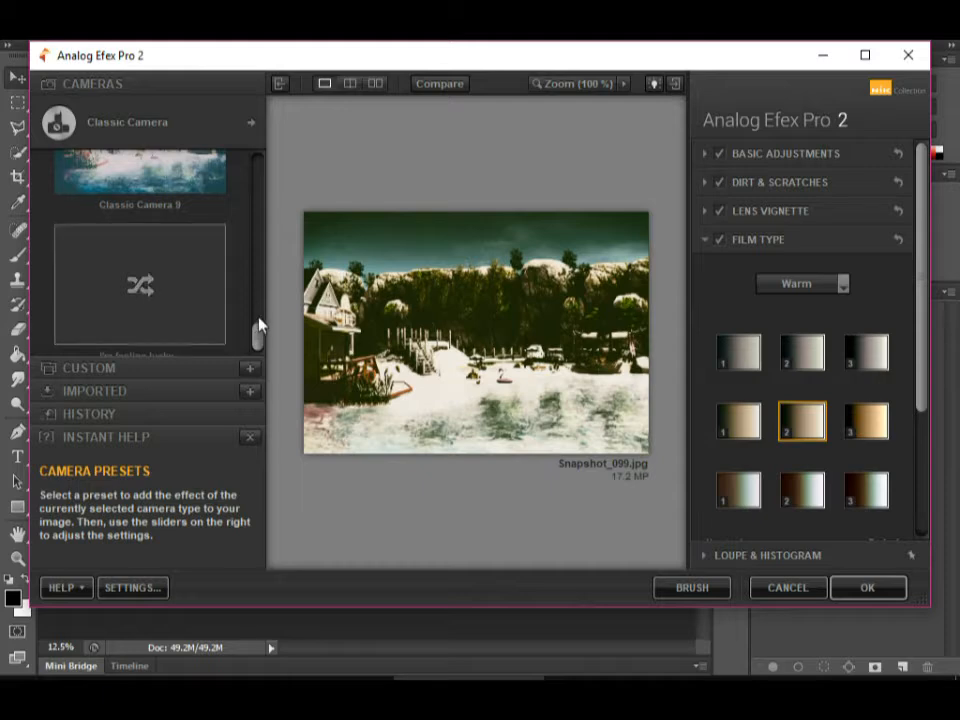
# Preview the random look in side-by-side and split views, and return to the single image view.
pyautogui.moveTo(265, 318); pyautogui.dragTo(266, 128)
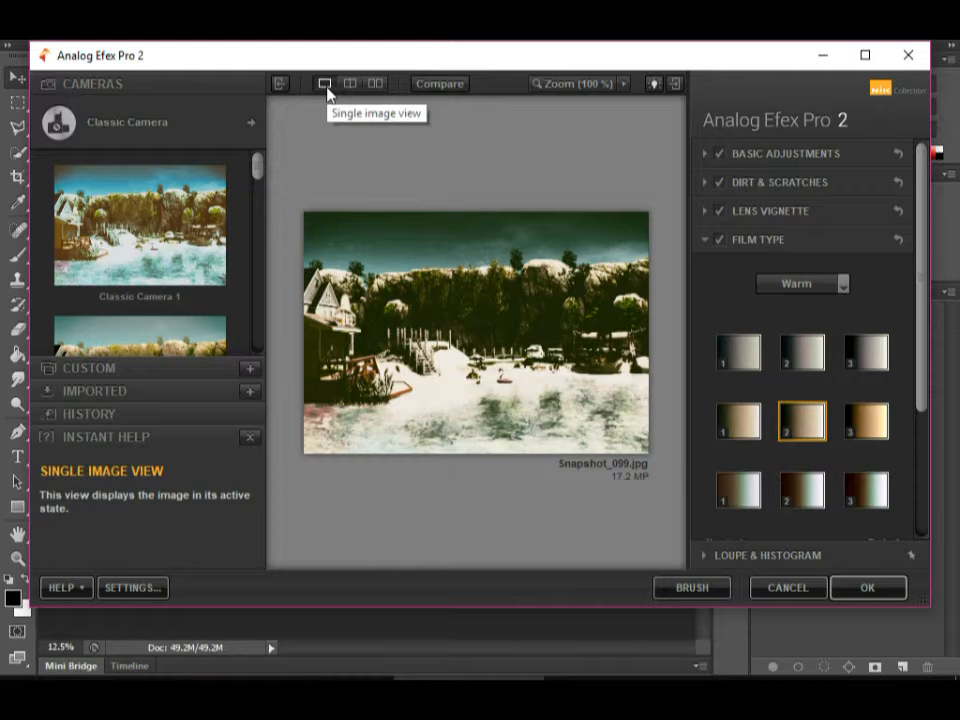
pyautogui.click(377, 88)
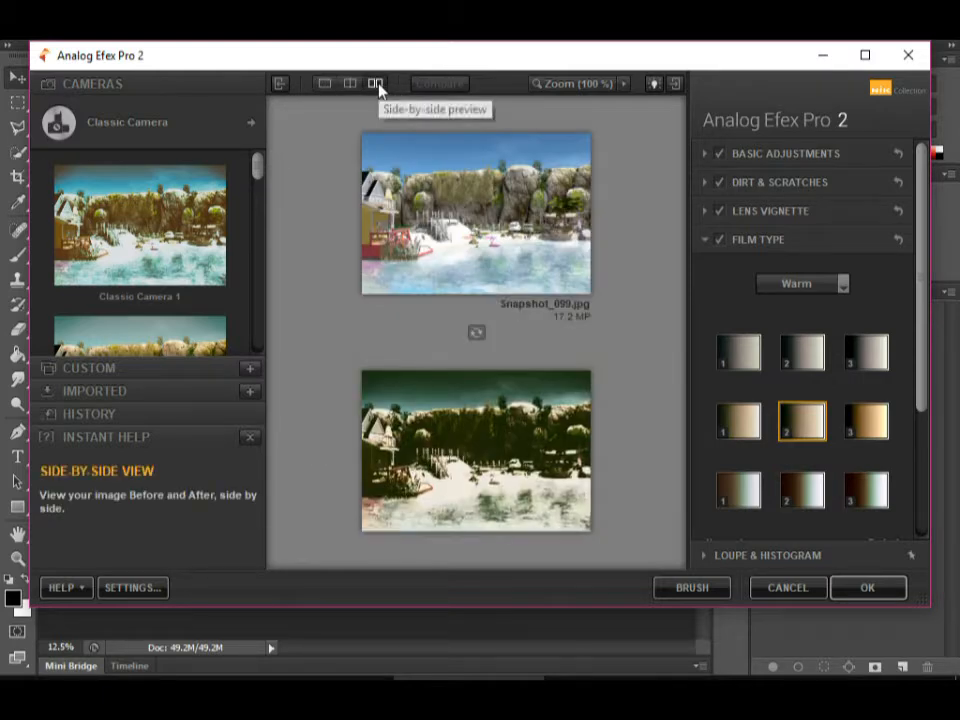
pyautogui.click(354, 86)
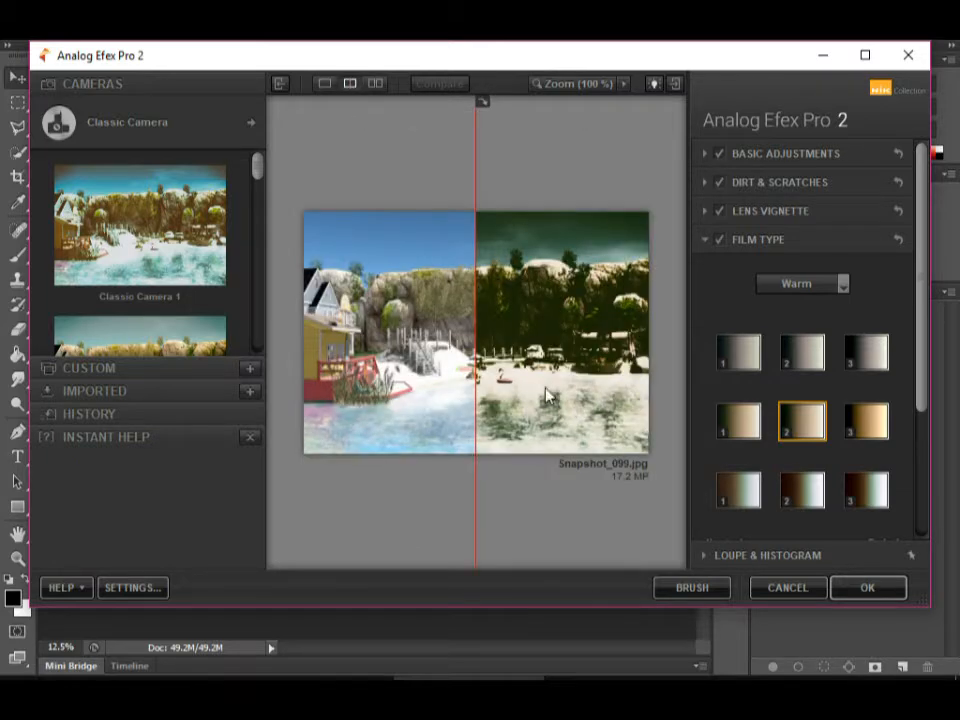
pyautogui.click(330, 86)
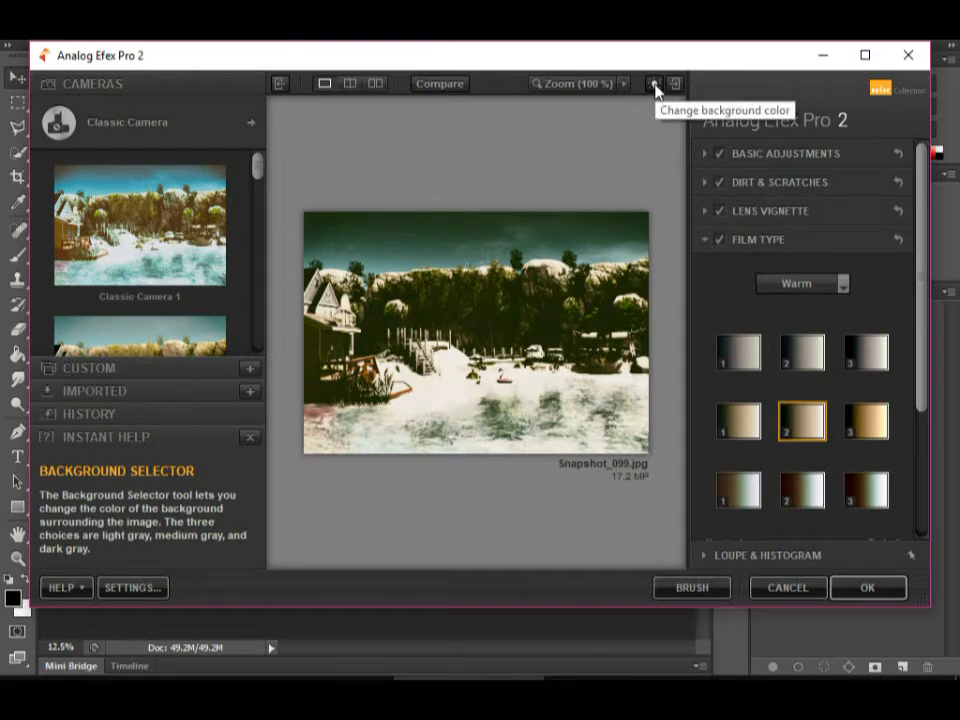
# Compare the random look with the original image repeatedly in the single image view.
pyautogui.click(433, 85)
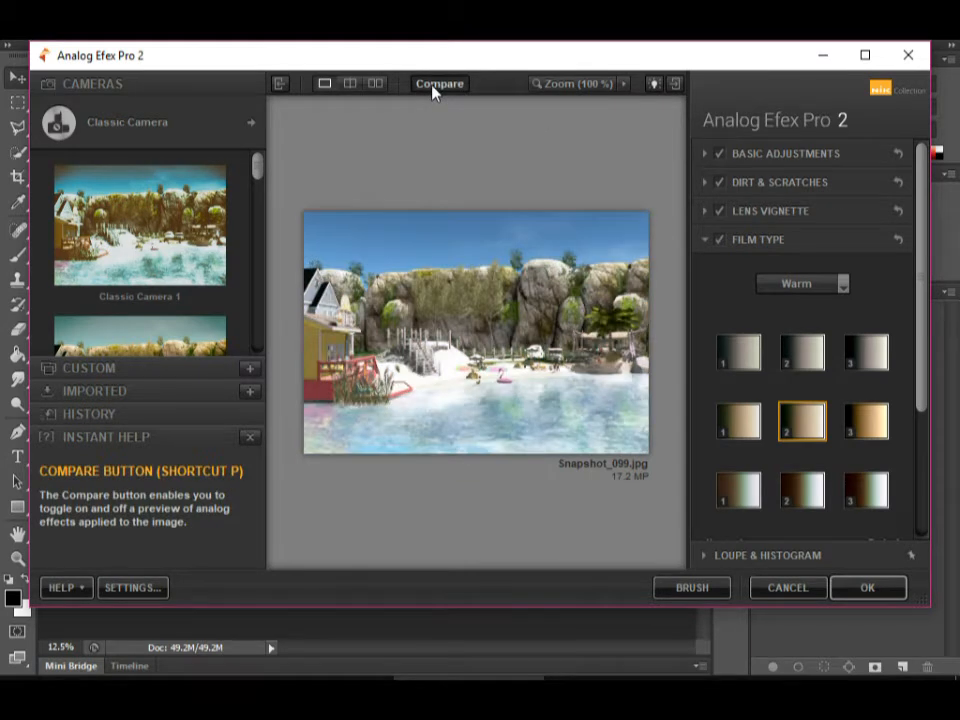
pyautogui.click(433, 86)
pyautogui.click(433, 86)
pyautogui.click(433, 86)
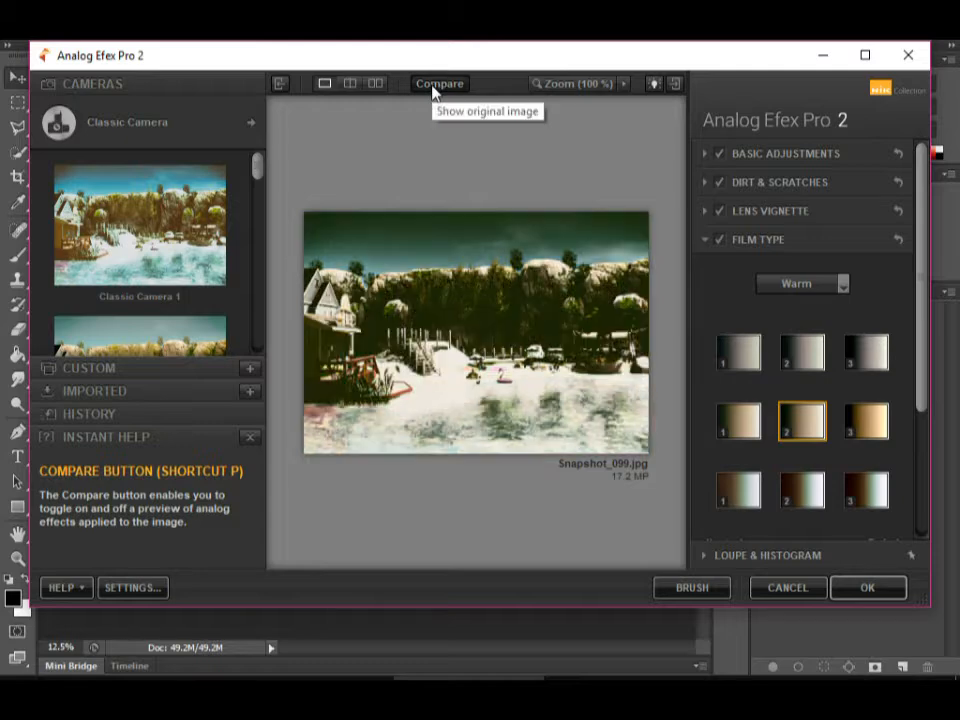
pyautogui.click(433, 87)
pyautogui.click(433, 87)
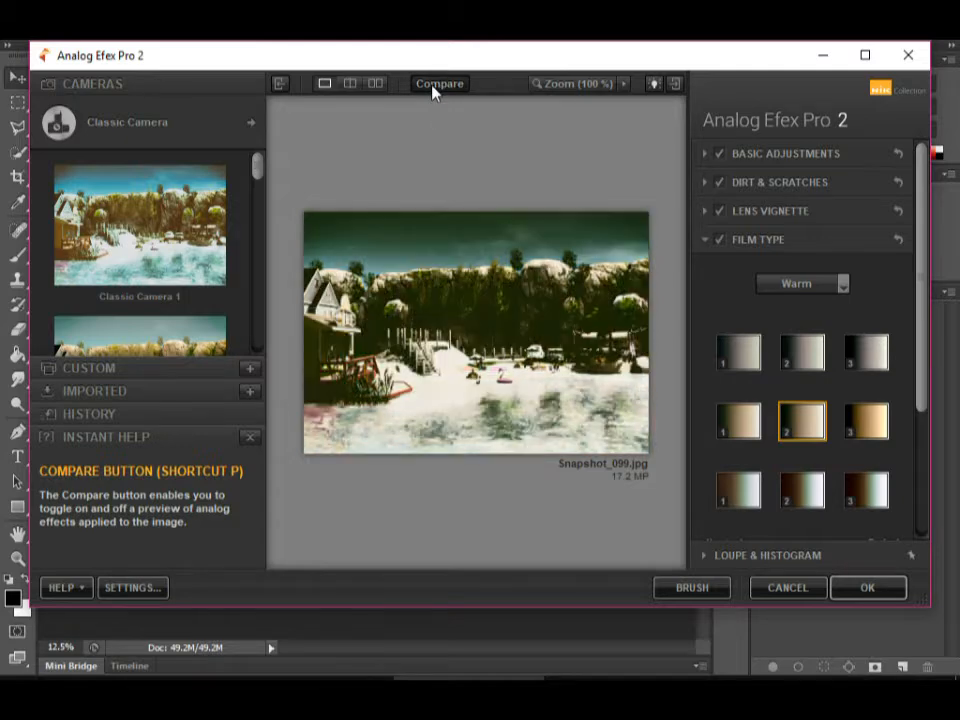
# Look over the available tools and camera combinations, and check the current look against the original image once more.
pyautogui.click(251, 126)
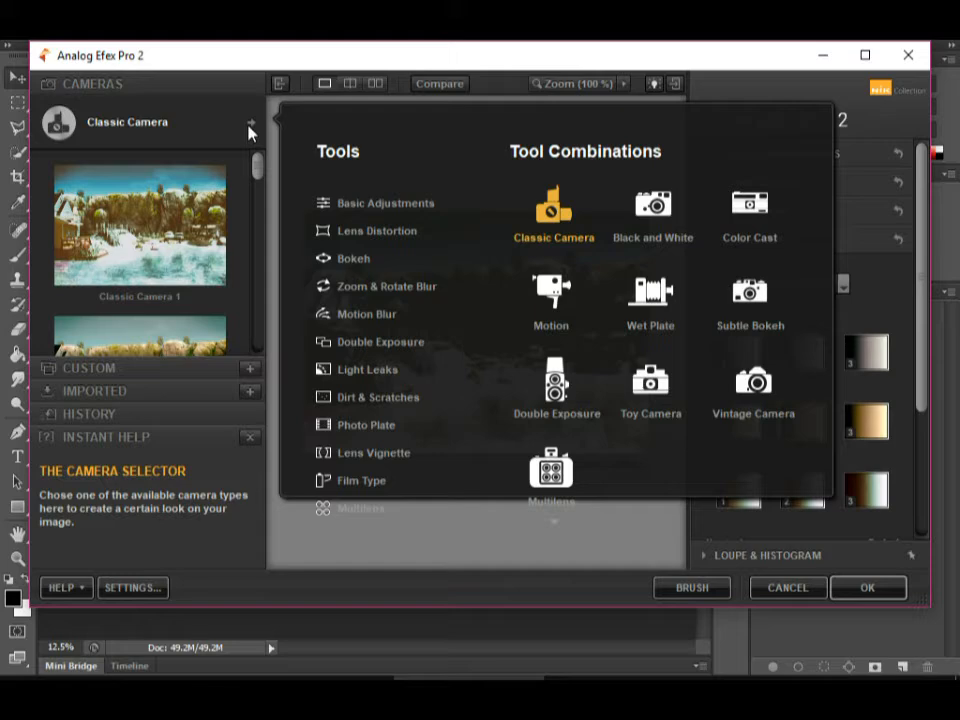
pyautogui.click(256, 126)
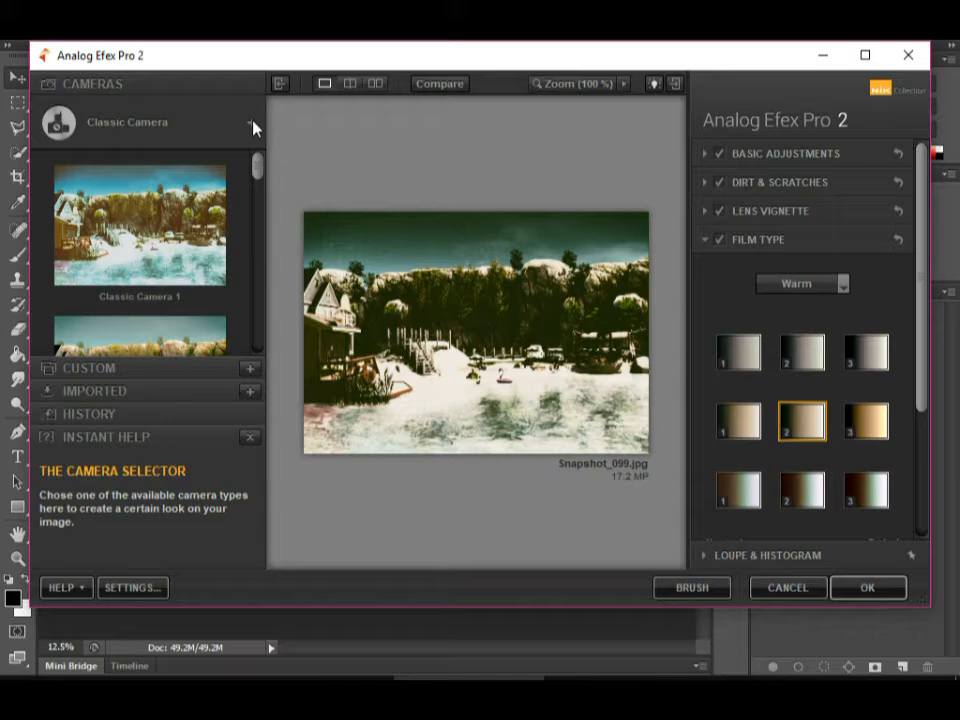
pyautogui.click(443, 88)
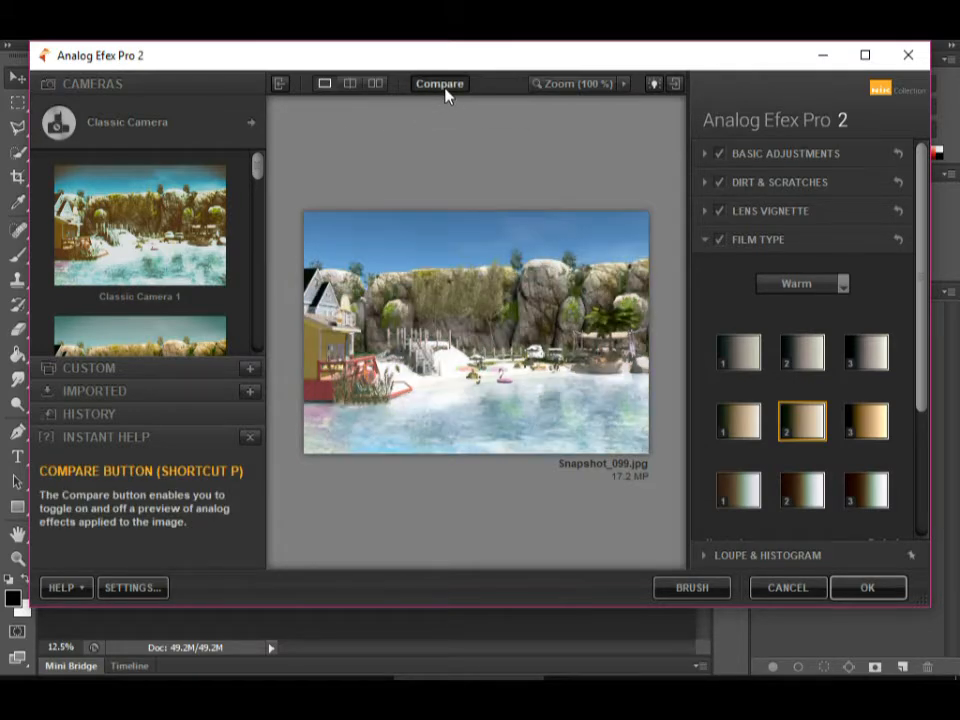
pyautogui.click(446, 92)
pyautogui.click(251, 126)
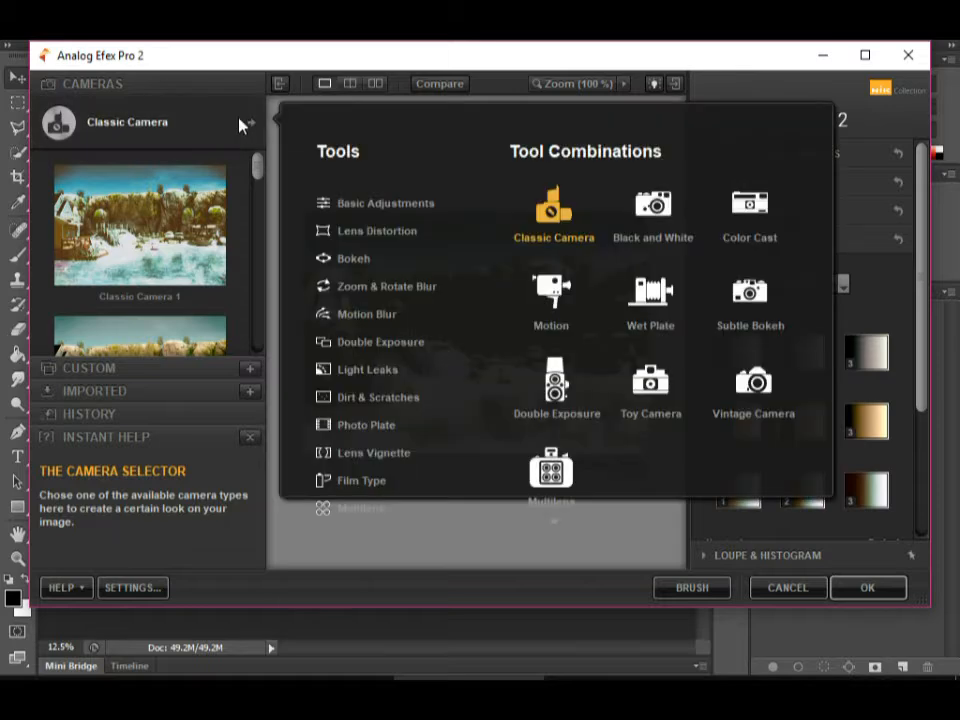
pyautogui.click(250, 124)
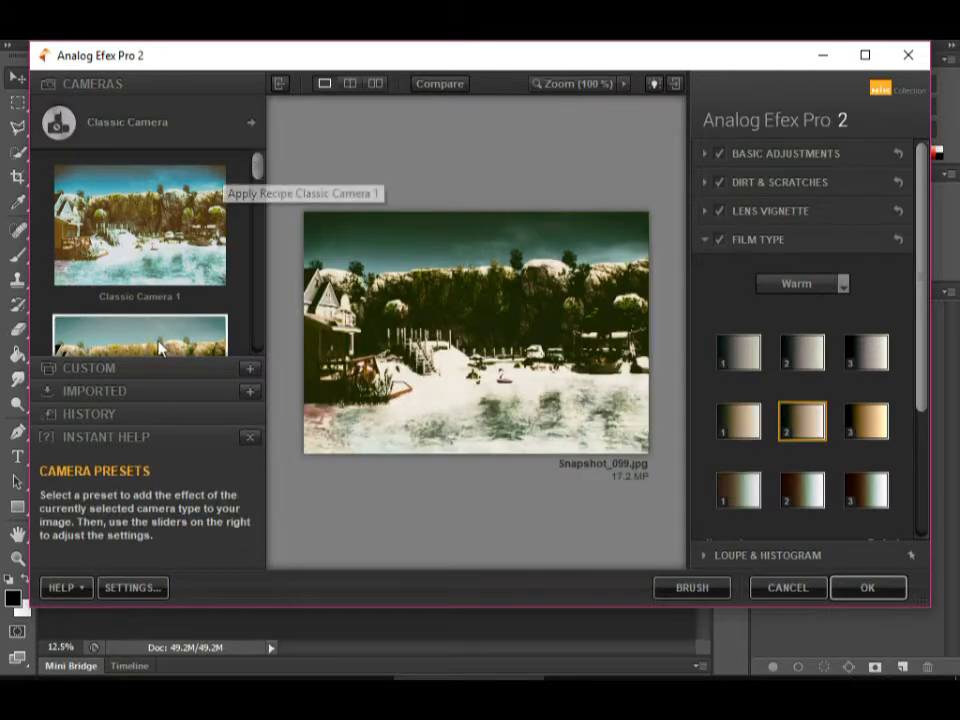
# Try the Classic Camera 2 preset on the snapshot.
pyautogui.click(200, 234)
pyautogui.scroll(-1, 197, 258)
pyautogui.scroll(-1, 197, 258)
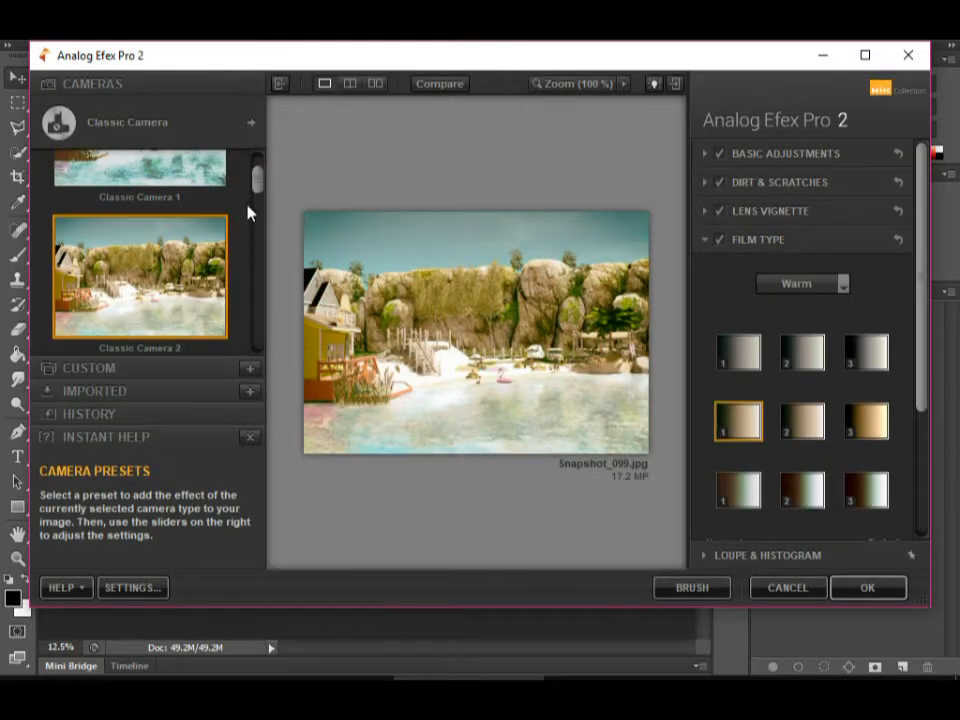
pyautogui.scroll(2, 249, 213)
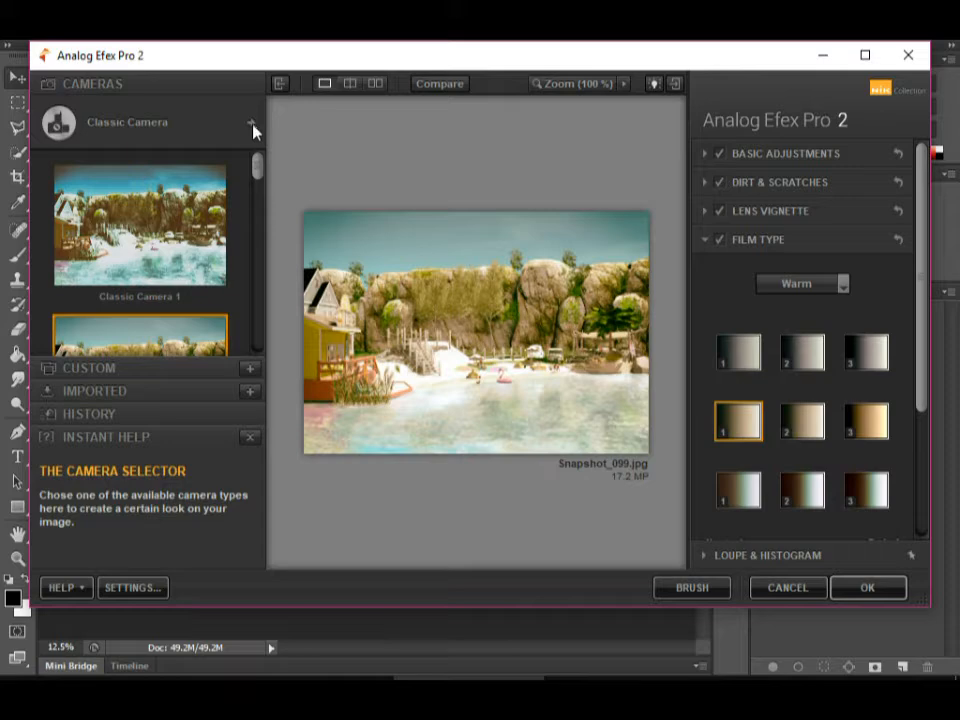
# Examine the full camera selector, from the individual tools and tool combinations to the Camera Kit, and close it.
pyautogui.click(251, 127)
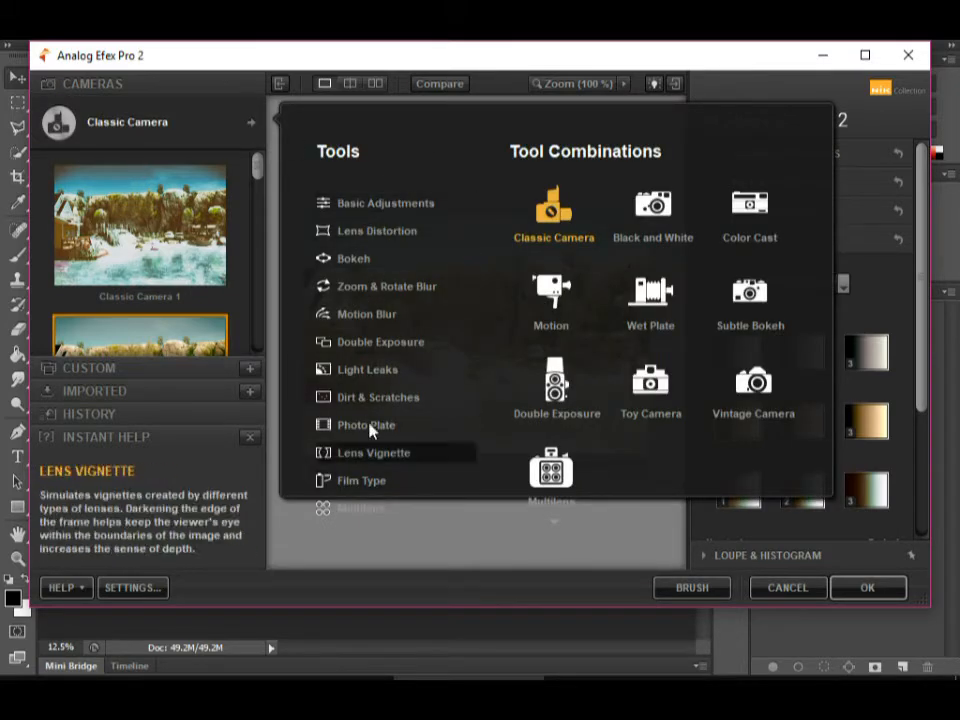
pyautogui.scroll(-1, 395, 243)
pyautogui.scroll(-2, 372, 420)
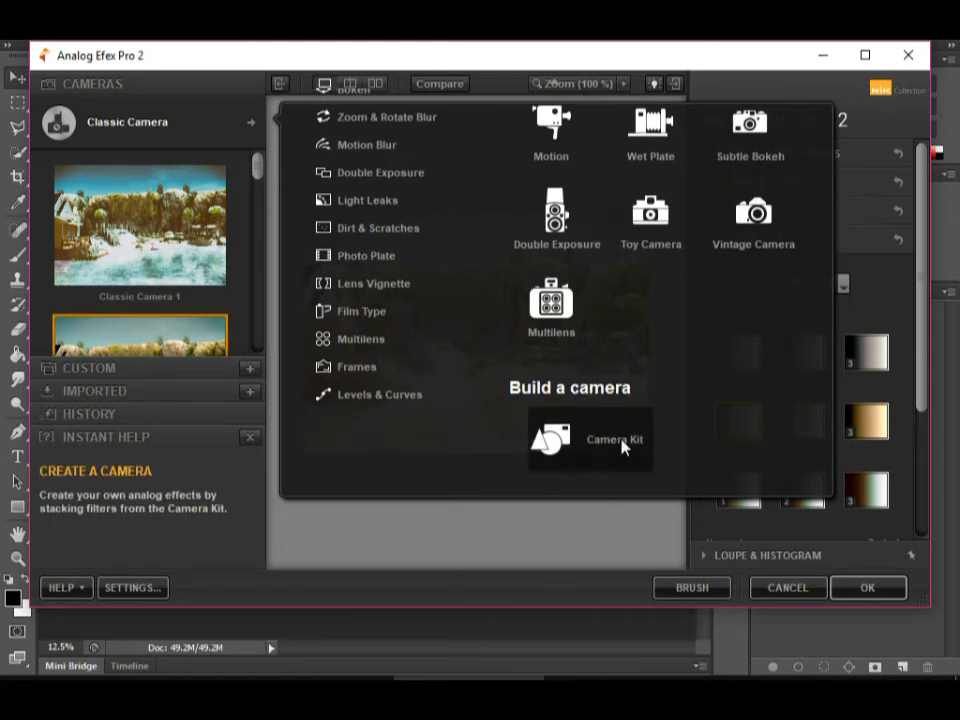
pyautogui.scroll(5, 684, 401)
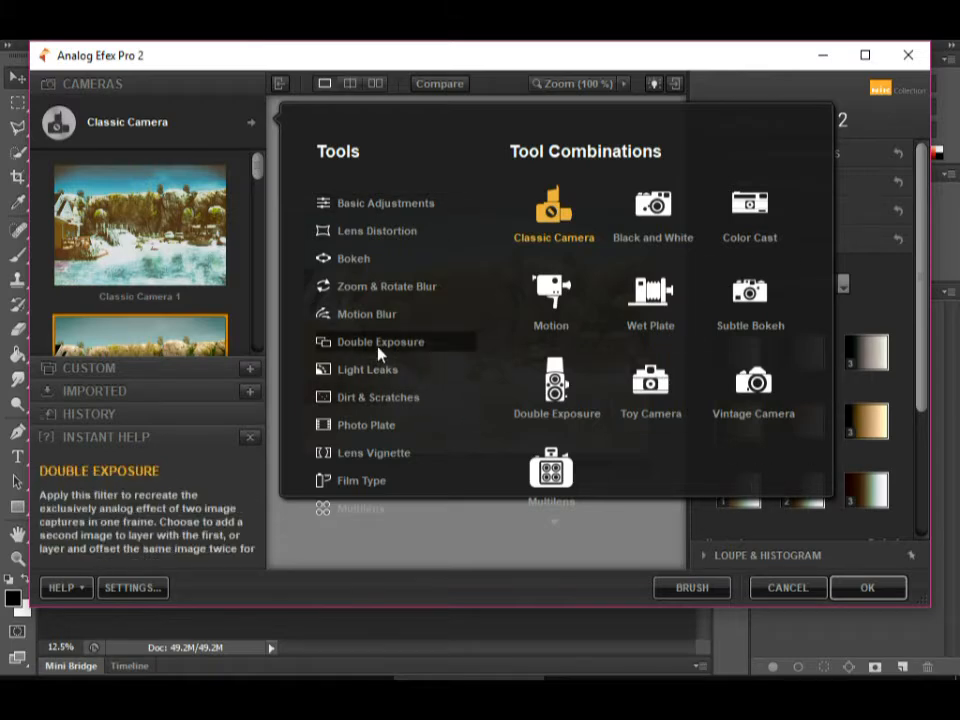
pyautogui.scroll(-2, 771, 422)
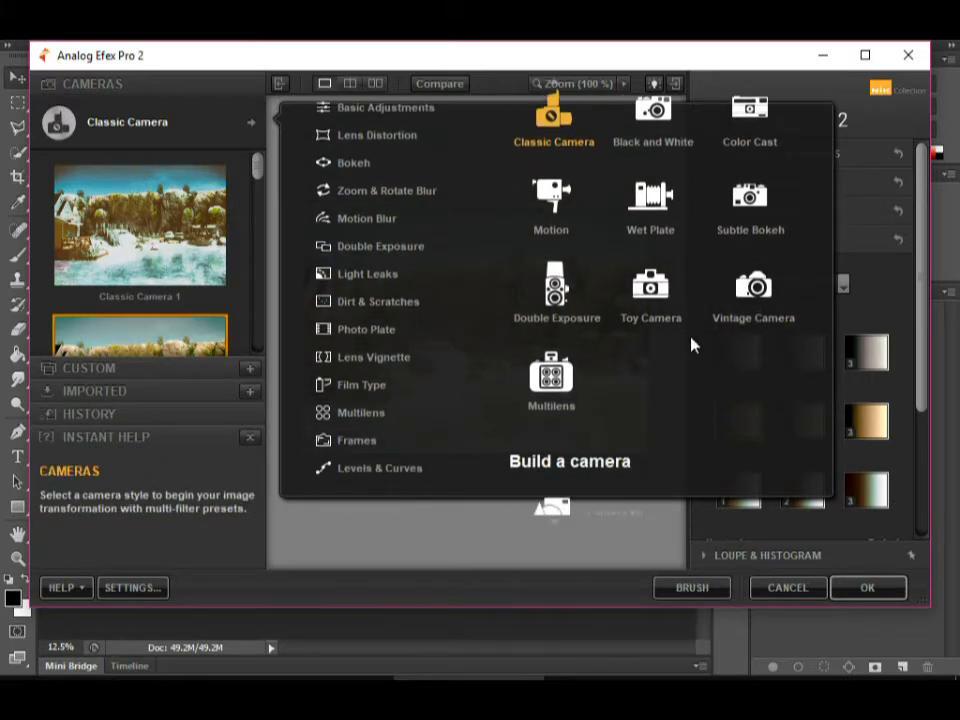
pyautogui.scroll(1, 700, 340)
pyautogui.scroll(2, 707, 300)
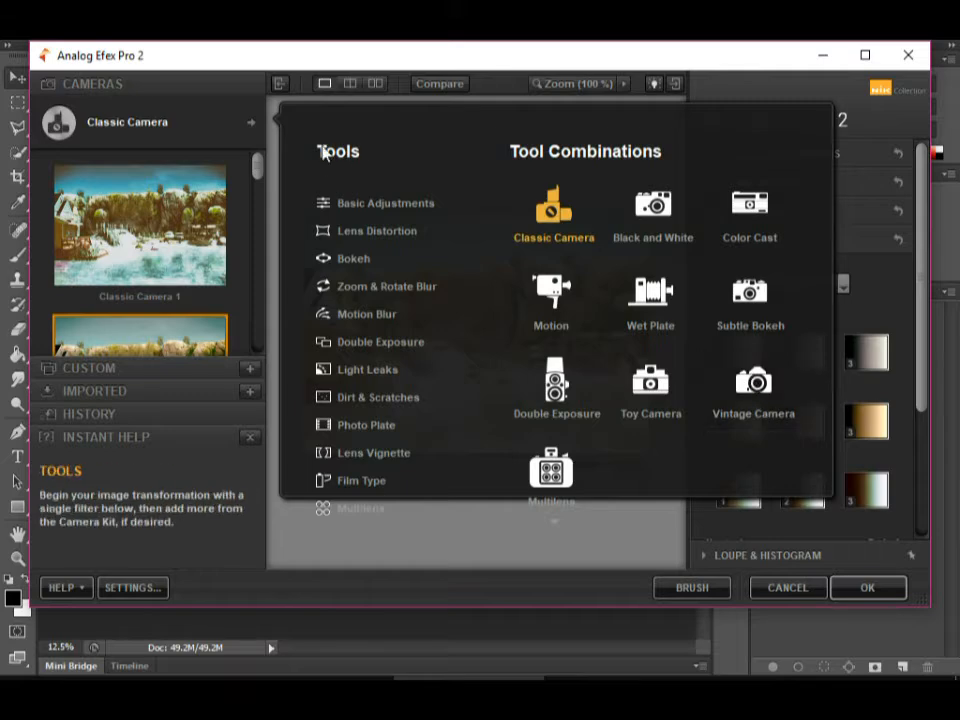
pyautogui.click(253, 124)
# Switch to the Vintage Camera combination and apply the Vintage Camera 1 preset.
pyautogui.click(252, 123)
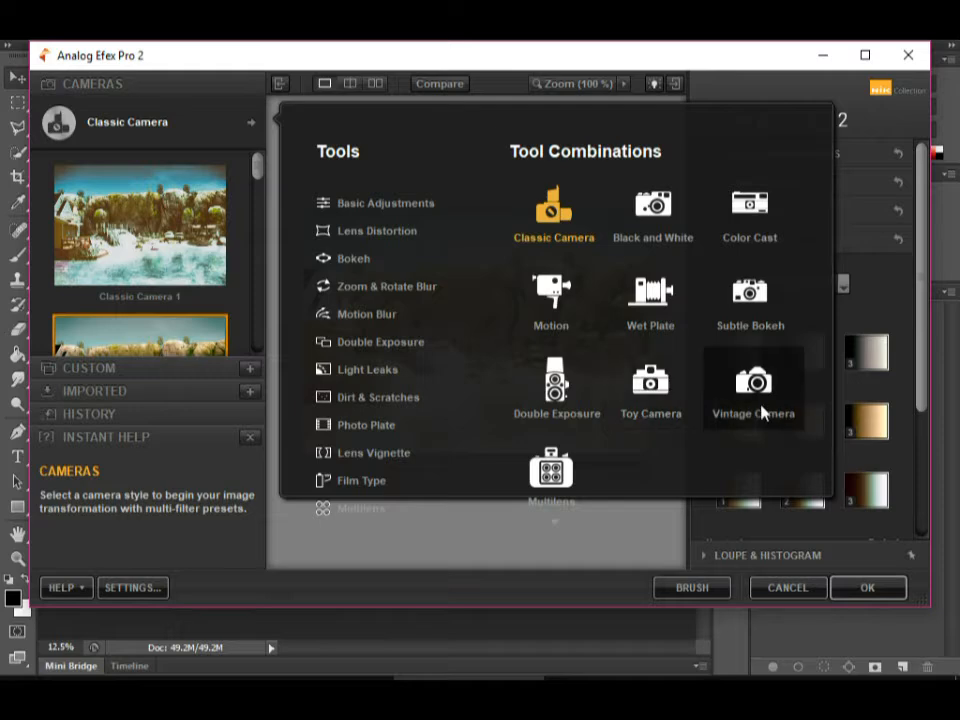
pyautogui.scroll(-1, 563, 447)
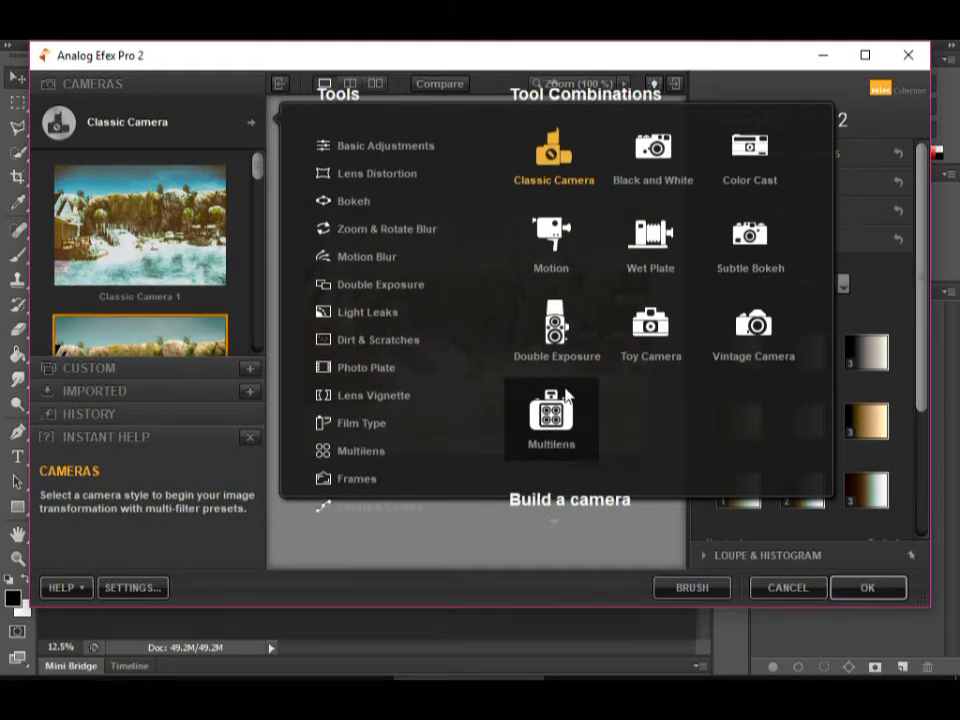
pyautogui.click(748, 342)
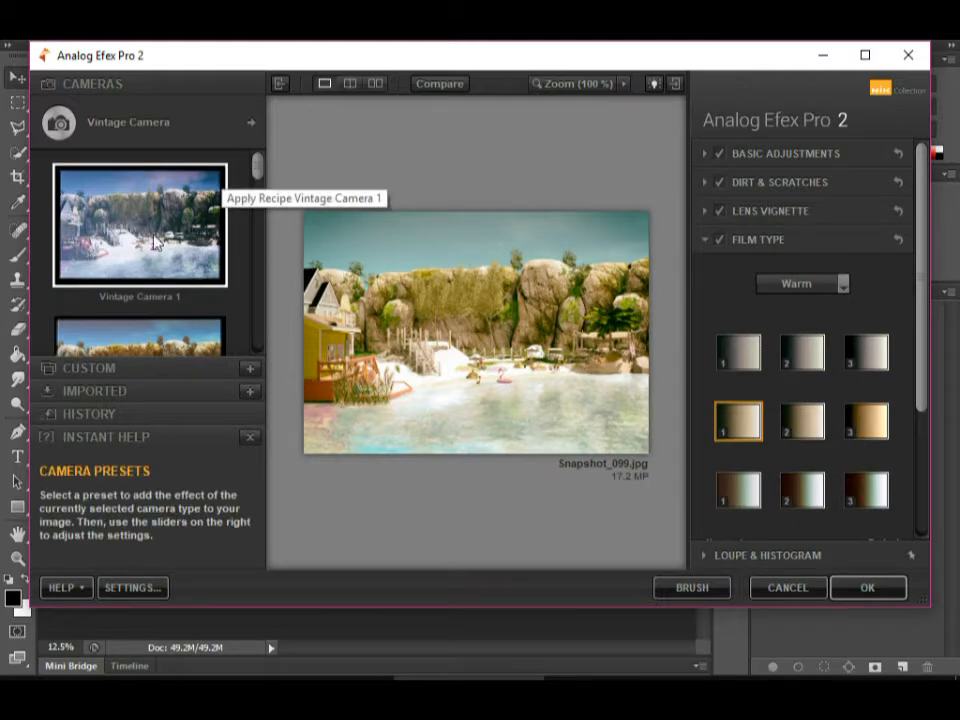
pyautogui.click(141, 240)
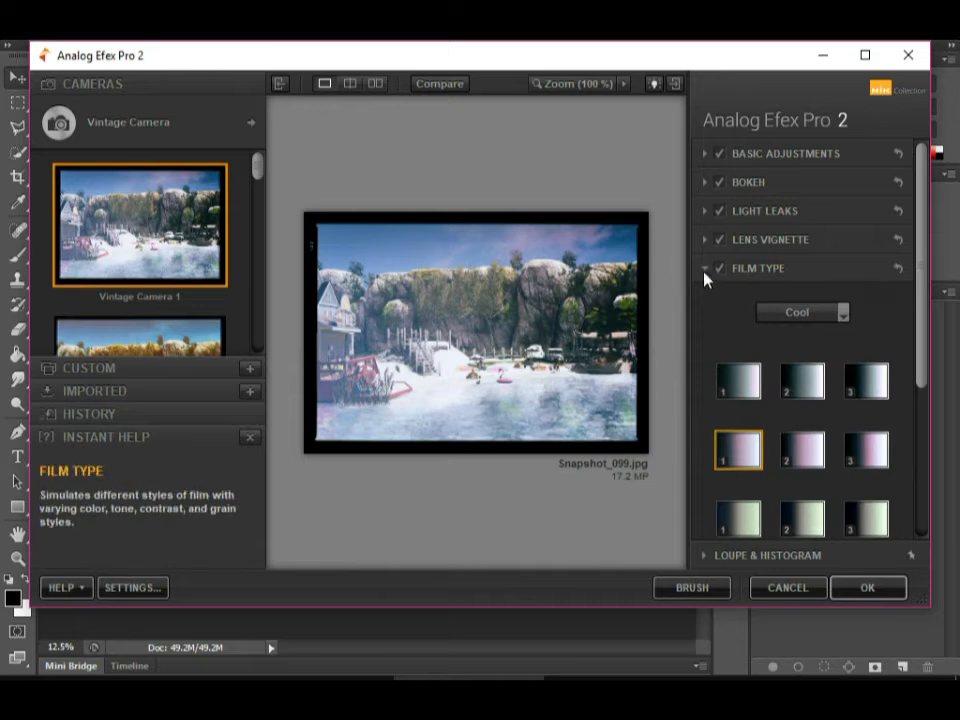
# Turn off the Frames effect of the Vintage Camera look and expand the Film Type settings.
pyautogui.click(706, 270)
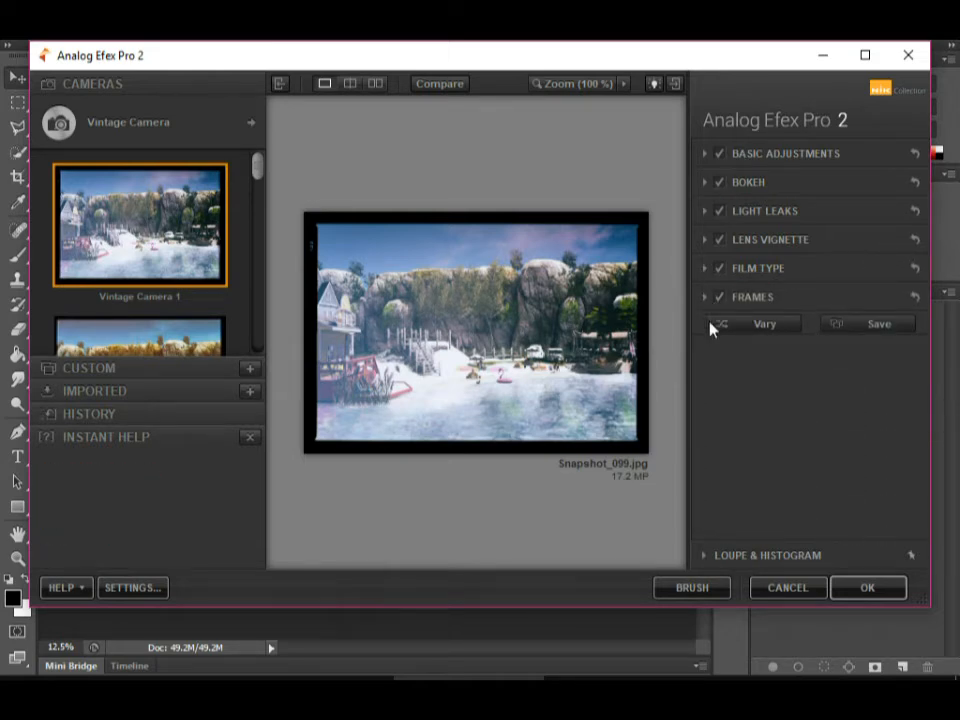
pyautogui.click(719, 303)
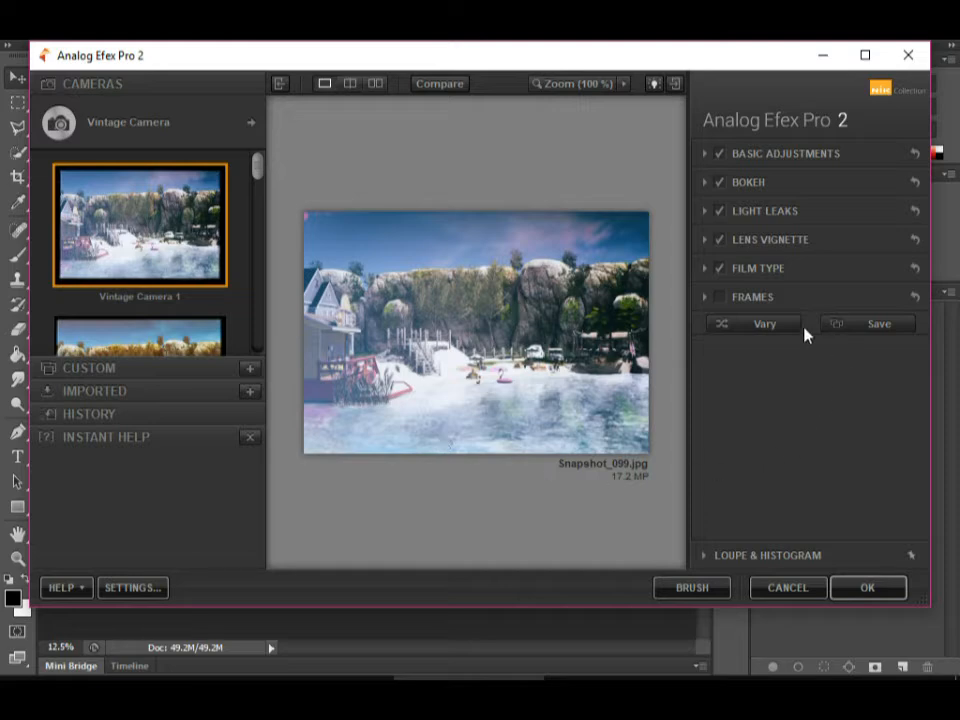
pyautogui.click(707, 269)
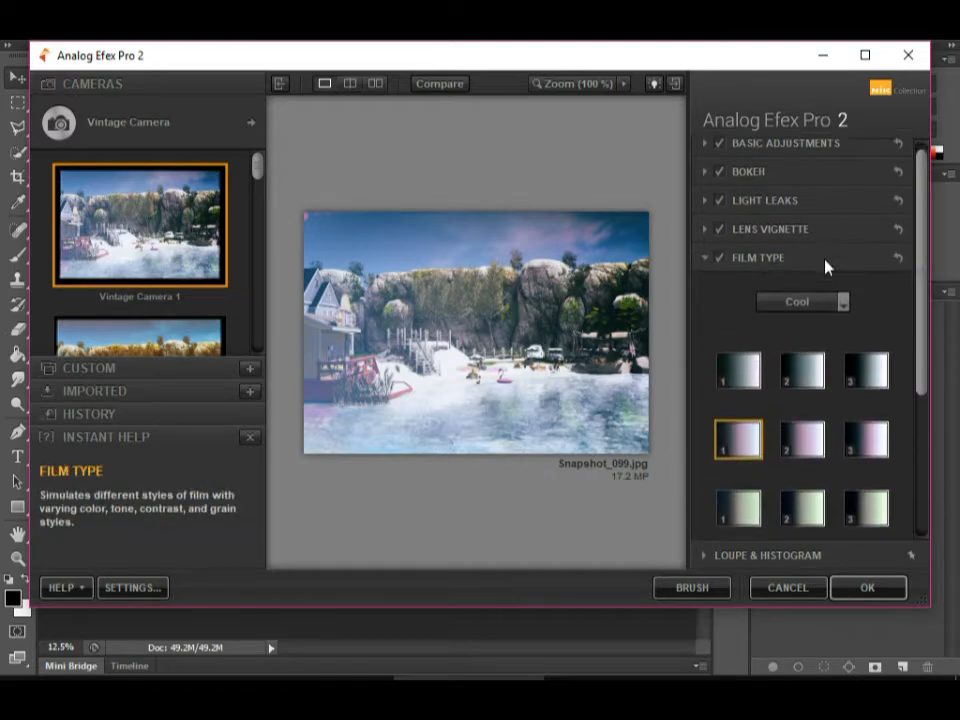
# Try several films of the Cool film type on the snapshot, ending with the third film in the first row.
pyautogui.click(740, 298)
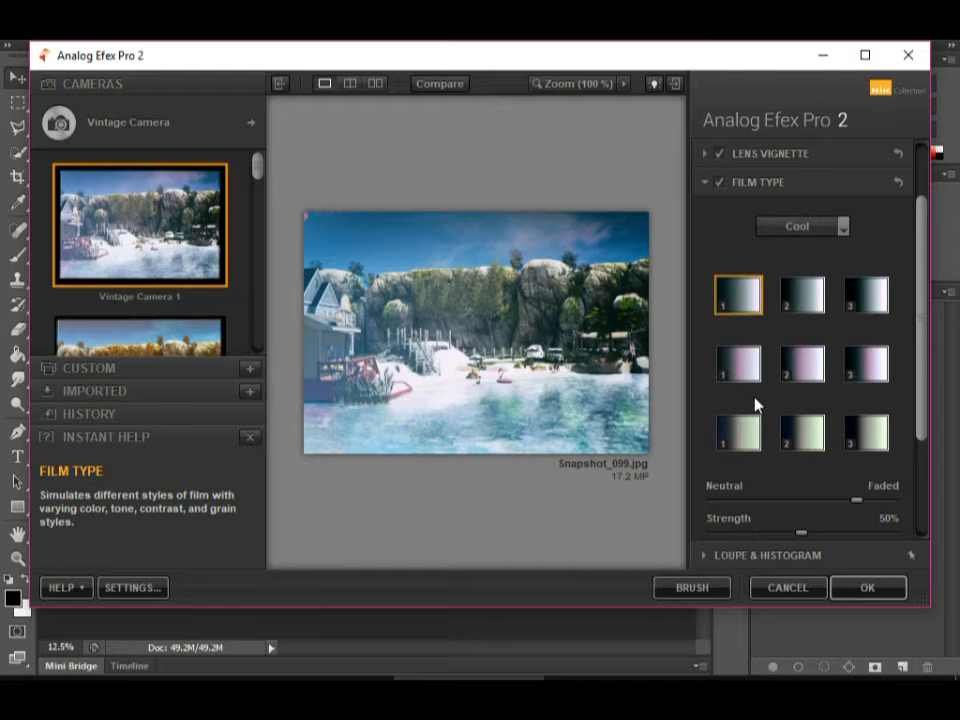
pyautogui.click(805, 300)
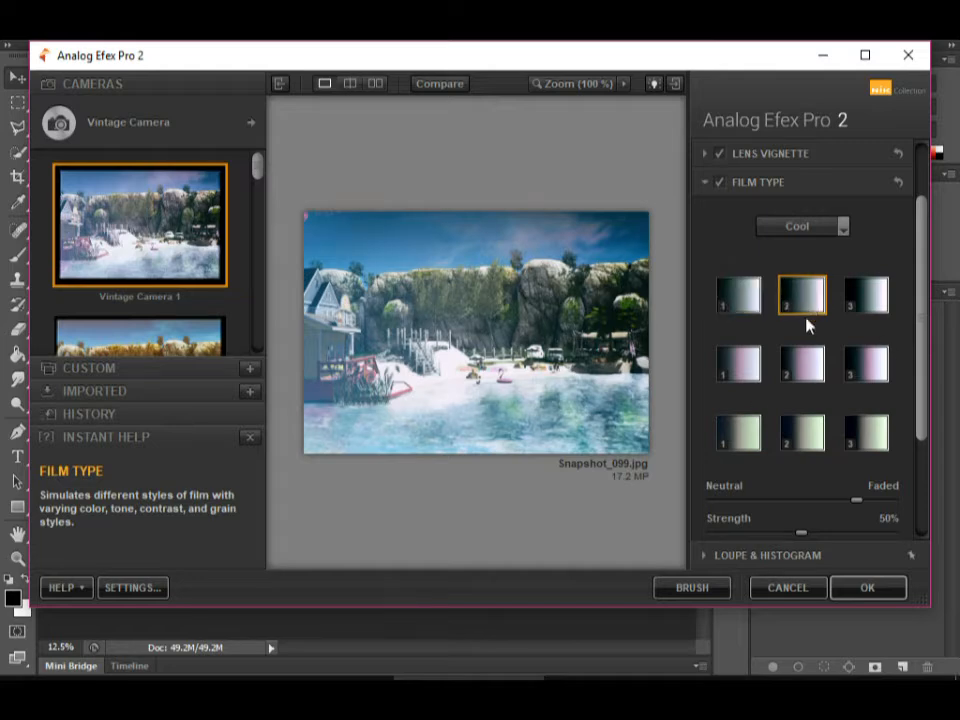
pyautogui.click(810, 385)
pyautogui.click(752, 438)
pyautogui.click(872, 366)
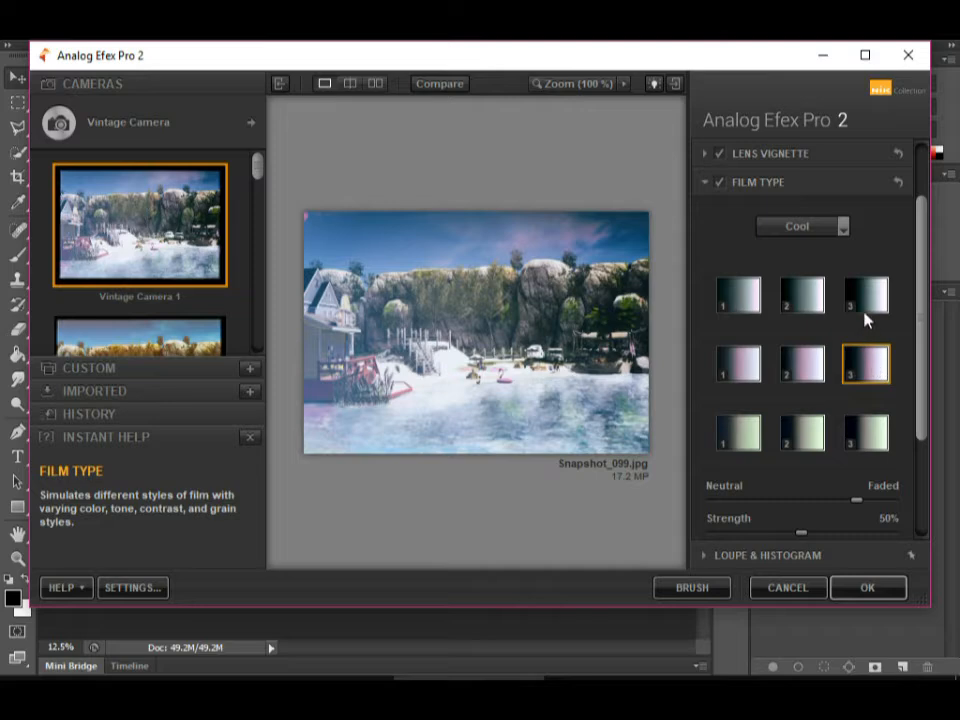
pyautogui.click(866, 318)
# Switch the film type to Subtle and try several films, ending with the third film in the second row.
pyautogui.click(842, 227)
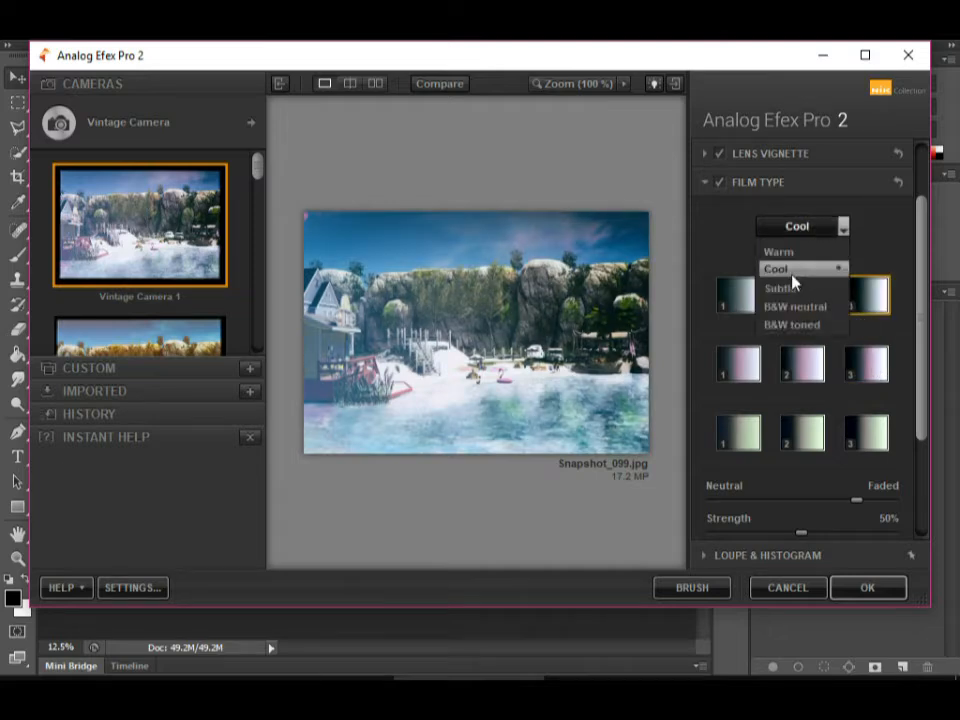
pyautogui.click(790, 288)
pyautogui.click(723, 311)
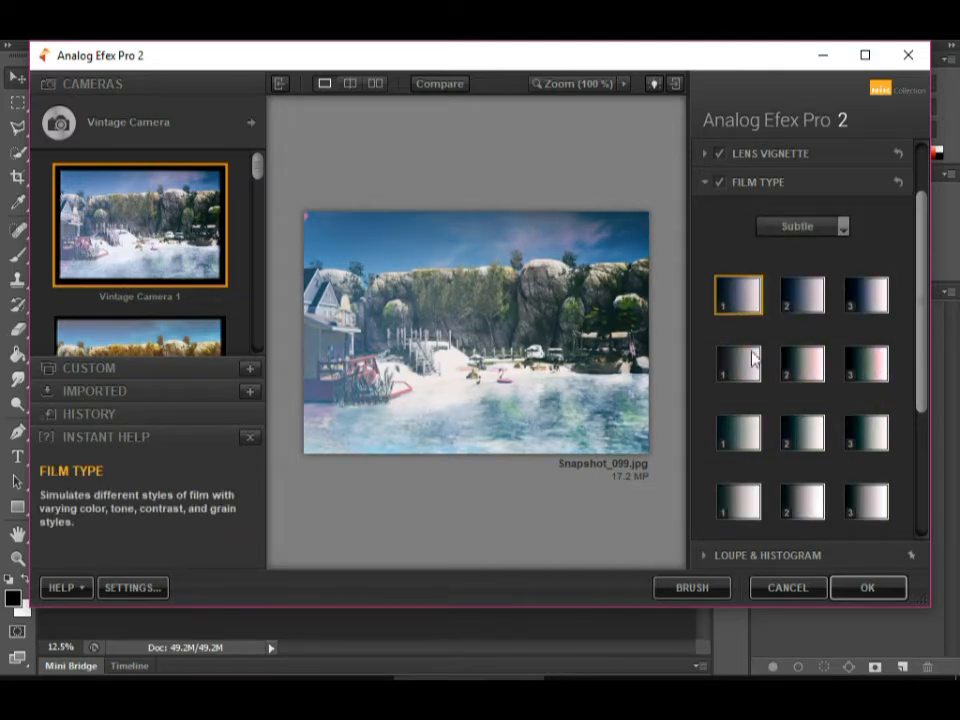
pyautogui.click(752, 378)
pyautogui.click(811, 442)
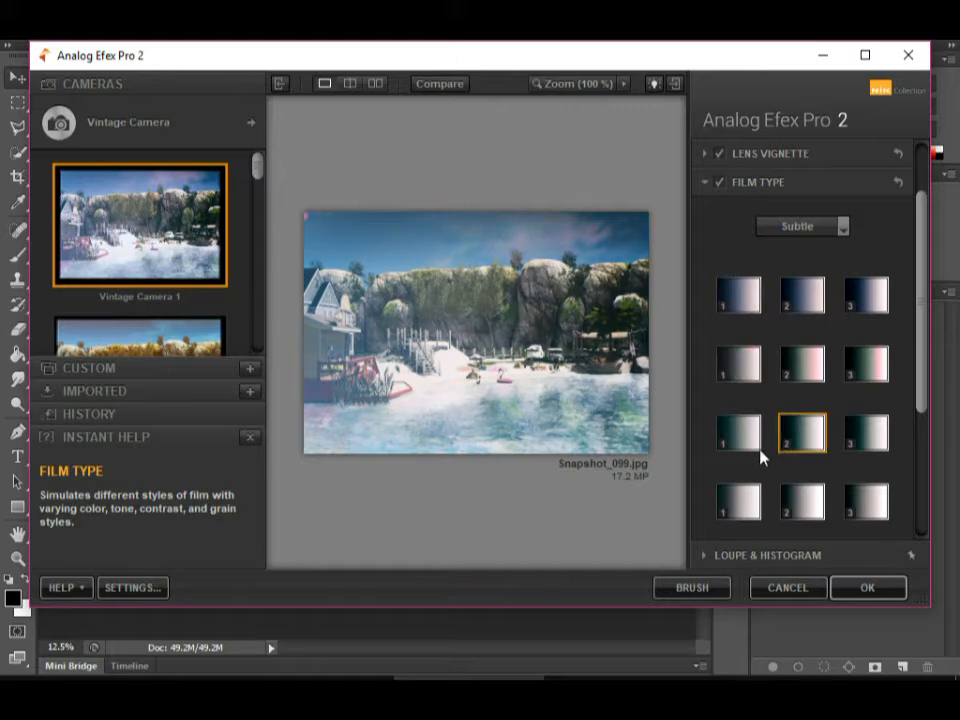
pyautogui.click(731, 507)
pyautogui.click(870, 362)
# Apply the first film of the B&W neutral film type and collapse the Film Type settings.
pyautogui.click(842, 226)
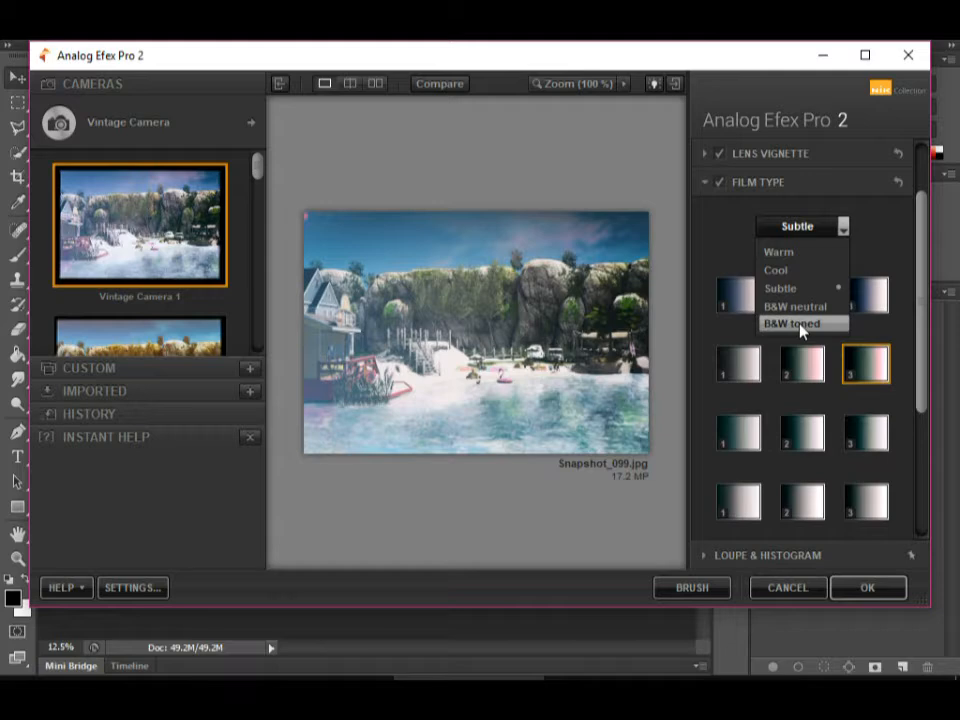
pyautogui.click(799, 306)
pyautogui.click(744, 311)
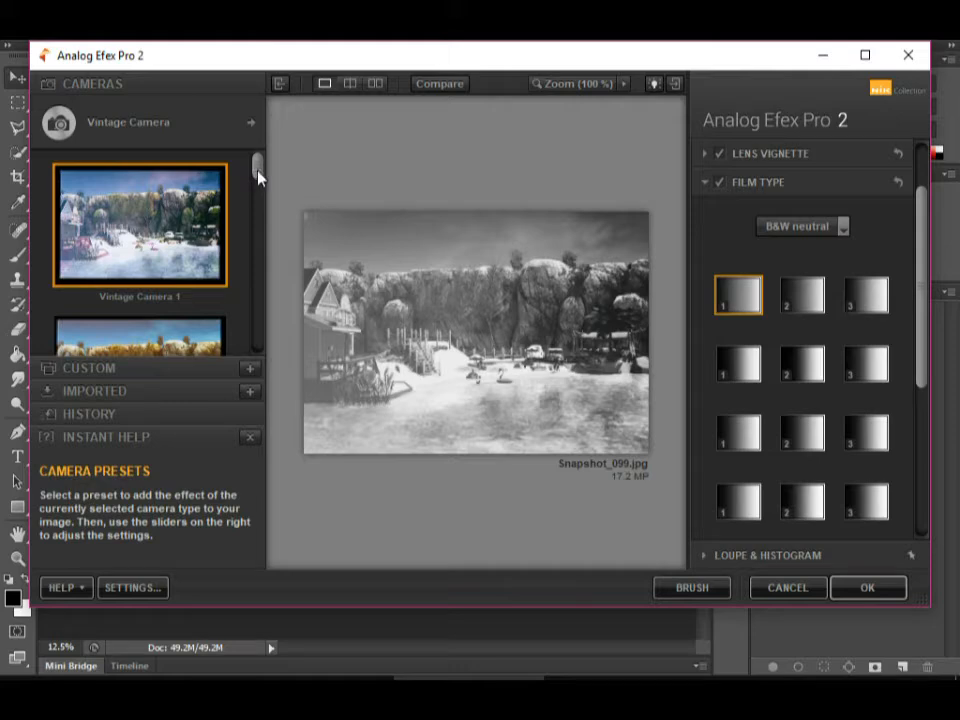
pyautogui.click(705, 186)
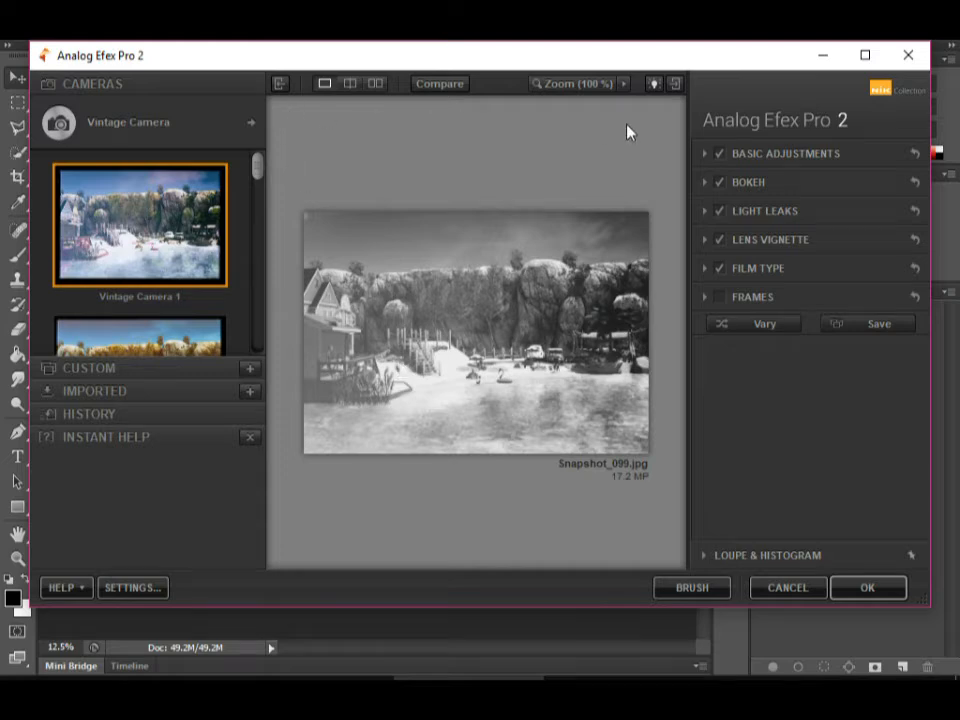
# Browse the camera selector's individual tools and replace the Vintage Camera look with the standalone Frames tool.
pyautogui.click(252, 126)
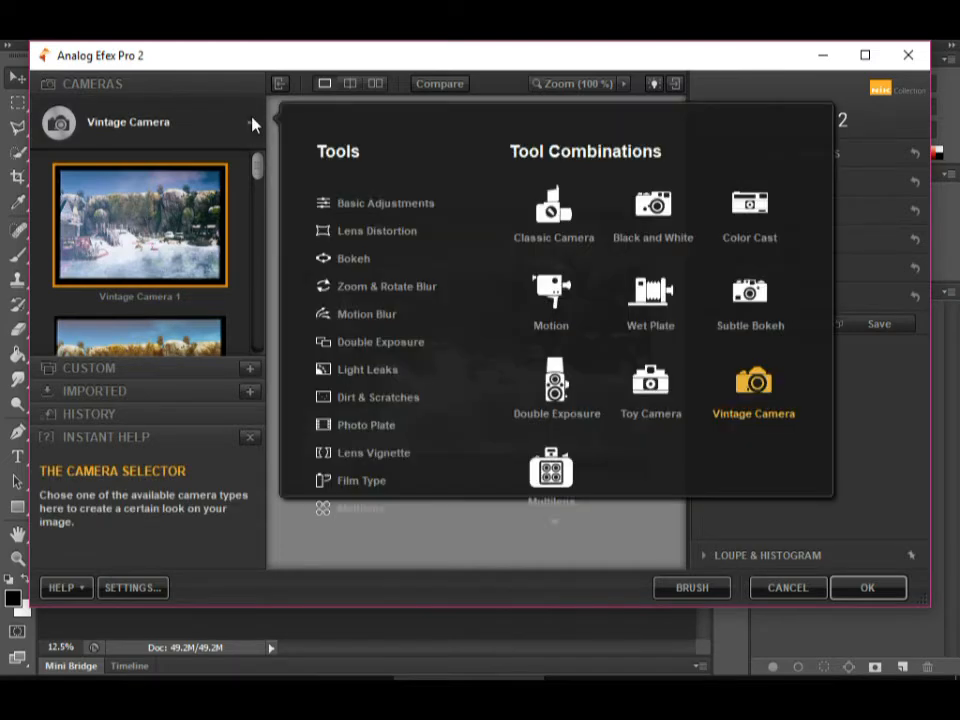
pyautogui.scroll(-2, 396, 426)
pyautogui.scroll(-1, 390, 380)
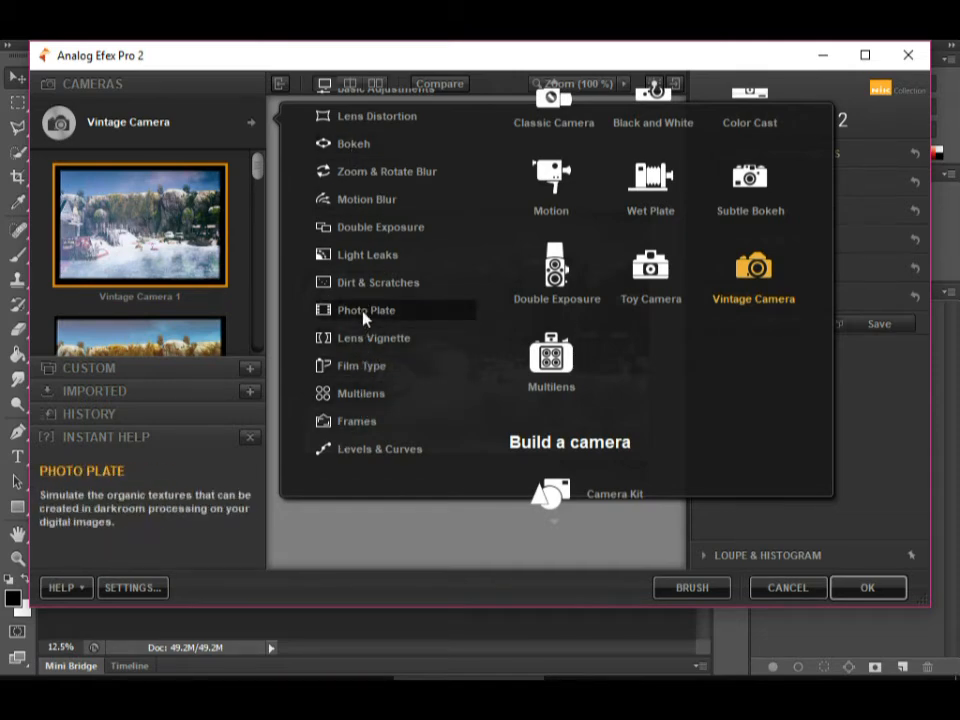
pyautogui.scroll(2, 368, 314)
pyautogui.scroll(-2, 396, 298)
pyautogui.click(369, 399)
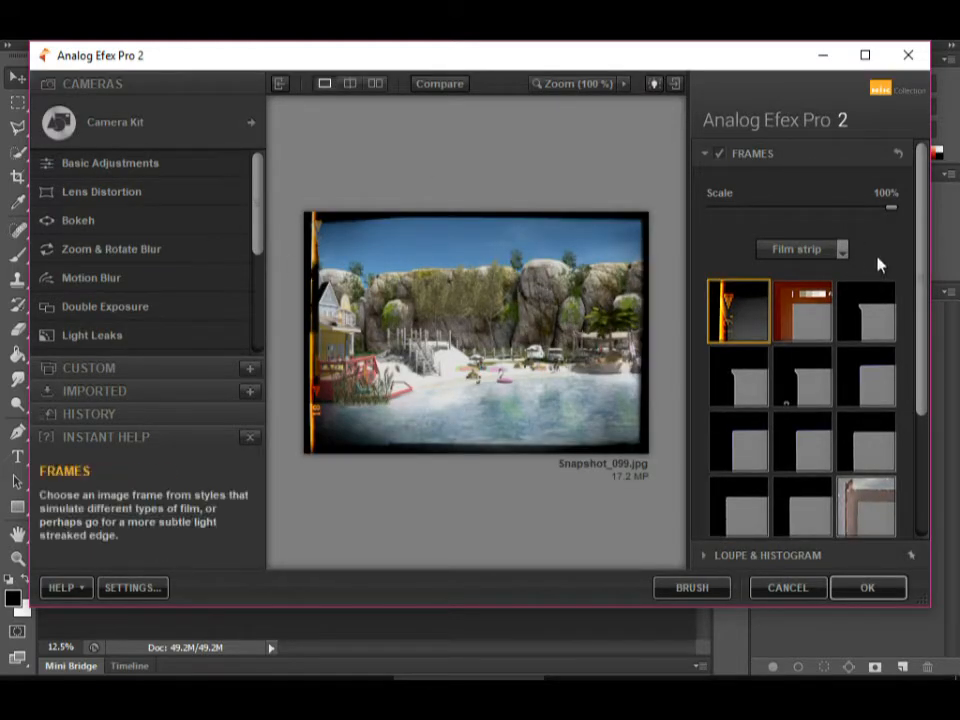
# Switch to the White frame category and try its thin straight-edged frame and both rounded-corner frames.
pyautogui.click(842, 250)
pyautogui.click(792, 292)
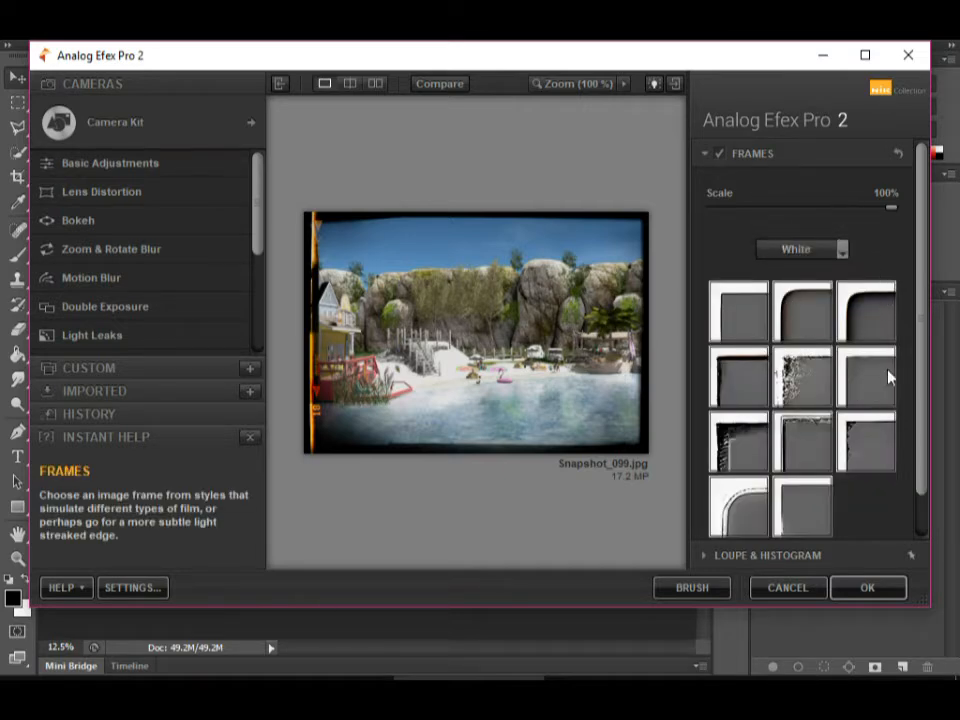
pyautogui.click(855, 385)
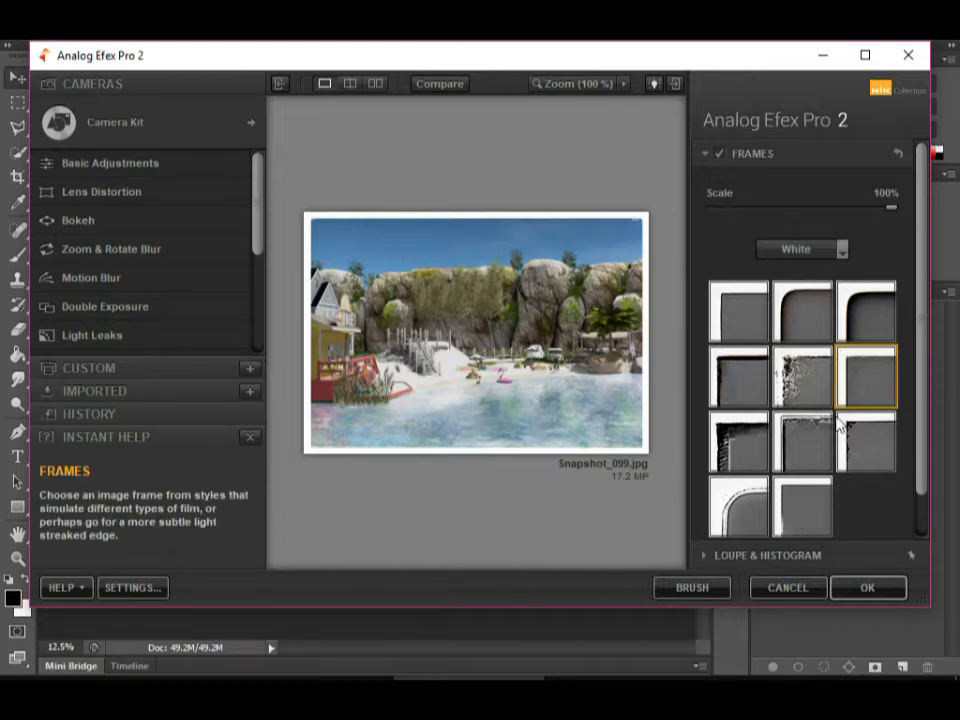
pyautogui.click(803, 322)
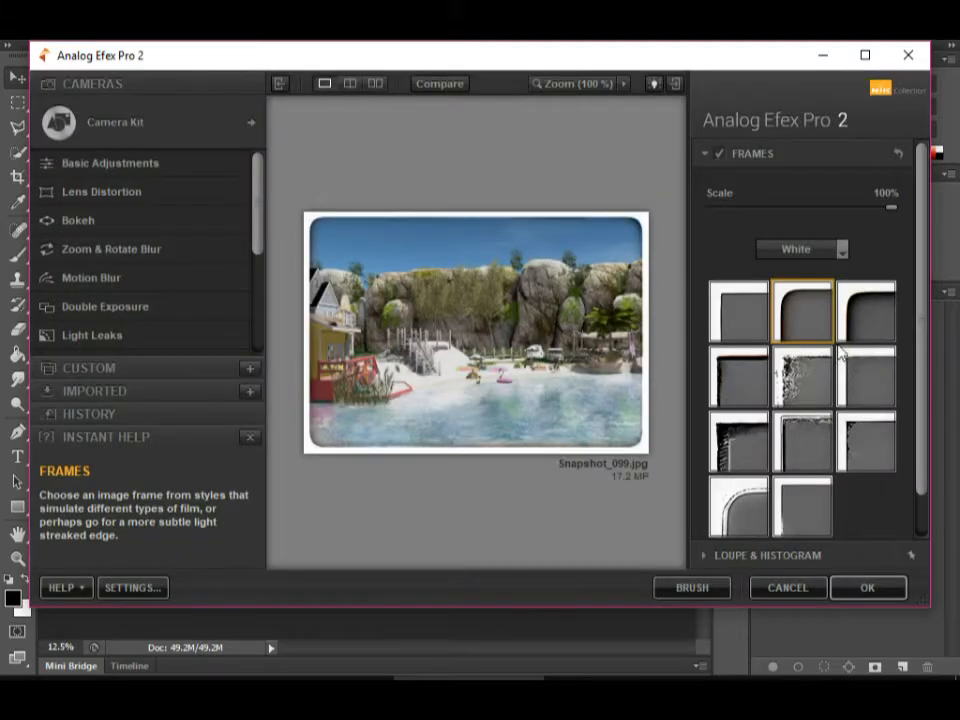
pyautogui.click(870, 336)
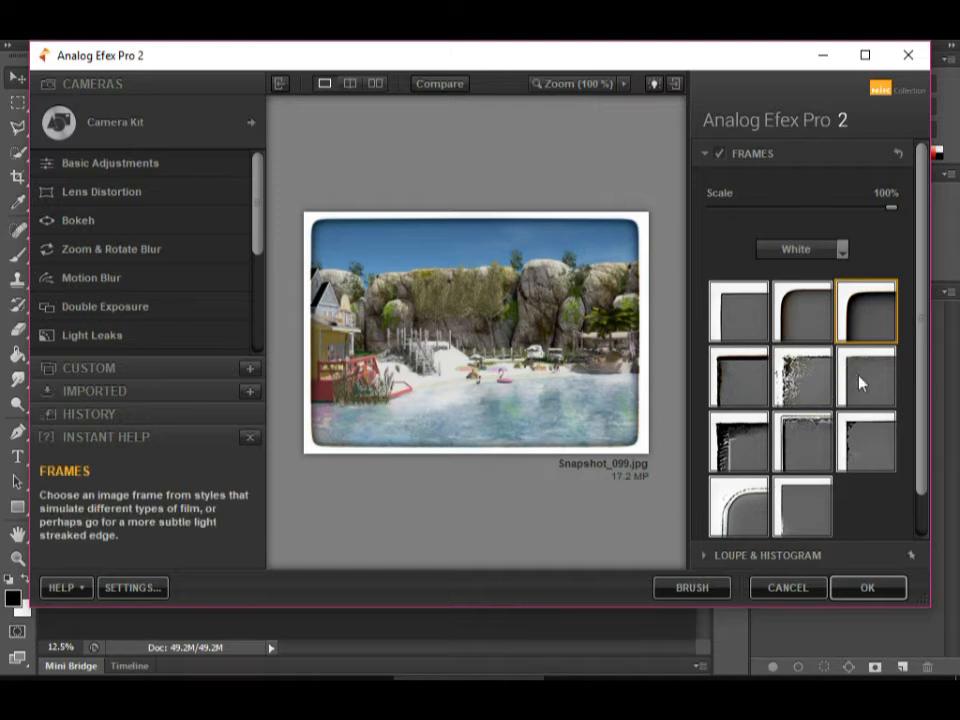
# Try three rough-edged White frames: the middle one in the third row, the speckled one, and the heavy dark-edged one.
pyautogui.scroll(-2, 864, 354)
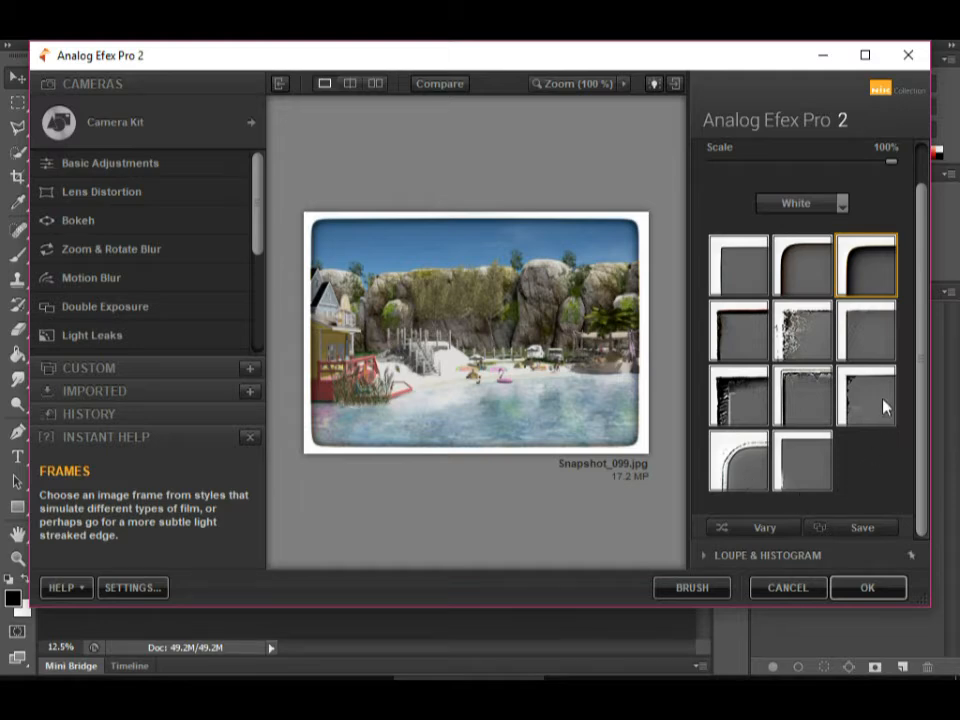
pyautogui.click(826, 407)
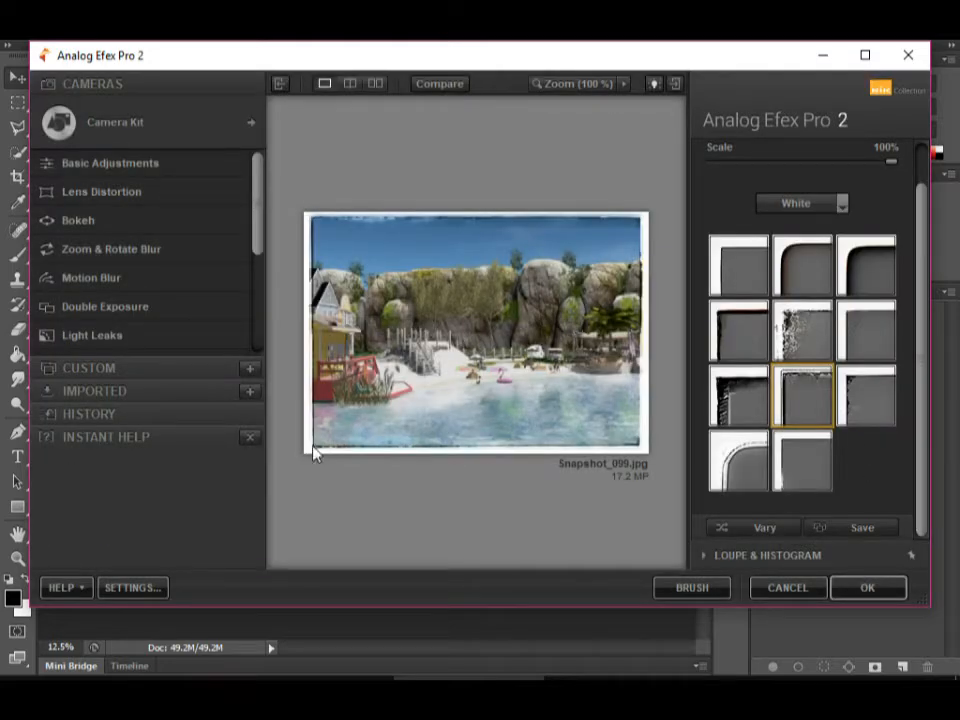
pyautogui.click(807, 345)
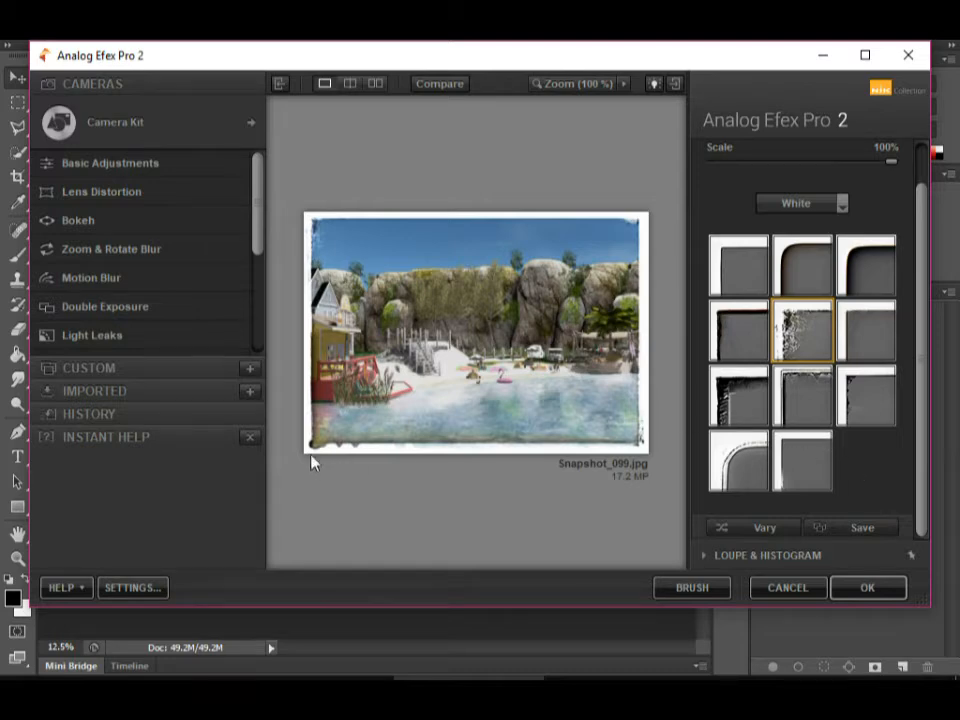
pyautogui.click(739, 405)
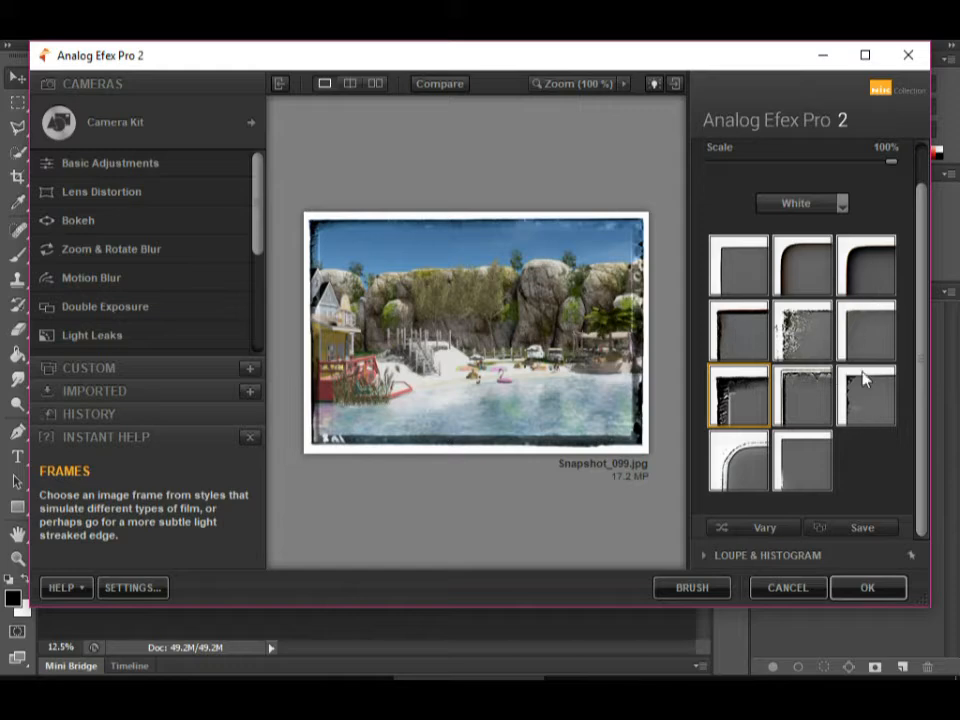
# Compare more White frames and settle on the third frame in the third row.
pyautogui.click(860, 345)
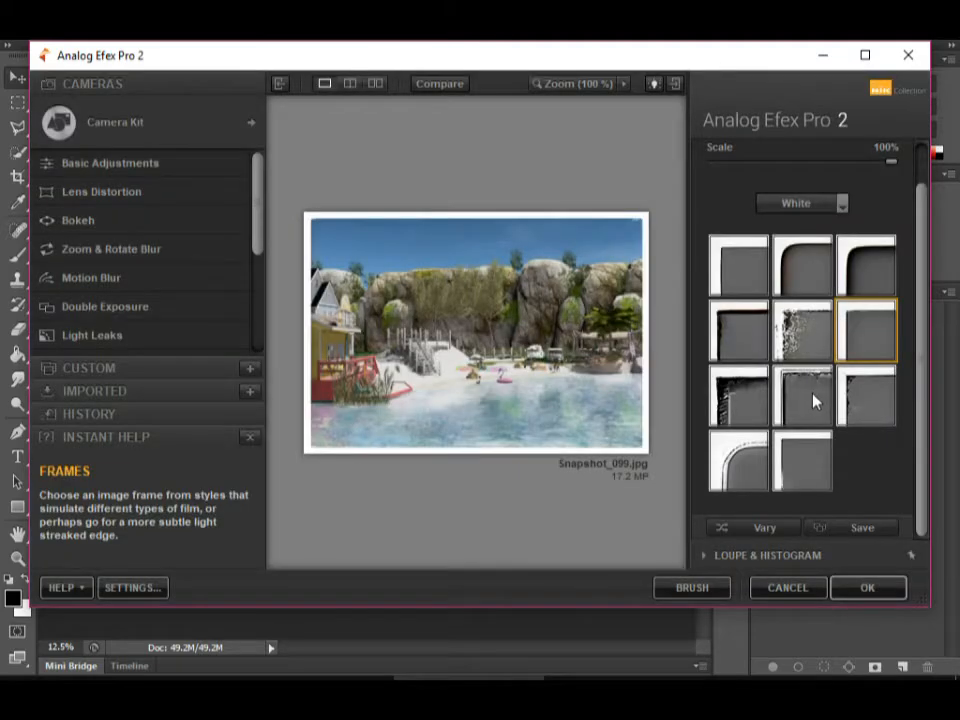
pyautogui.click(808, 403)
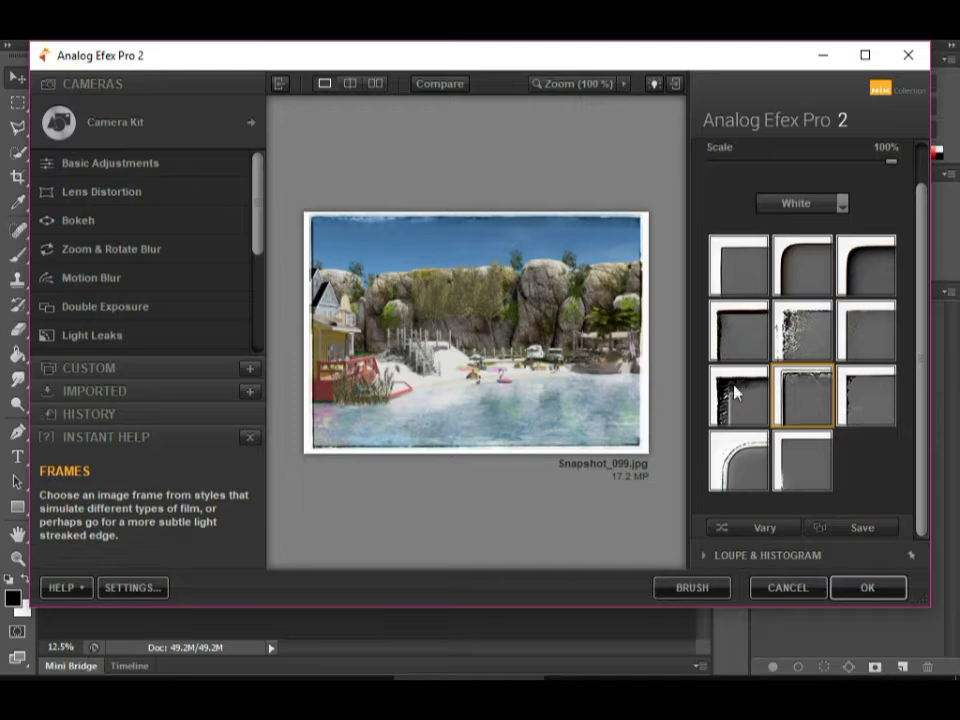
pyautogui.click(738, 330)
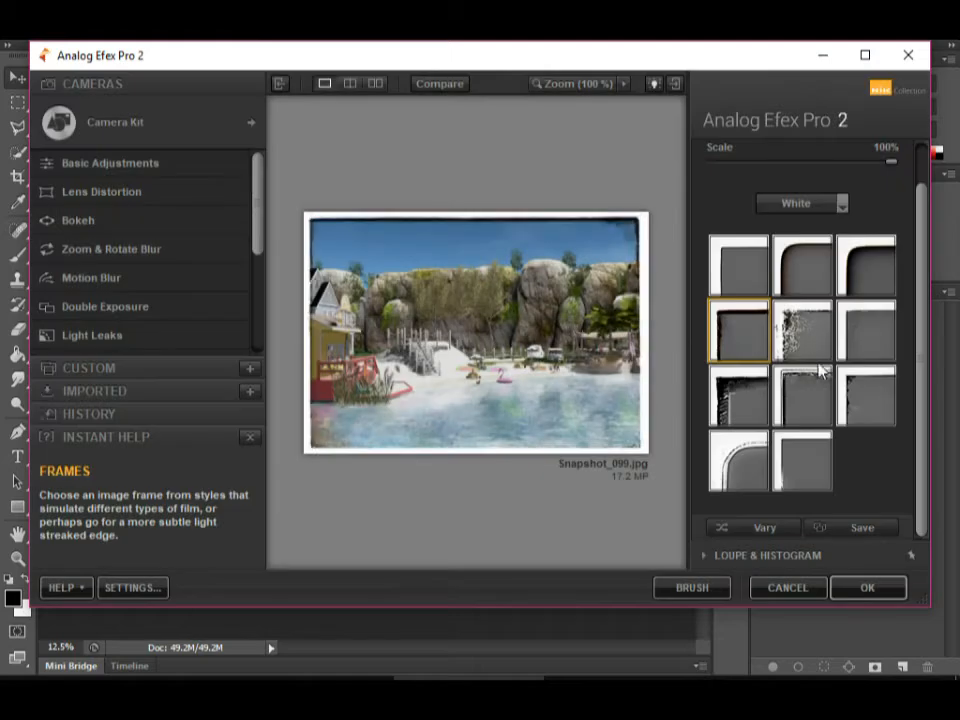
pyautogui.click(887, 402)
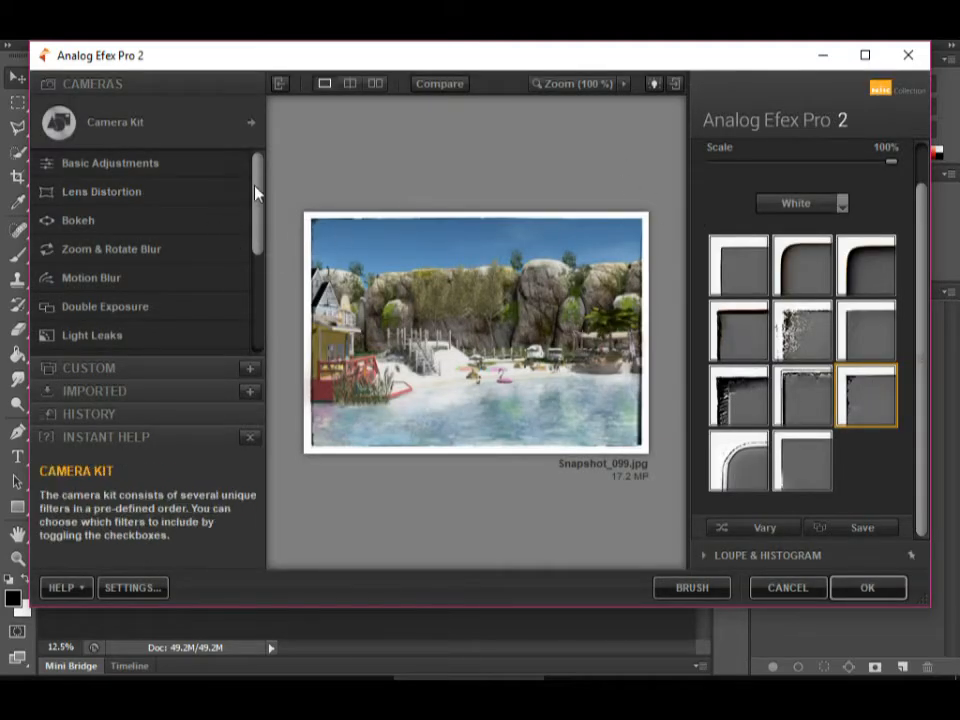
# Add the Dirt & Scratches filter to the current camera alongside Frames.
pyautogui.moveTo(257, 182); pyautogui.dragTo(256, 289)
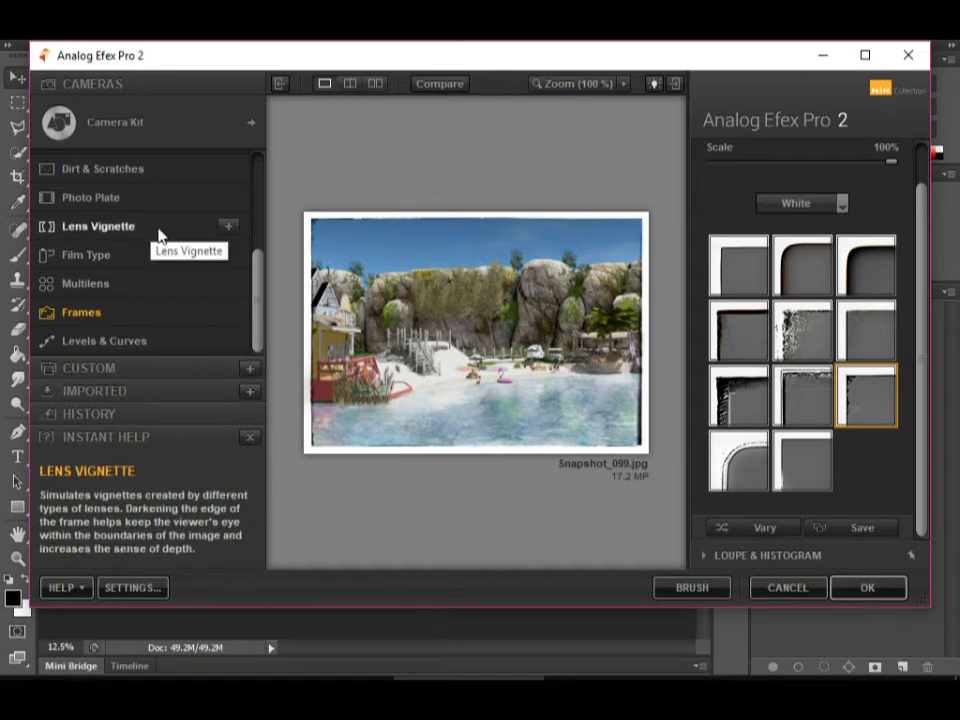
pyautogui.moveTo(257, 288); pyautogui.dragTo(257, 268)
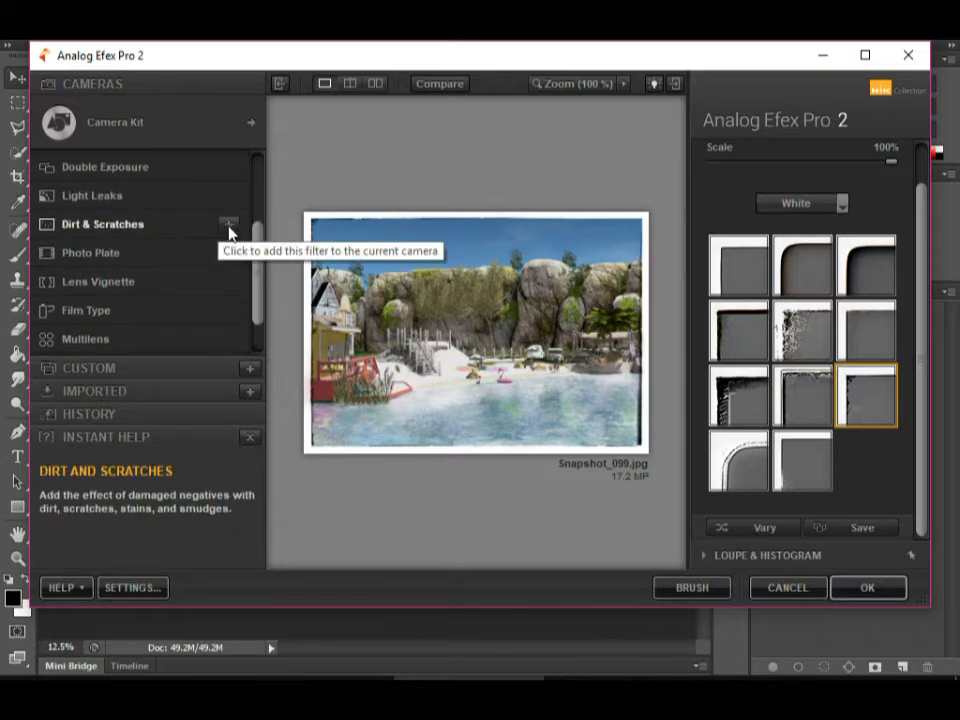
pyautogui.click(229, 228)
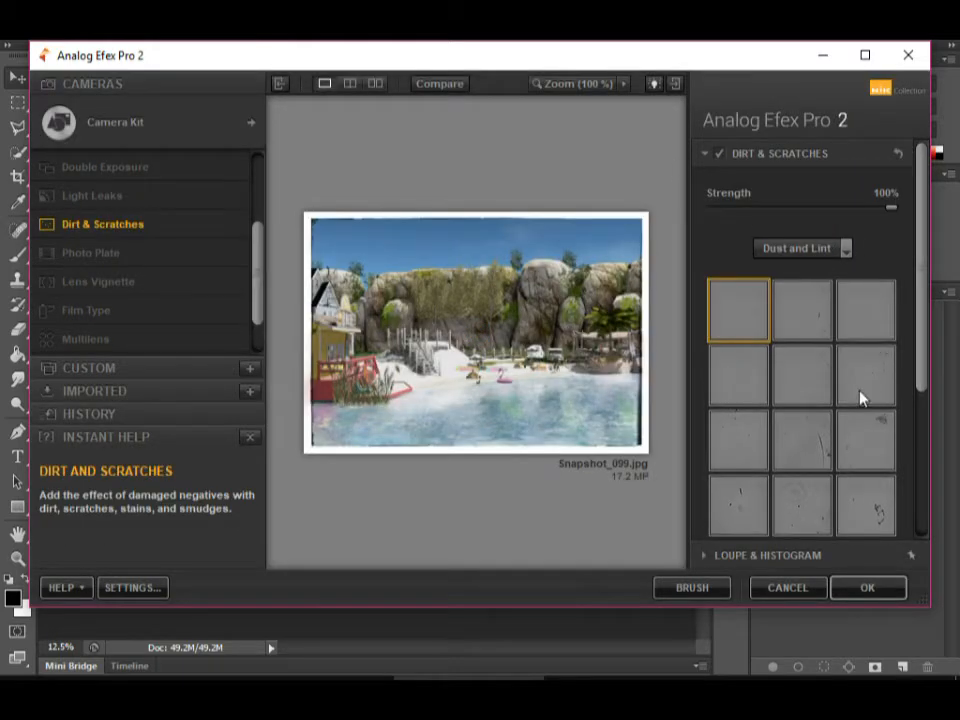
# Try the smudged Dust and Lint texture in the middle of the fifth row and reposition it over the rocks.
pyautogui.scroll(-3, 904, 289)
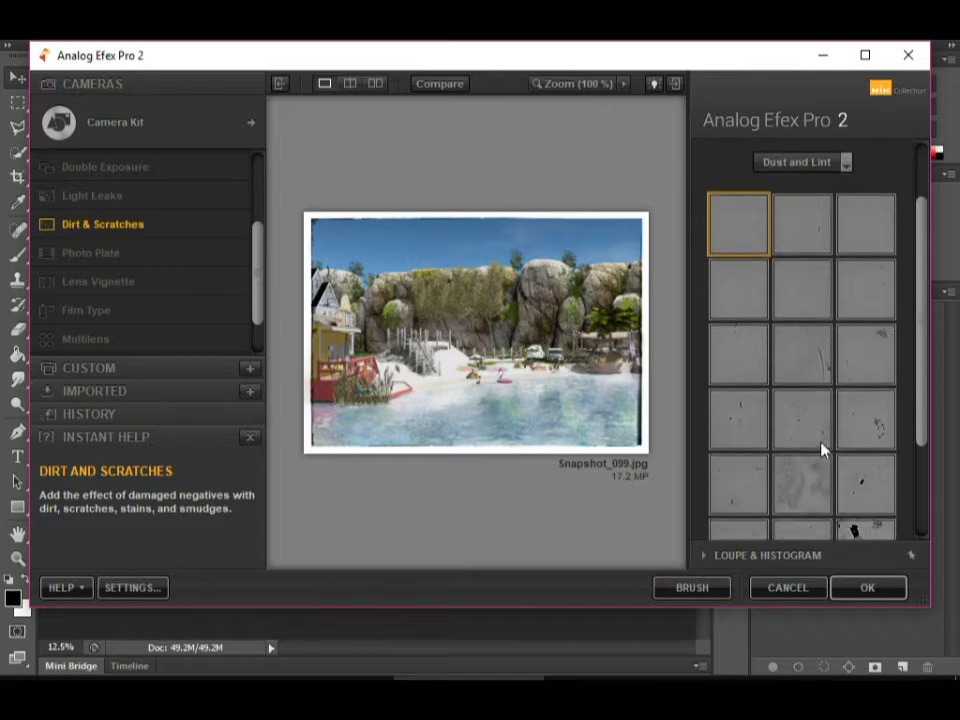
pyautogui.click(810, 480)
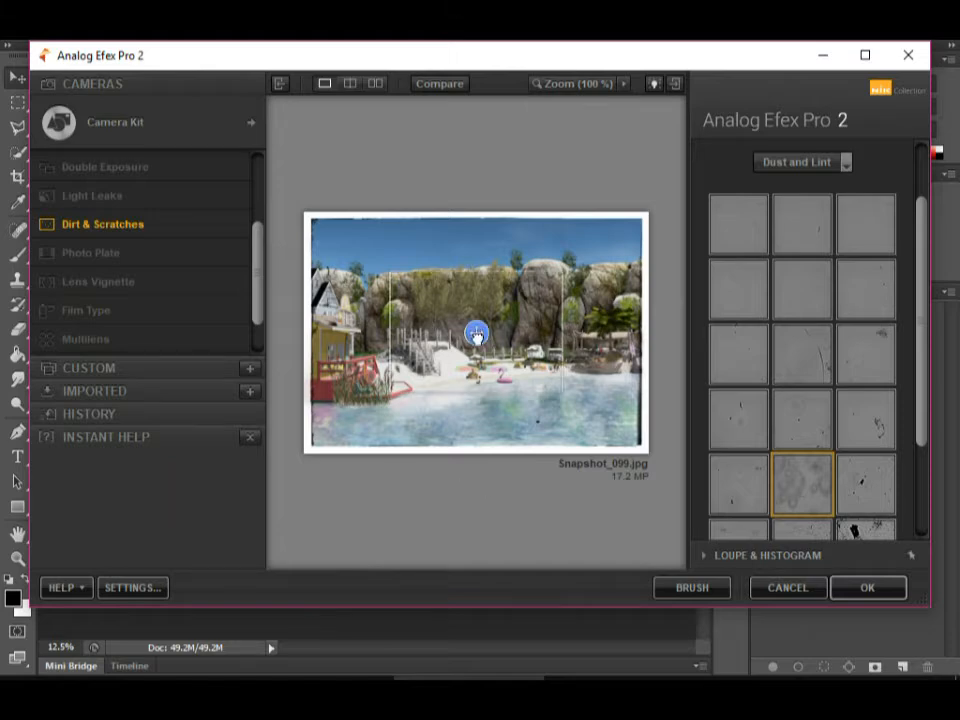
pyautogui.moveTo(538, 288)
pyautogui.mouseDown()
pyautogui.moveTo(571, 275)
pyautogui.moveTo(513, 273)
pyautogui.moveTo(477, 249)
pyautogui.moveTo(452, 272)
pyautogui.moveTo(456, 333)
pyautogui.moveTo(556, 340)
pyautogui.moveTo(584, 272)
pyautogui.moveTo(461, 261)
pyautogui.moveTo(561, 264)
pyautogui.moveTo(538, 265)
pyautogui.mouseUp()
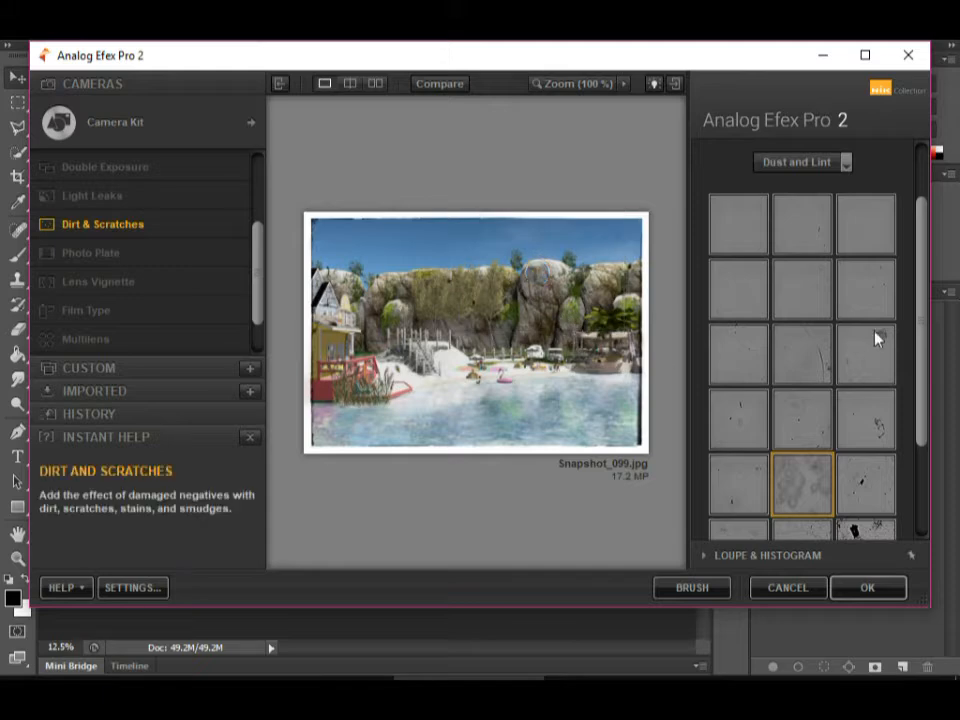
# Try the heavily splattered Dust and Lint texture and the first texture in the last row, moving the latter's placement point down.
pyautogui.scroll(-3, 853, 415)
pyautogui.click(869, 440)
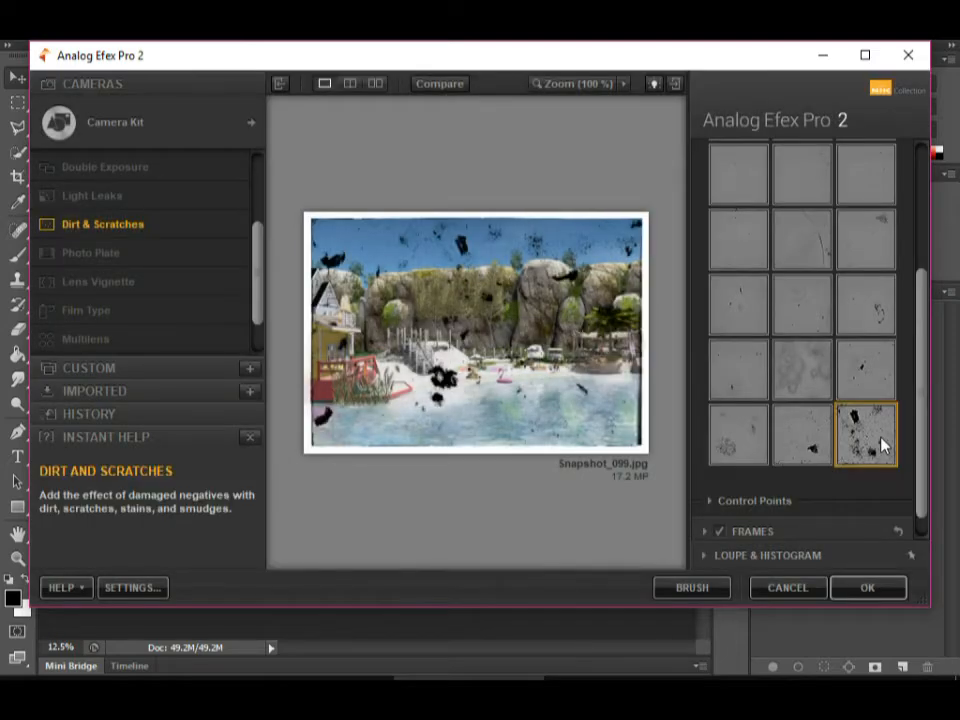
pyautogui.click(736, 447)
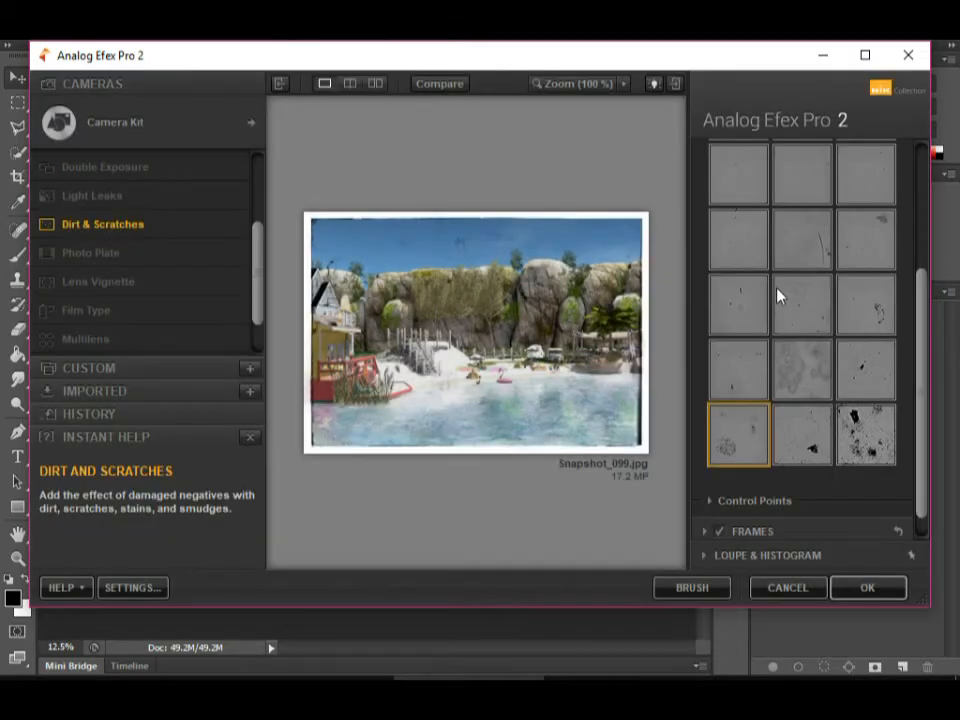
pyautogui.moveTo(540, 272); pyautogui.dragTo(546, 319)
# Try and reposition the scratched texture in the third row, and replace it with the middle texture in the fourth row.
pyautogui.click(795, 237)
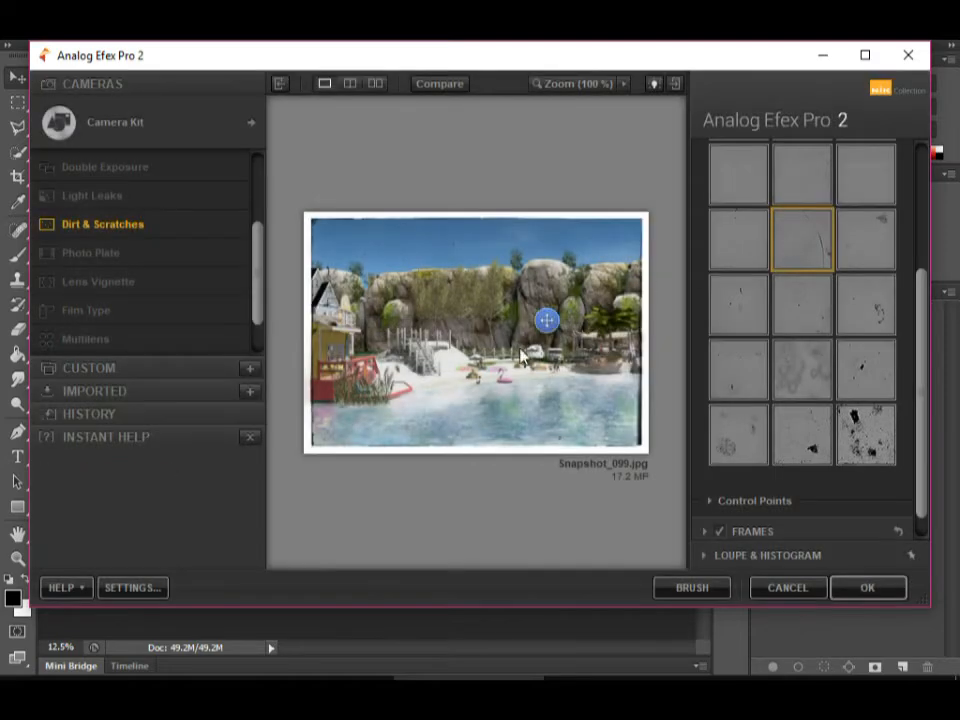
pyautogui.moveTo(546, 320)
pyautogui.mouseDown()
pyautogui.moveTo(465, 291)
pyautogui.moveTo(564, 298)
pyautogui.moveTo(561, 270)
pyautogui.moveTo(555, 324)
pyautogui.moveTo(558, 313)
pyautogui.mouseUp()
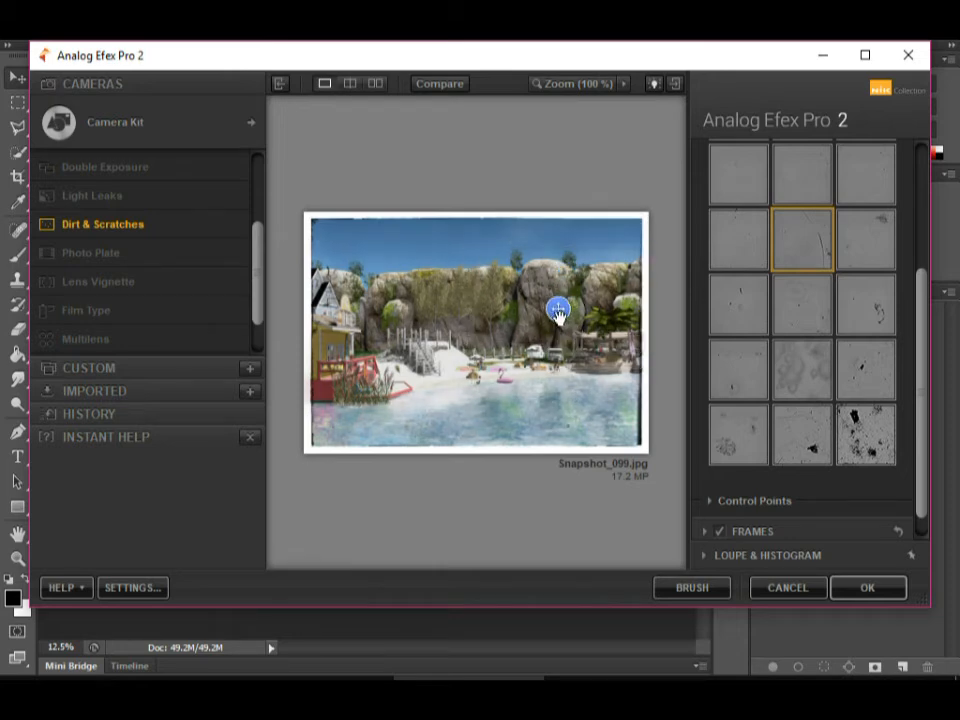
pyautogui.moveTo(923, 315)
pyautogui.mouseDown()
pyautogui.moveTo(922, 268)
pyautogui.moveTo(926, 311)
pyautogui.mouseUp()
pyautogui.click(795, 334)
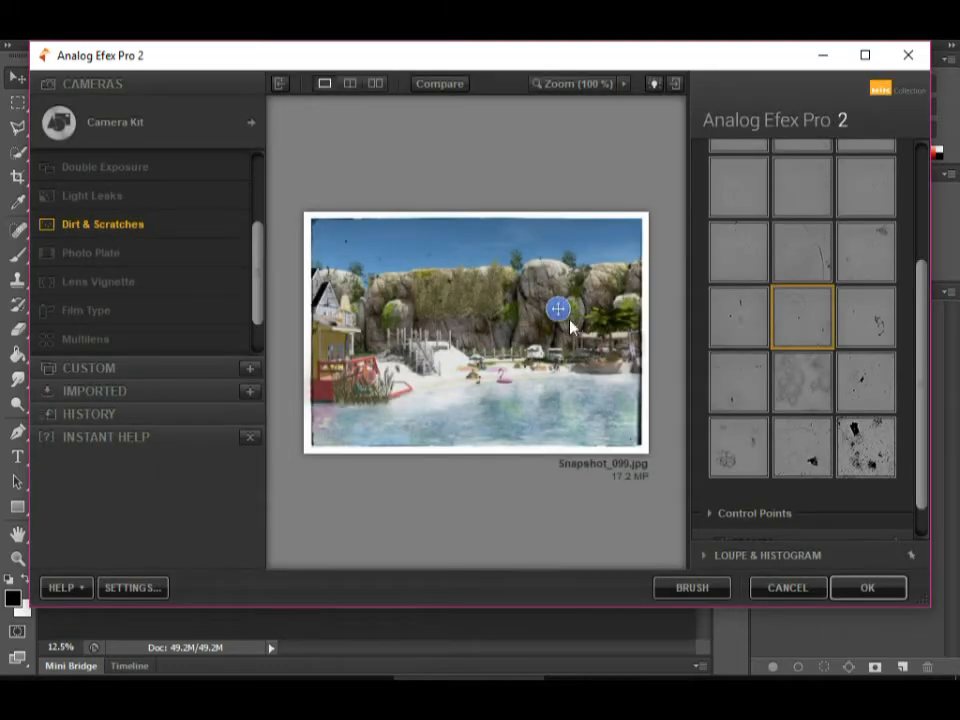
# Move the Dust and Lint texture's placement point down to the shoreline, and switch the texture set to Scratches.
pyautogui.moveTo(557, 311); pyautogui.dragTo(553, 360)
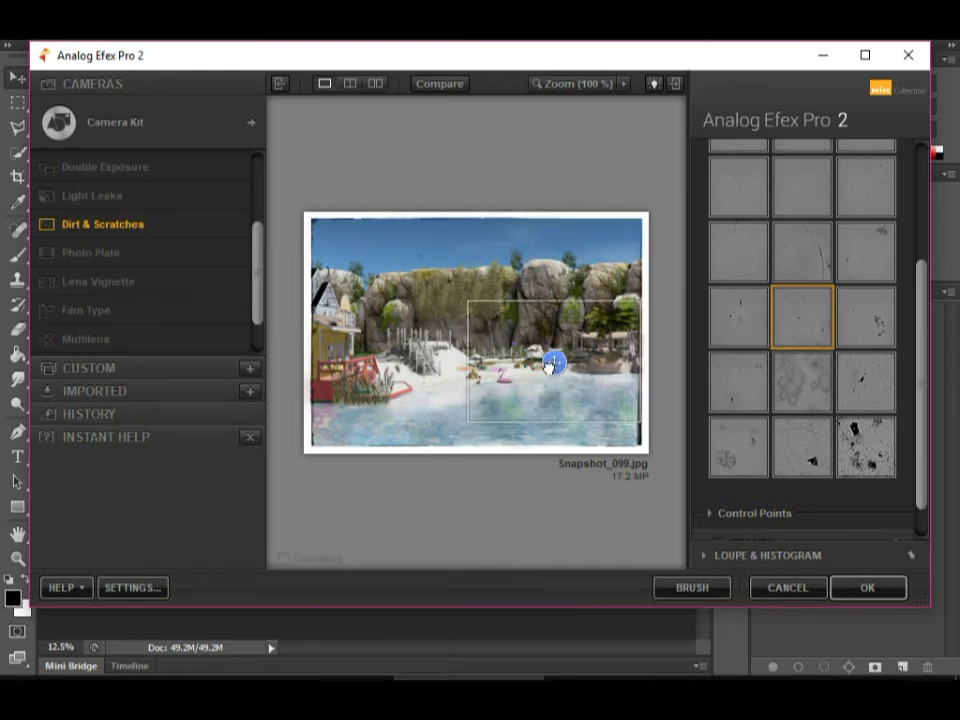
pyautogui.scroll(3, 925, 338)
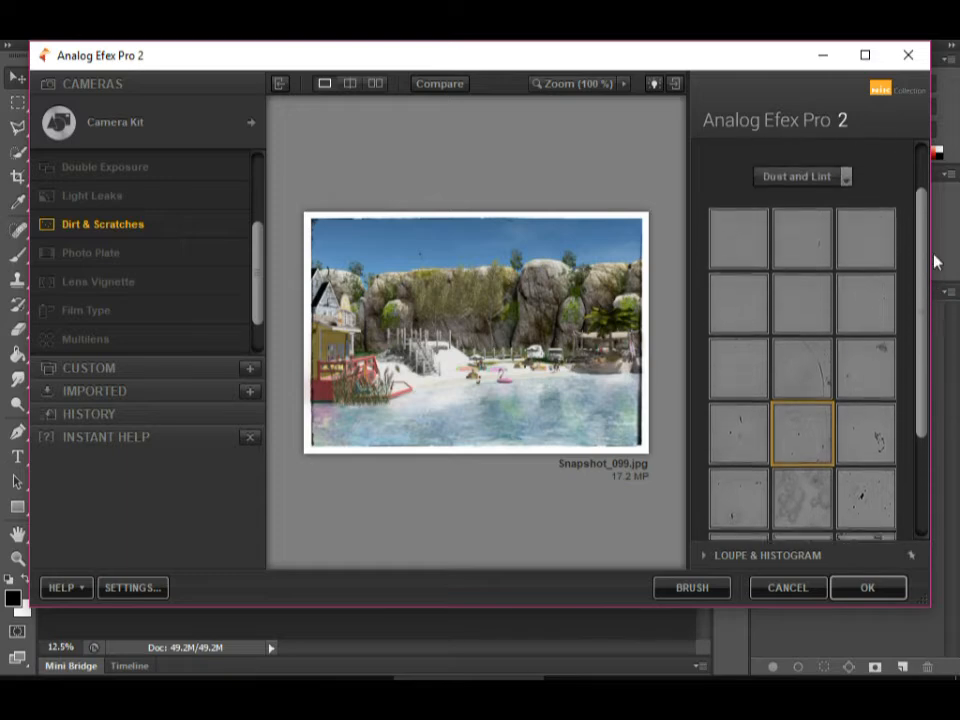
pyautogui.click(843, 197)
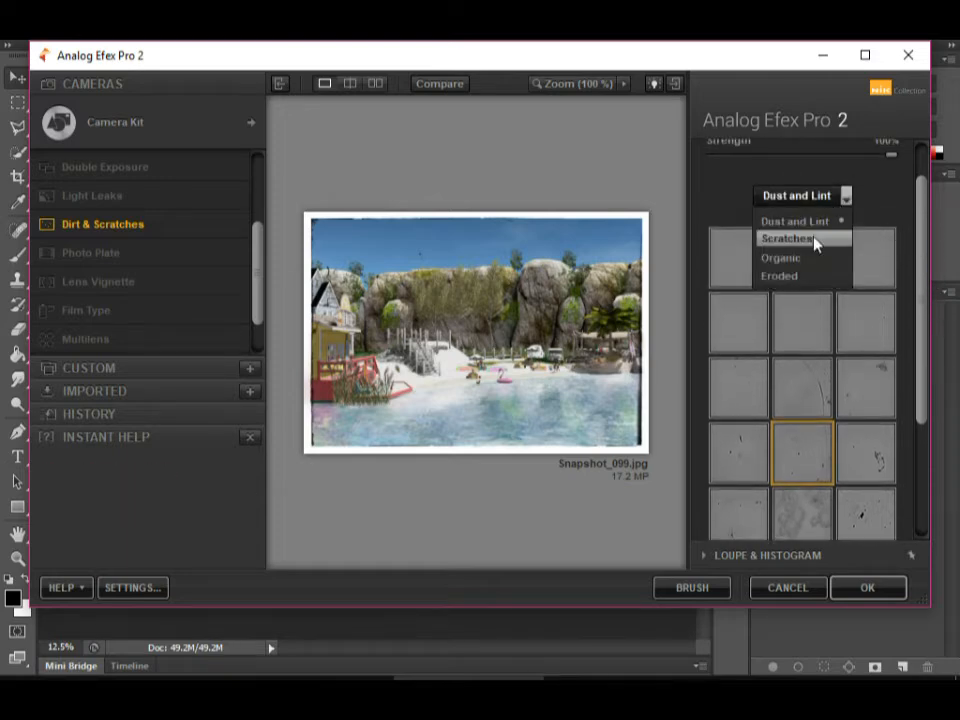
pyautogui.click(815, 241)
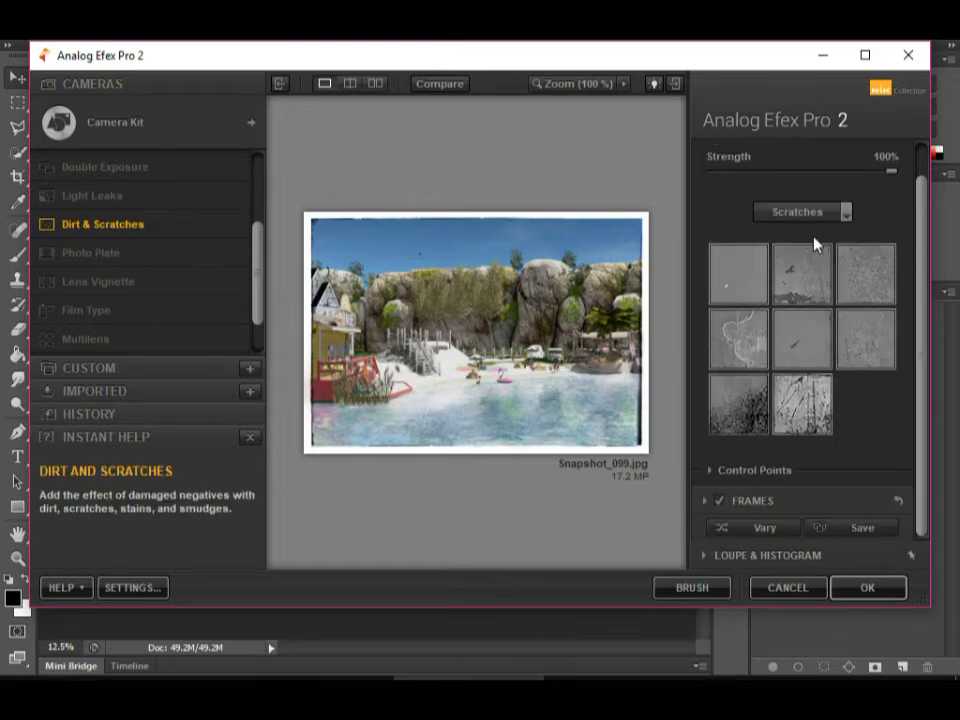
# Try the last Scratches texture at -93% strength, and replace it with the first texture in the second row at 45% strength.
pyautogui.click(810, 388)
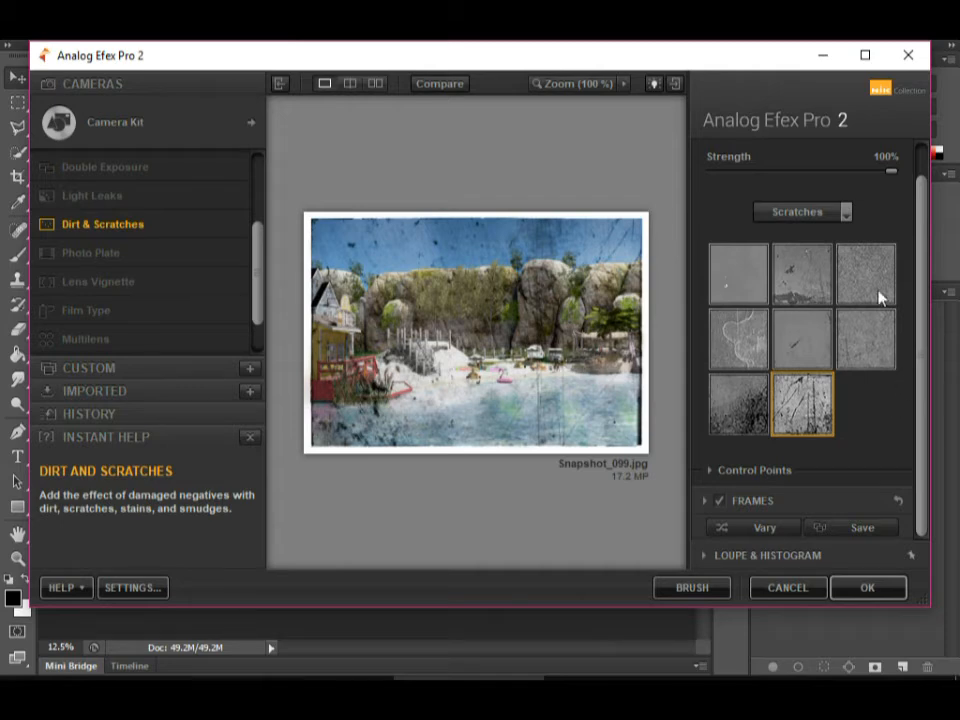
pyautogui.moveTo(889, 175); pyautogui.dragTo(711, 178)
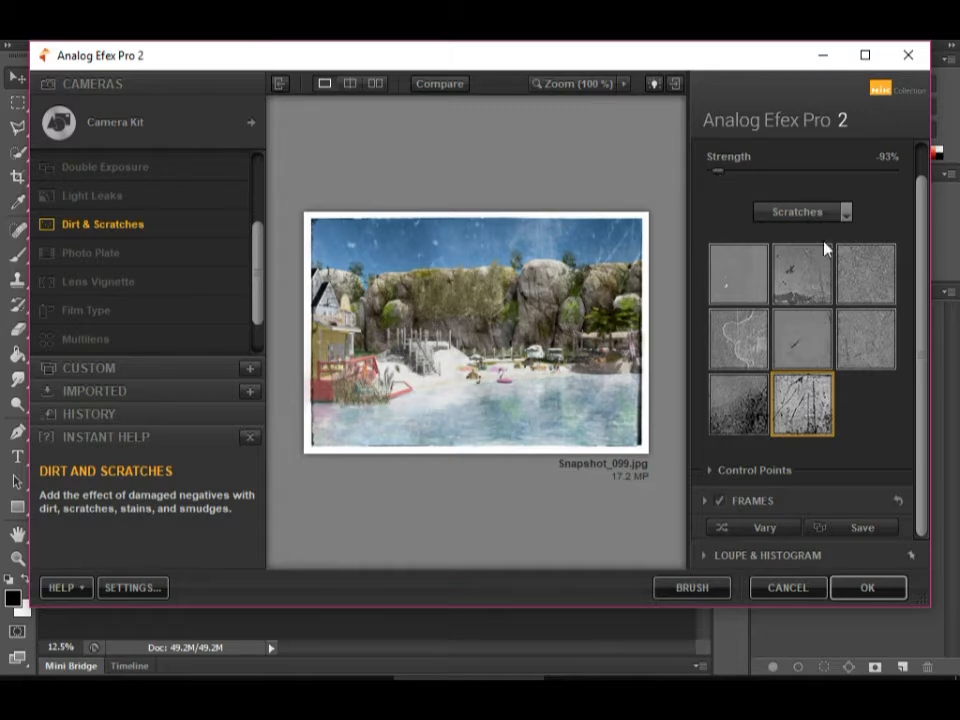
pyautogui.click(745, 352)
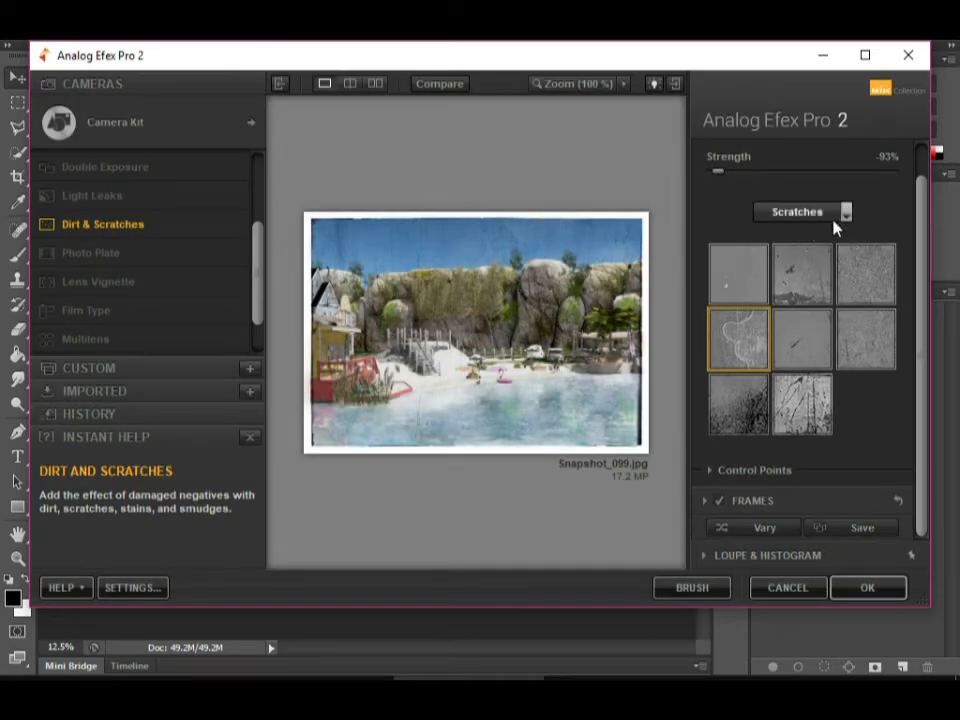
pyautogui.moveTo(724, 174); pyautogui.dragTo(848, 192)
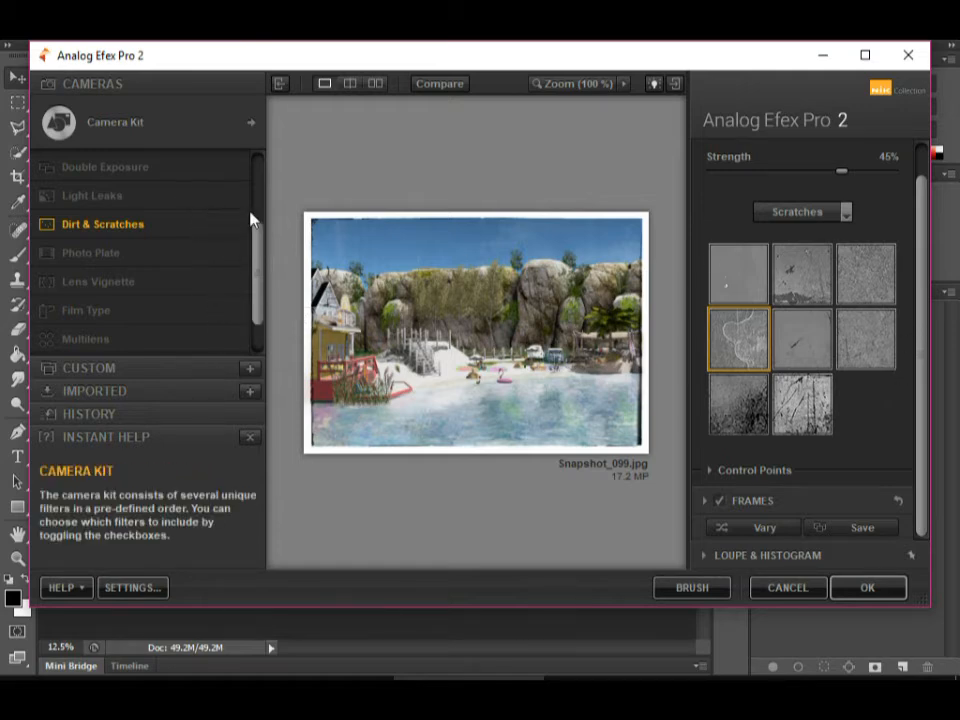
# Add the Multilens filter to try its three-column layout, and switch the filter off again with its settings collapsed.
pyautogui.moveTo(259, 255); pyautogui.dragTo(259, 289)
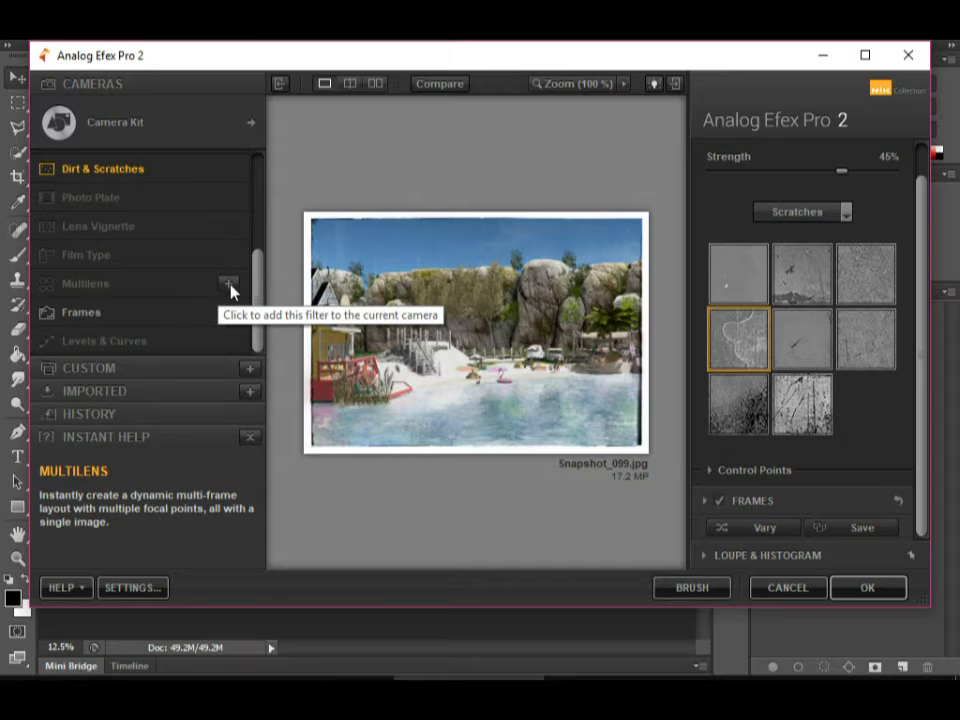
pyautogui.click(231, 290)
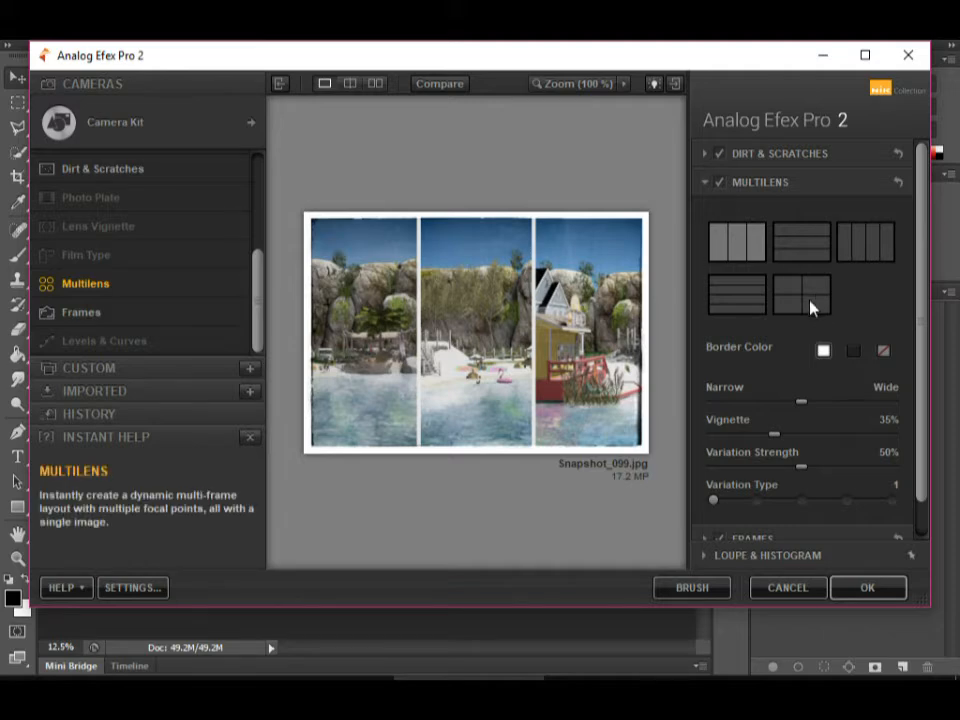
pyautogui.scroll(-1, 769, 289)
pyautogui.scroll(1, 762, 250)
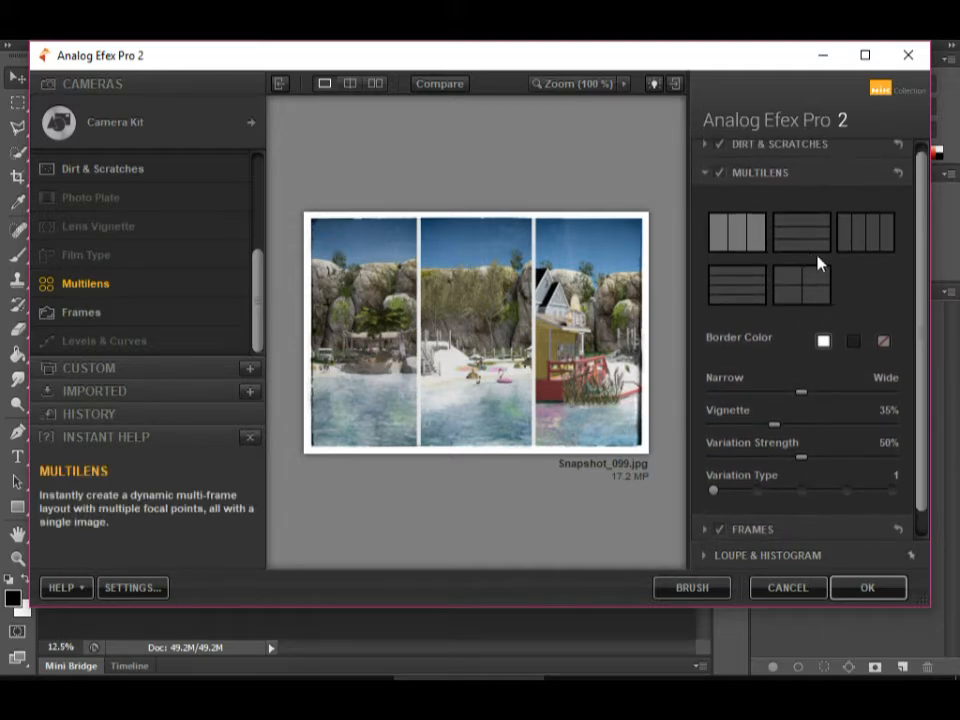
pyautogui.click(719, 173)
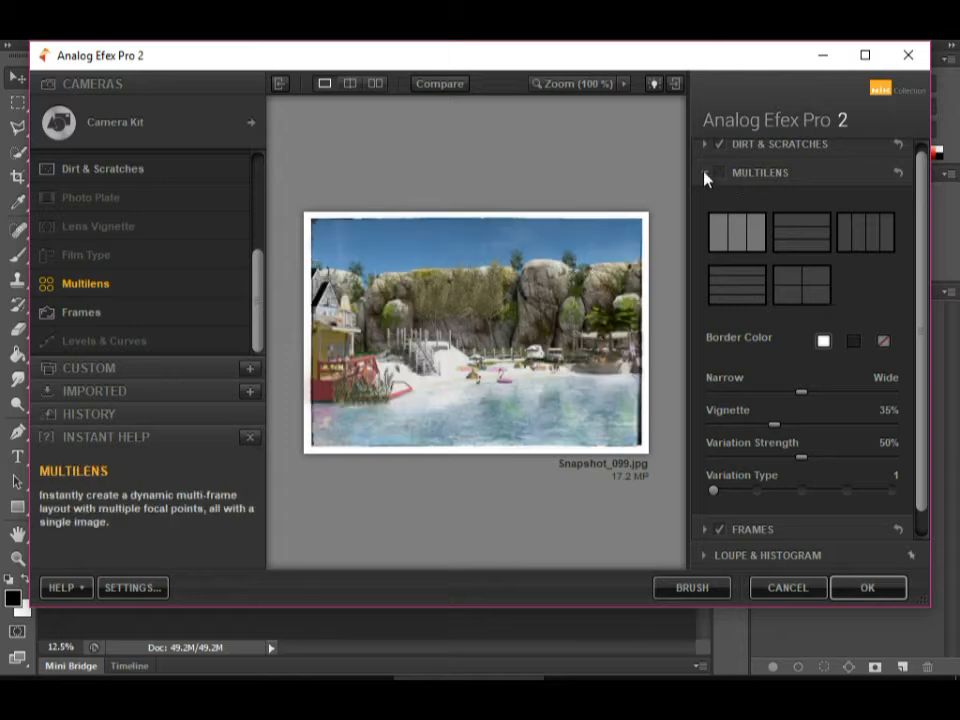
pyautogui.click(704, 174)
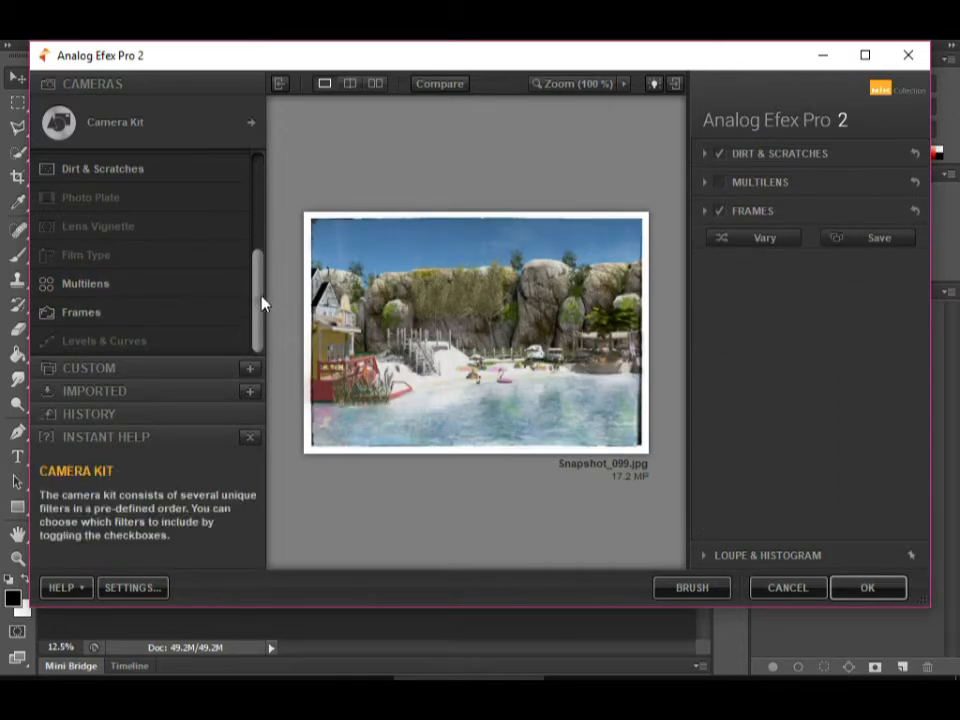
# Add the Photo Plate filter to the current camera and try the last Streaked texture in the third row.
pyautogui.moveTo(260, 299); pyautogui.dragTo(257, 266)
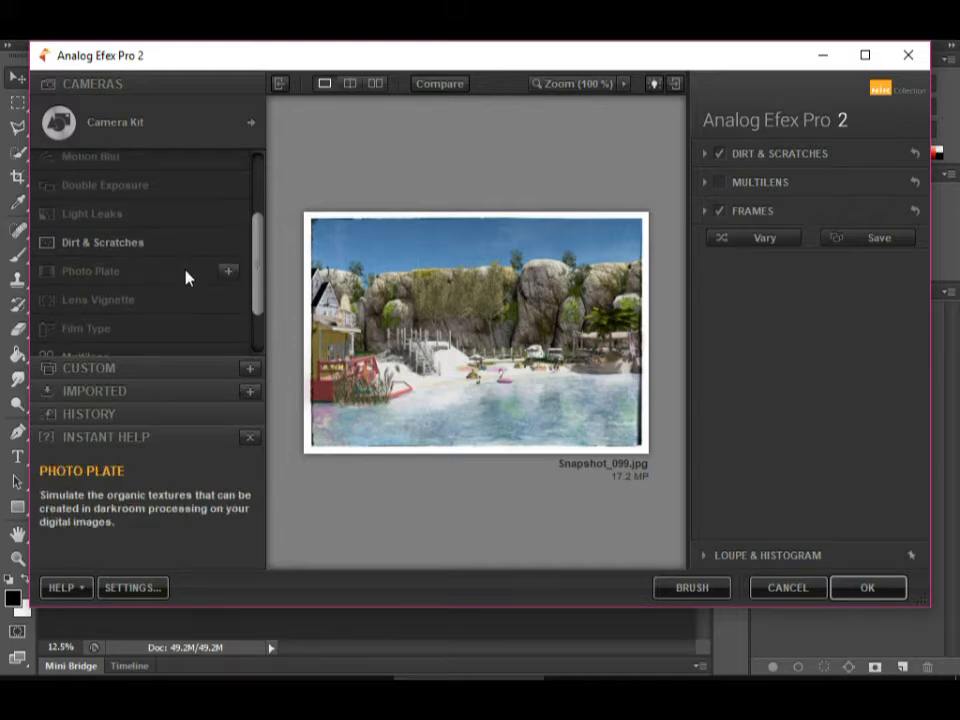
pyautogui.click(211, 278)
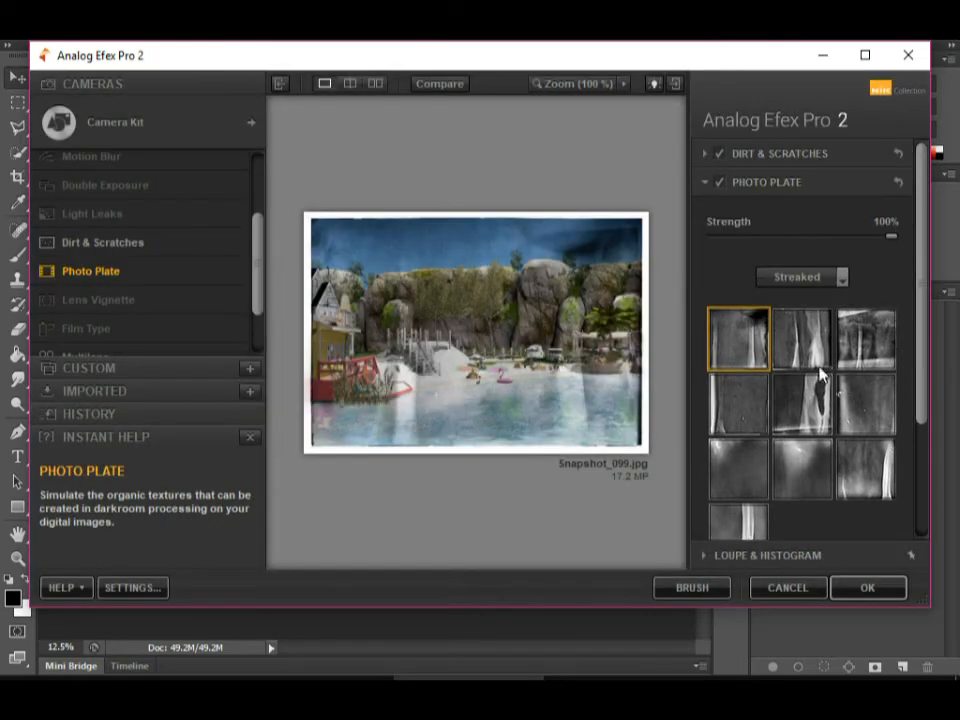
pyautogui.click(882, 486)
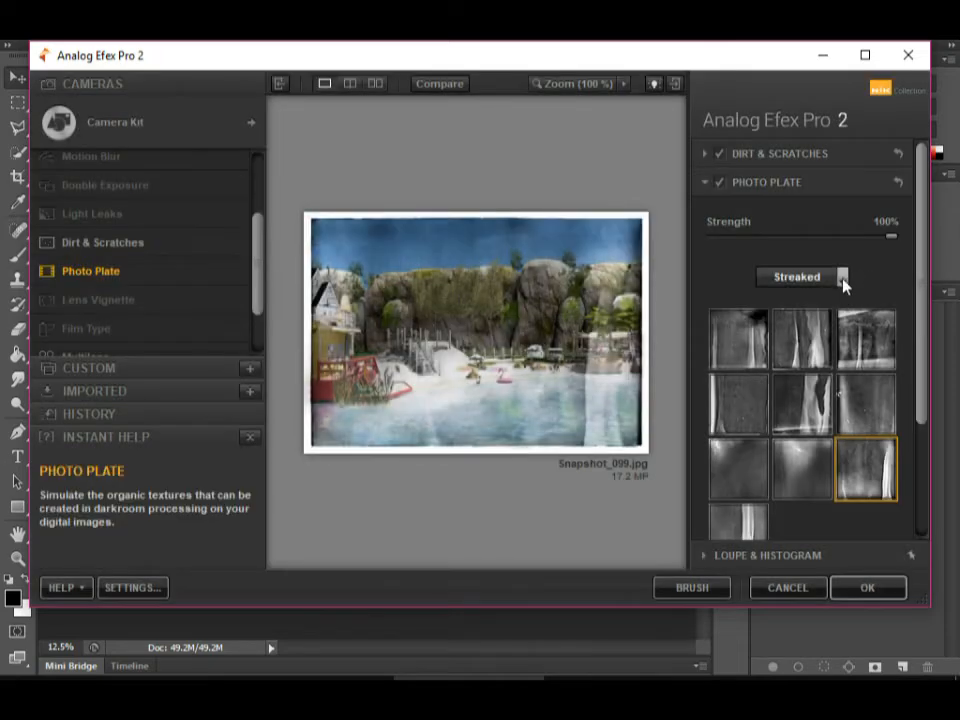
# Change the Photo Plate texture set to Corroded, choose its first texture, and set the strength to -48%.
pyautogui.click(843, 279)
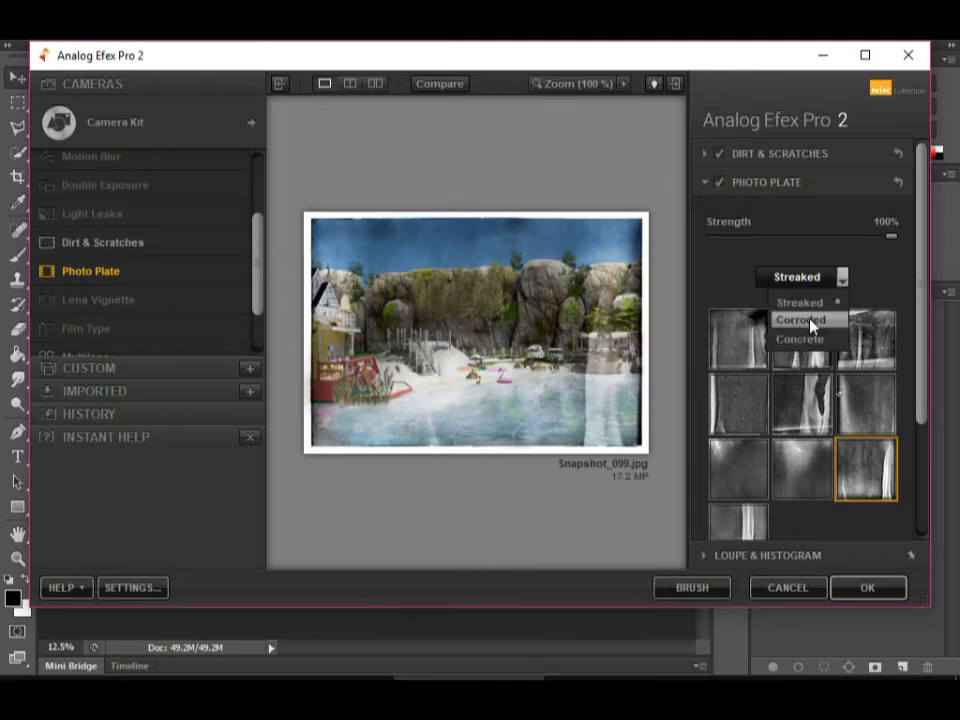
pyautogui.click(800, 319)
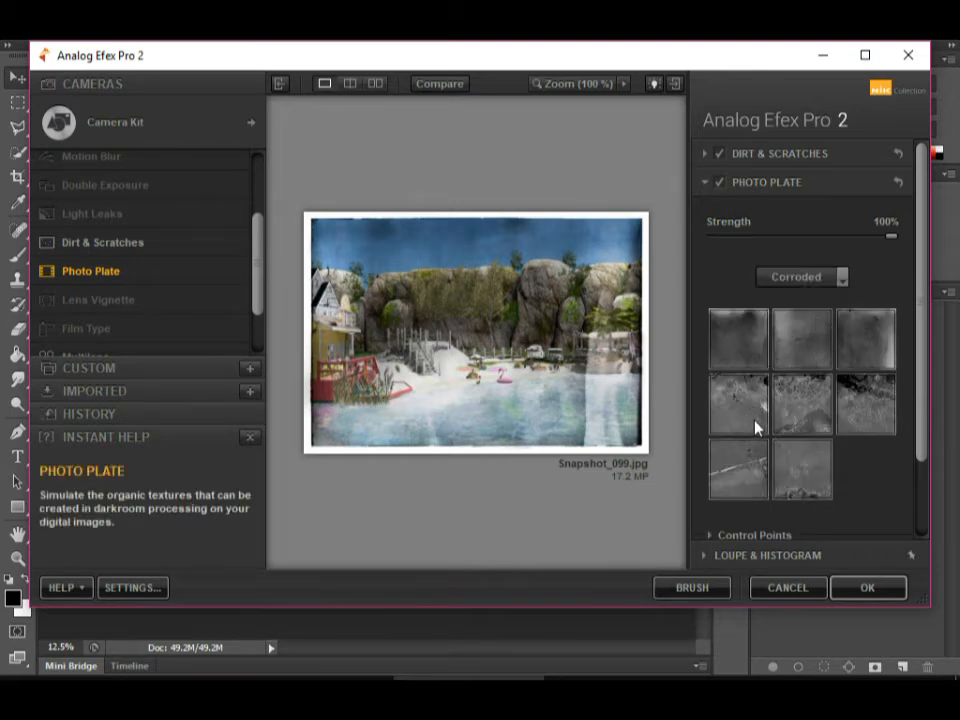
pyautogui.click(739, 339)
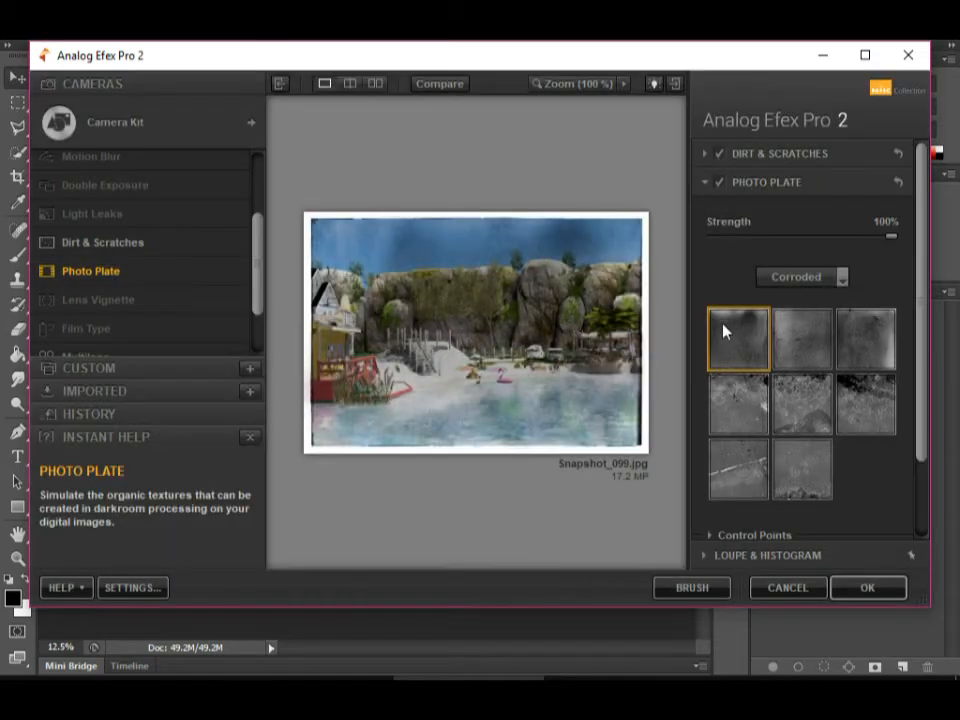
pyautogui.moveTo(843, 242); pyautogui.dragTo(759, 244)
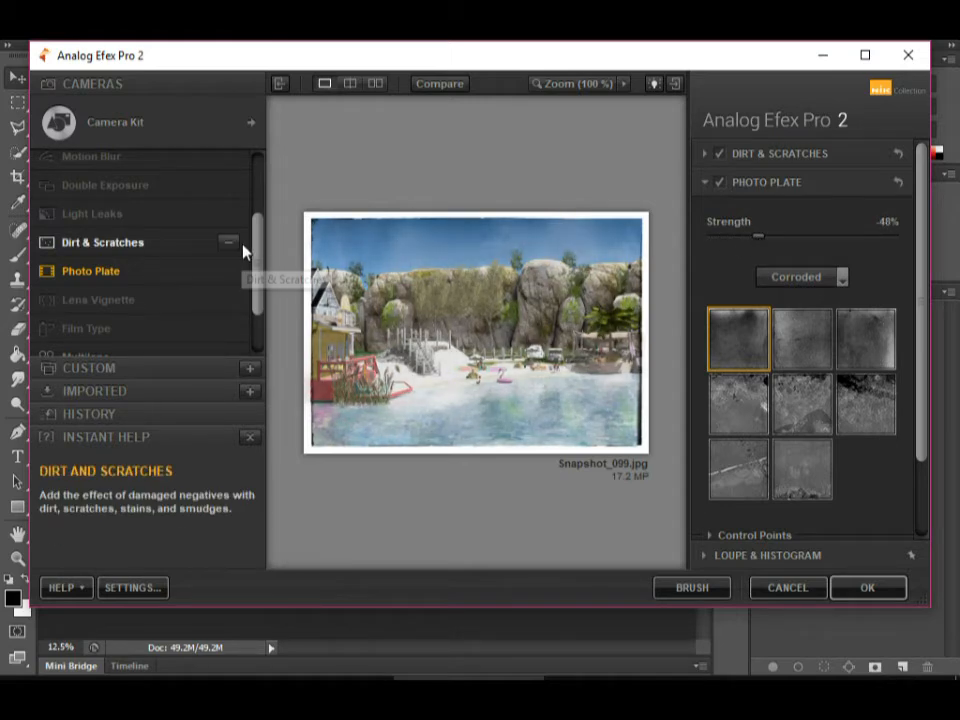
# Look through the remaining camera filters and apply the finished effect to the photo, returning to Photoshop.
pyautogui.moveTo(257, 253); pyautogui.dragTo(267, 180)
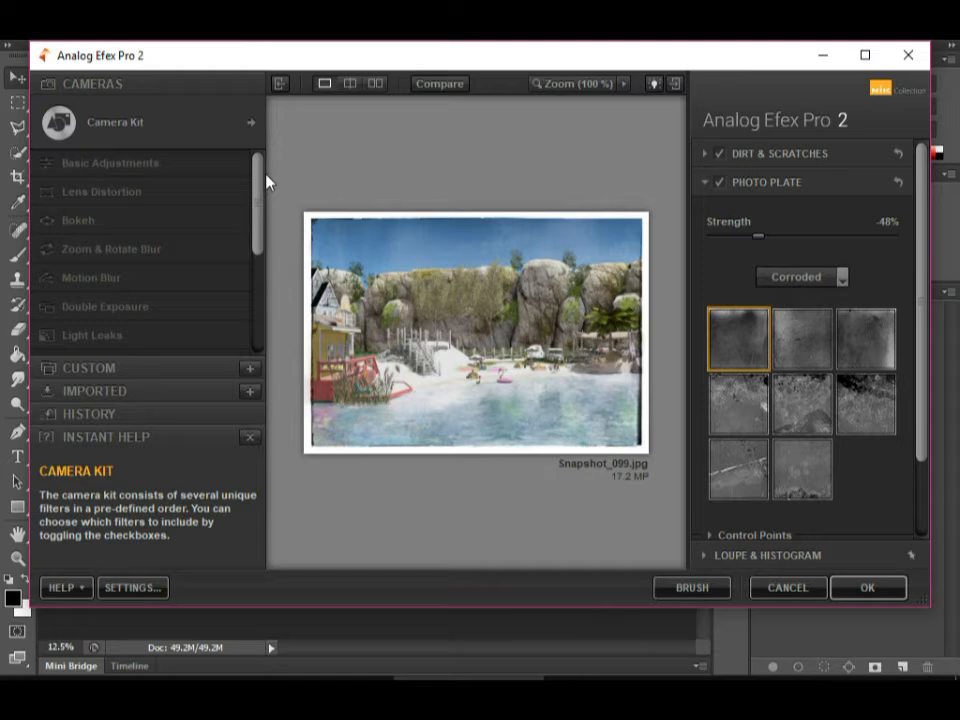
pyautogui.moveTo(267, 180); pyautogui.dragTo(257, 307)
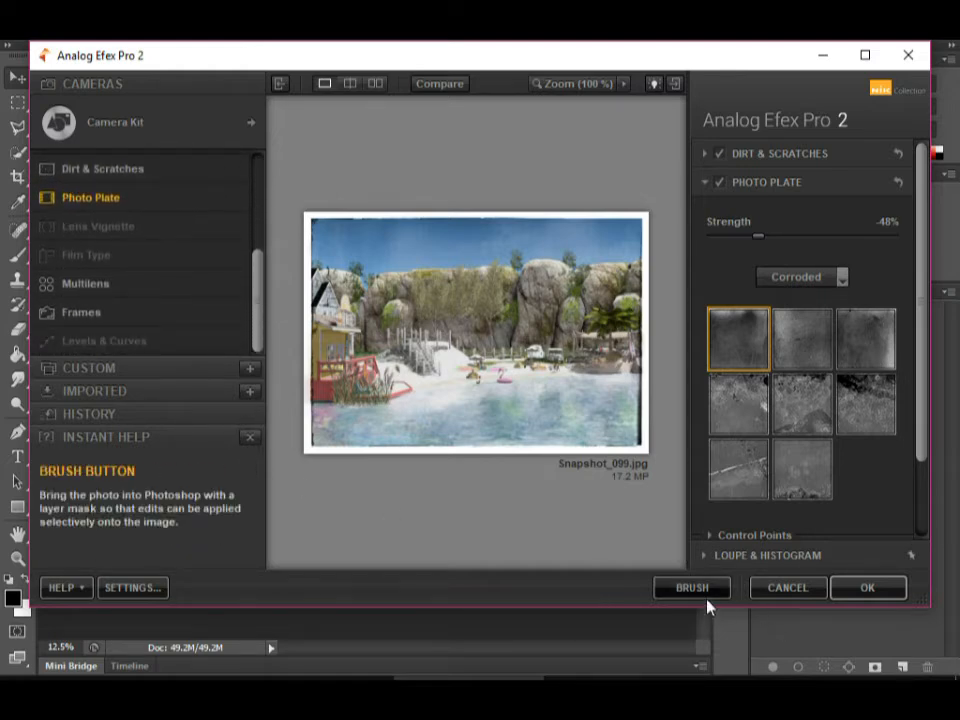
pyautogui.click(866, 589)
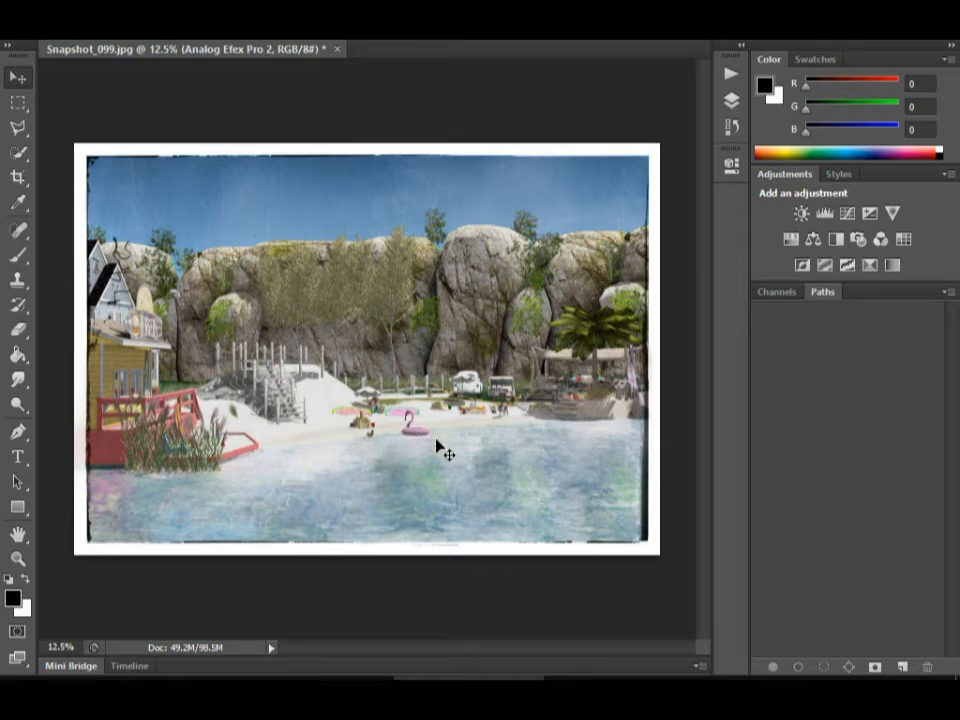
# Select the Background layer and toggle the Analog Efex Pro 2 layer's visibility to compare the photo before and after.
pyautogui.click(729, 101)
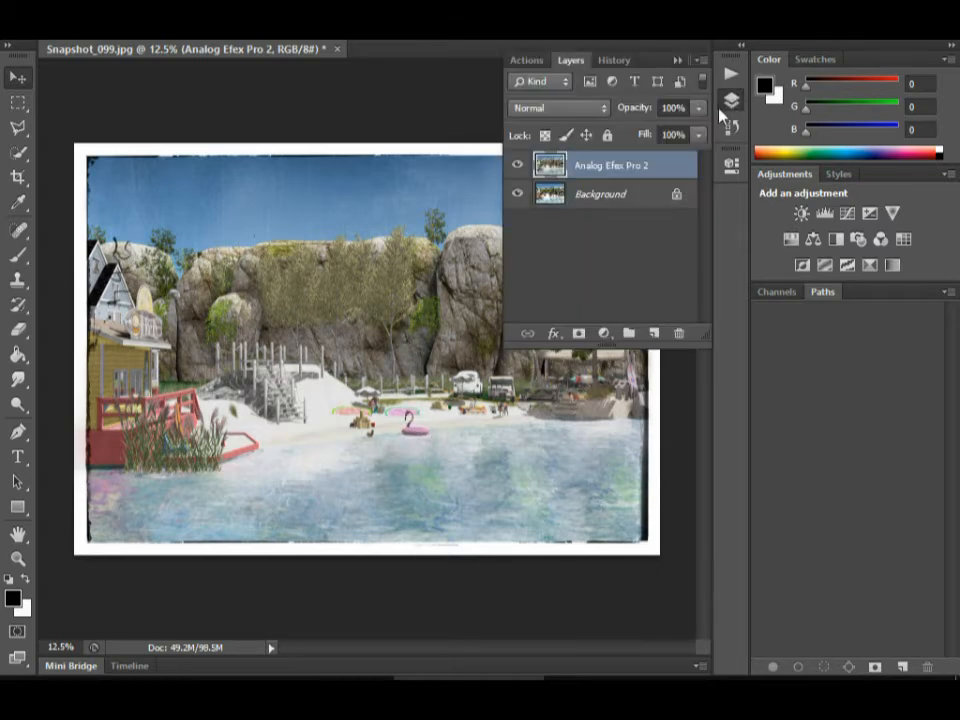
pyautogui.rightClick(623, 198)
pyautogui.click(682, 162)
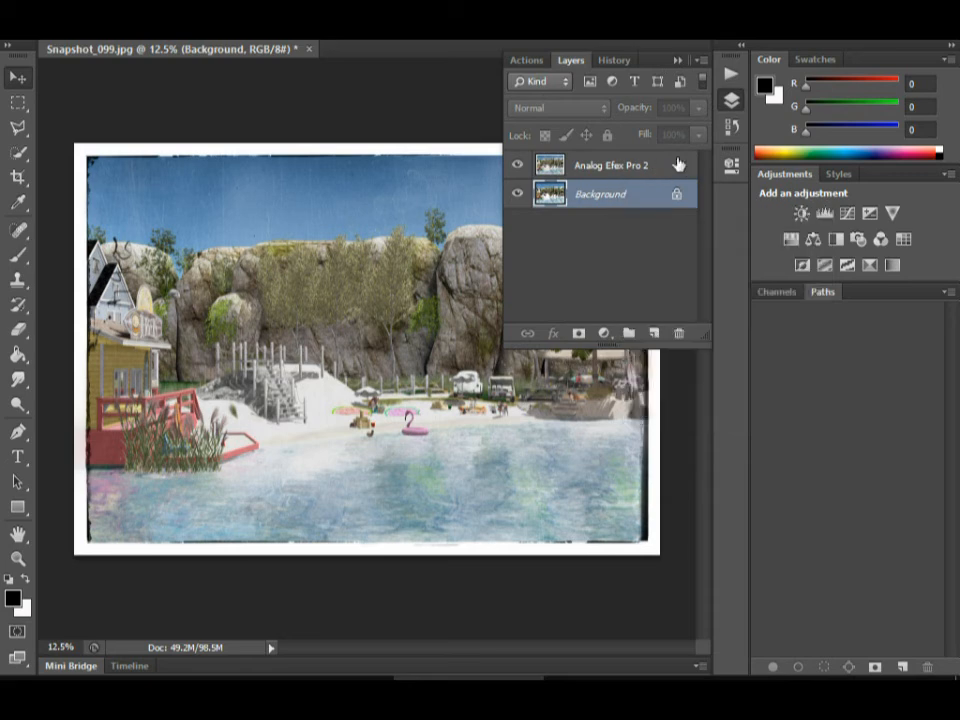
pyautogui.click(518, 167)
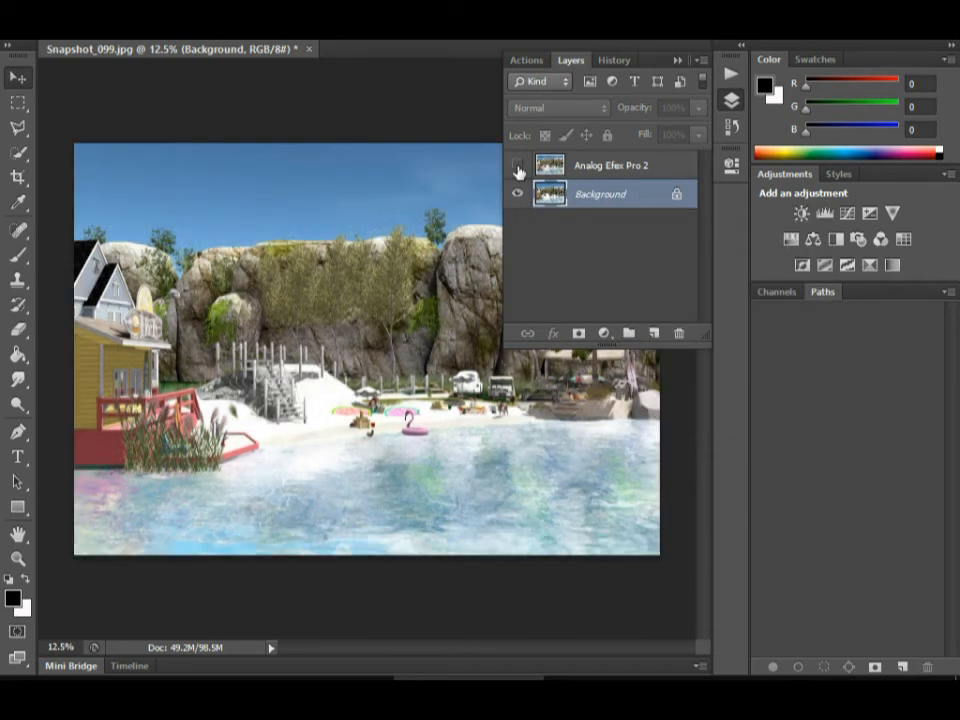
pyautogui.click(518, 167)
pyautogui.click(518, 167)
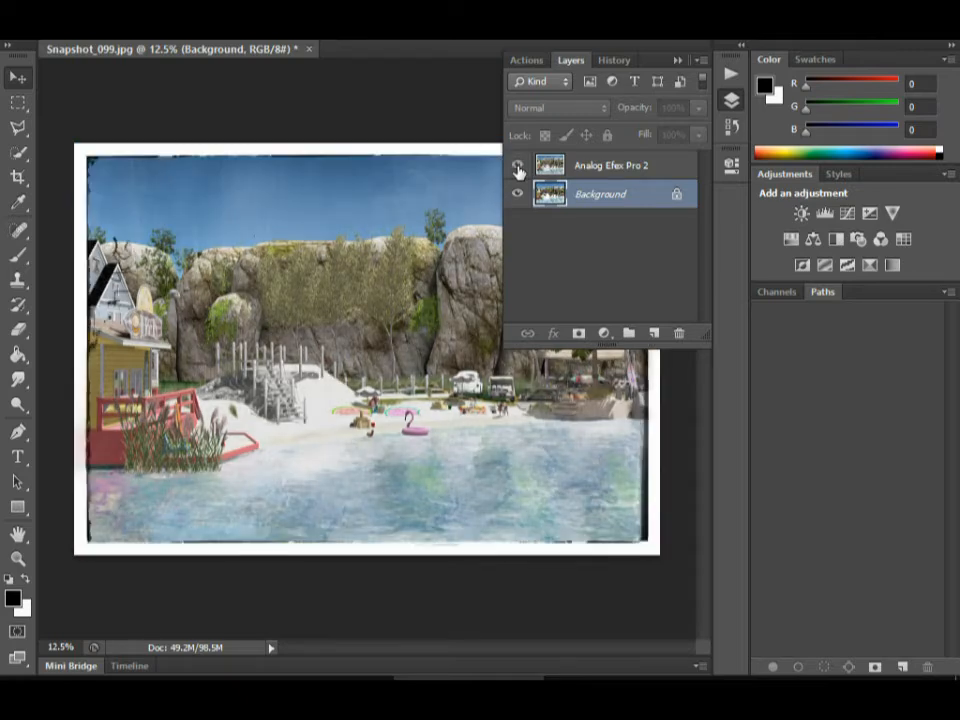
# Flatten the image into a single layer and collapse the layer list.
pyautogui.rightClick(617, 205)
pyautogui.click(672, 359)
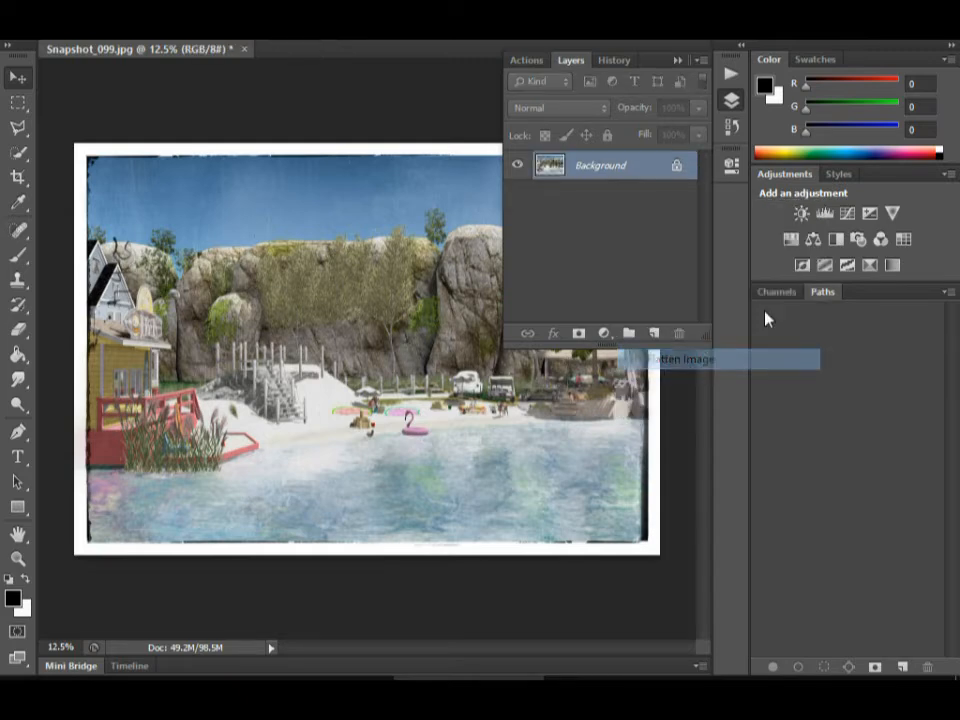
pyautogui.click(677, 60)
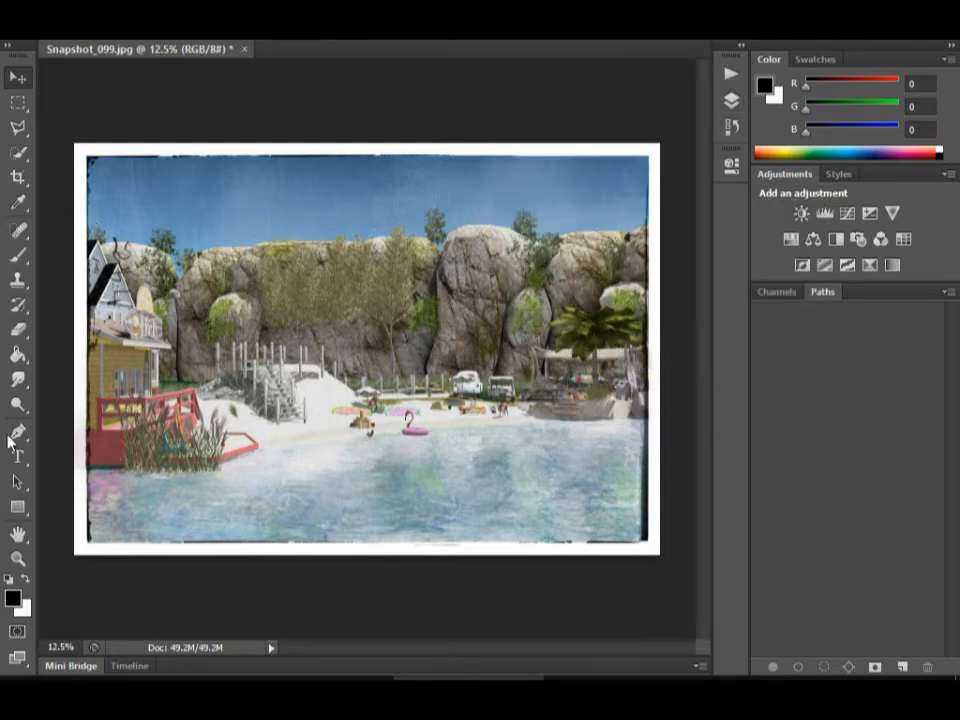
# Start the Type tool, browse the installed fonts and choose Annabelle for the text.
pyautogui.click(18, 456)
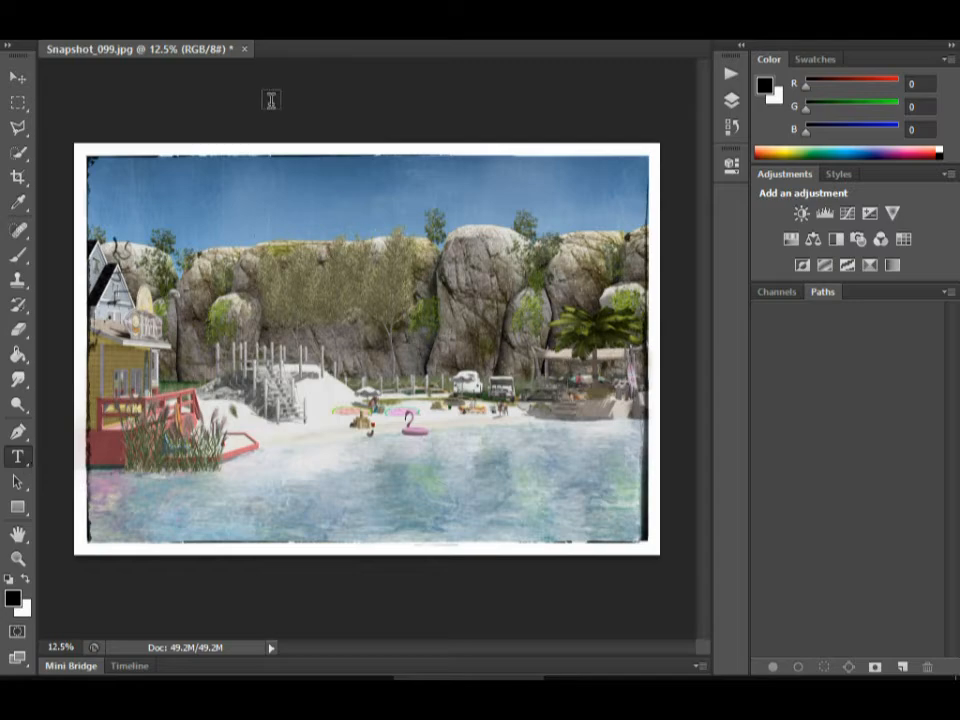
pyautogui.click(222, 34)
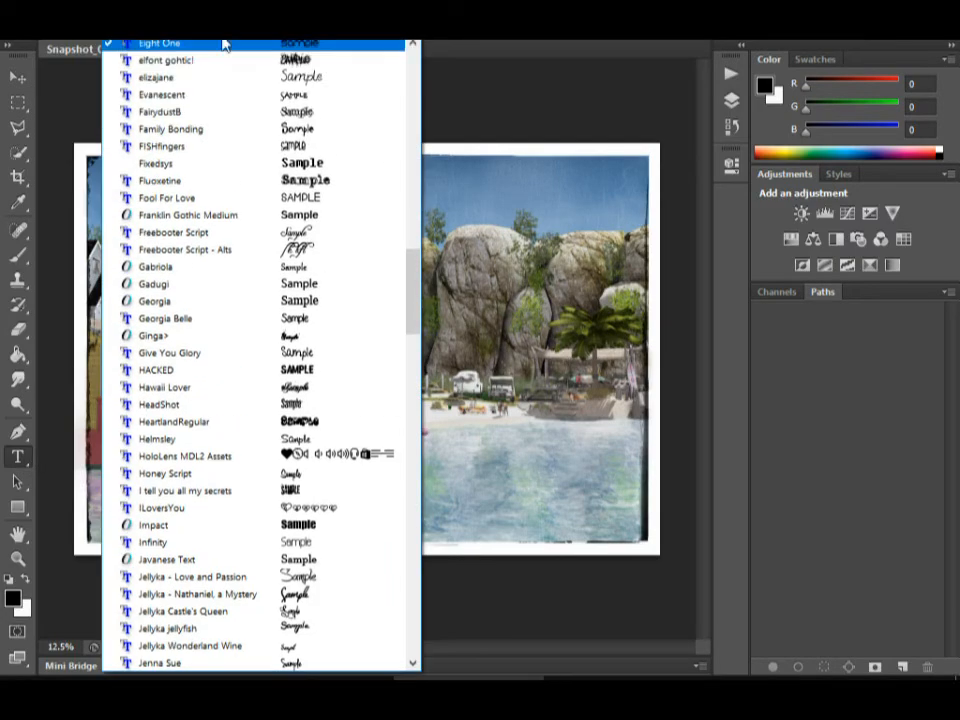
pyautogui.moveTo(415, 296); pyautogui.dragTo(420, 575)
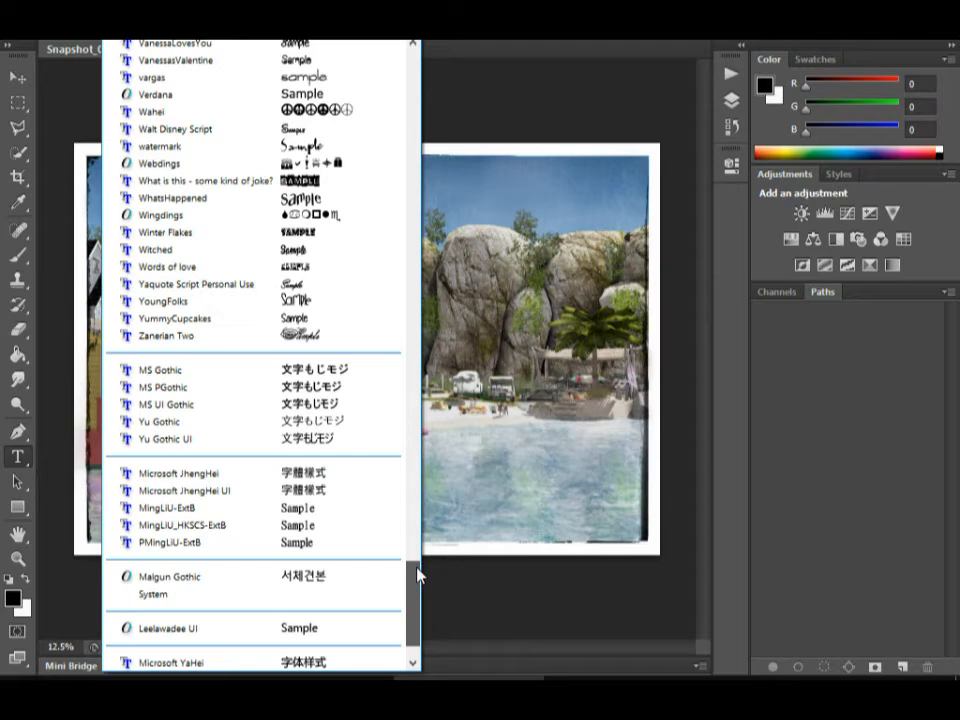
pyautogui.moveTo(418, 575); pyautogui.dragTo(440, 415)
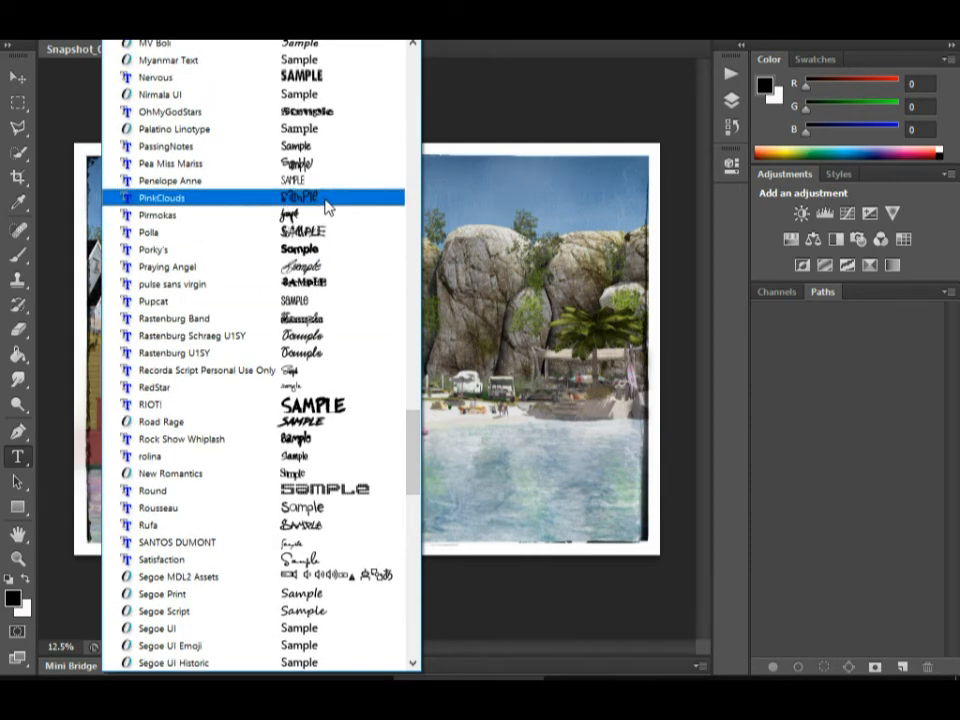
pyautogui.moveTo(415, 470); pyautogui.dragTo(428, 360)
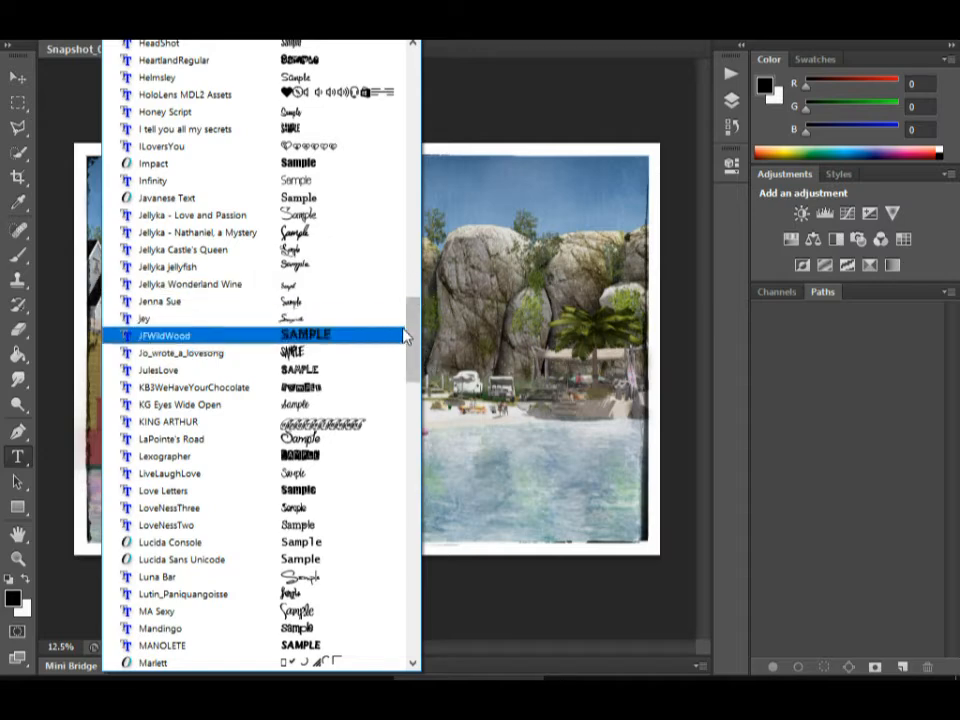
pyautogui.moveTo(412, 325); pyautogui.dragTo(426, 78)
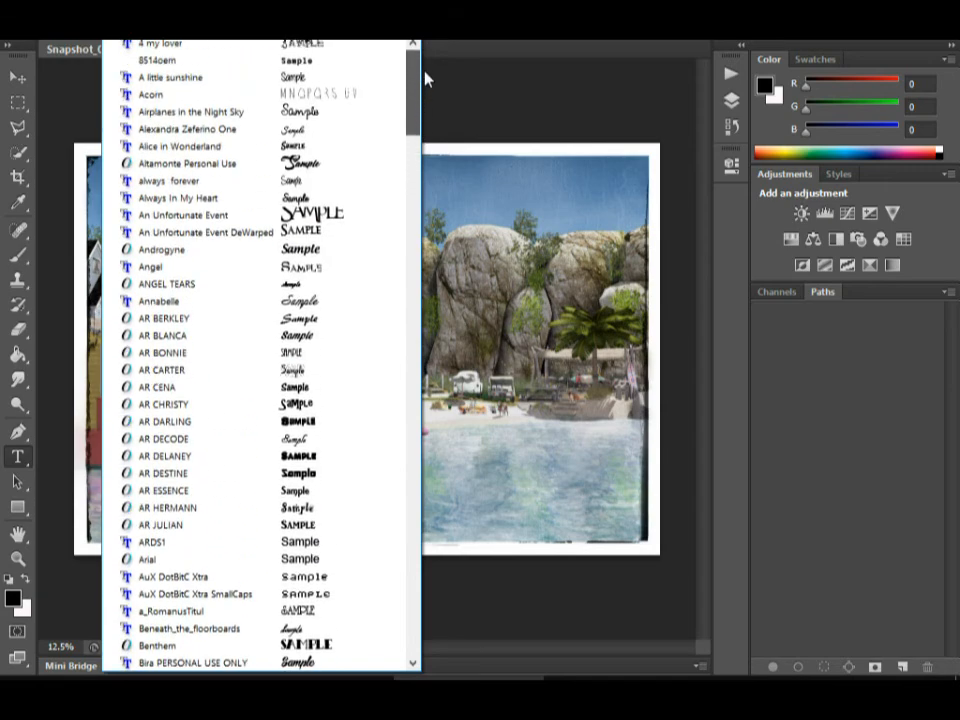
pyautogui.click(307, 304)
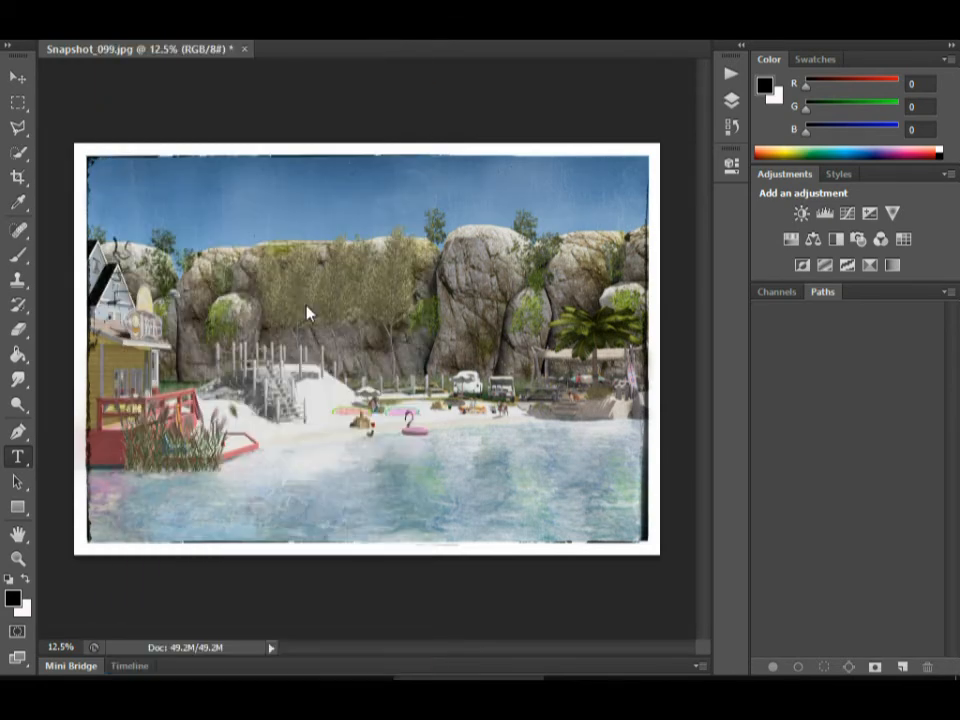
pyautogui.click(142, 32)
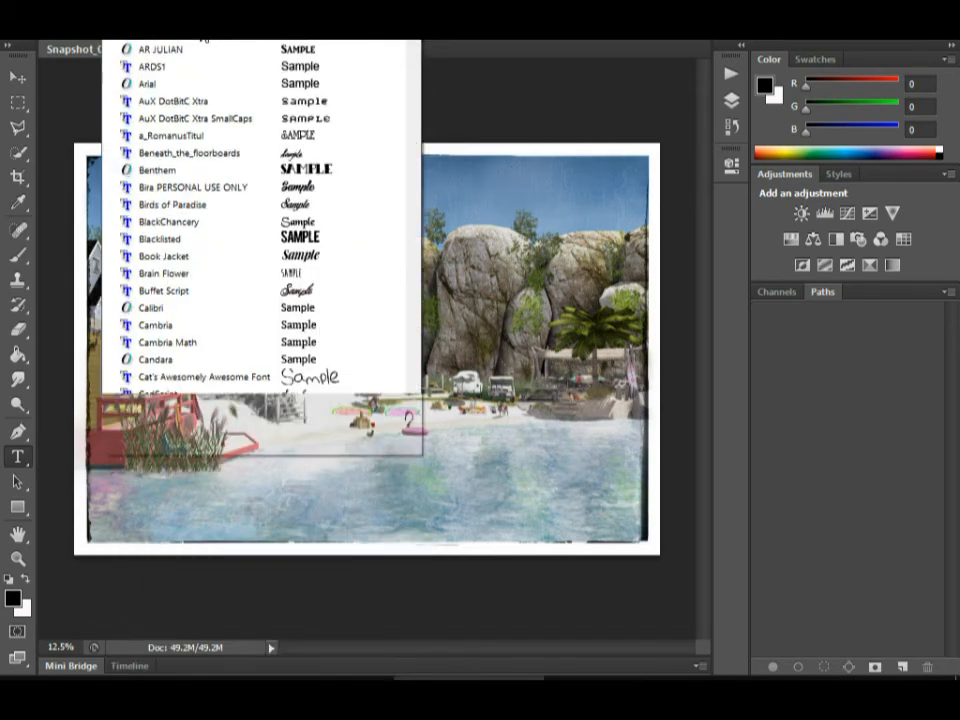
pyautogui.moveTo(414, 111); pyautogui.dragTo(422, 178)
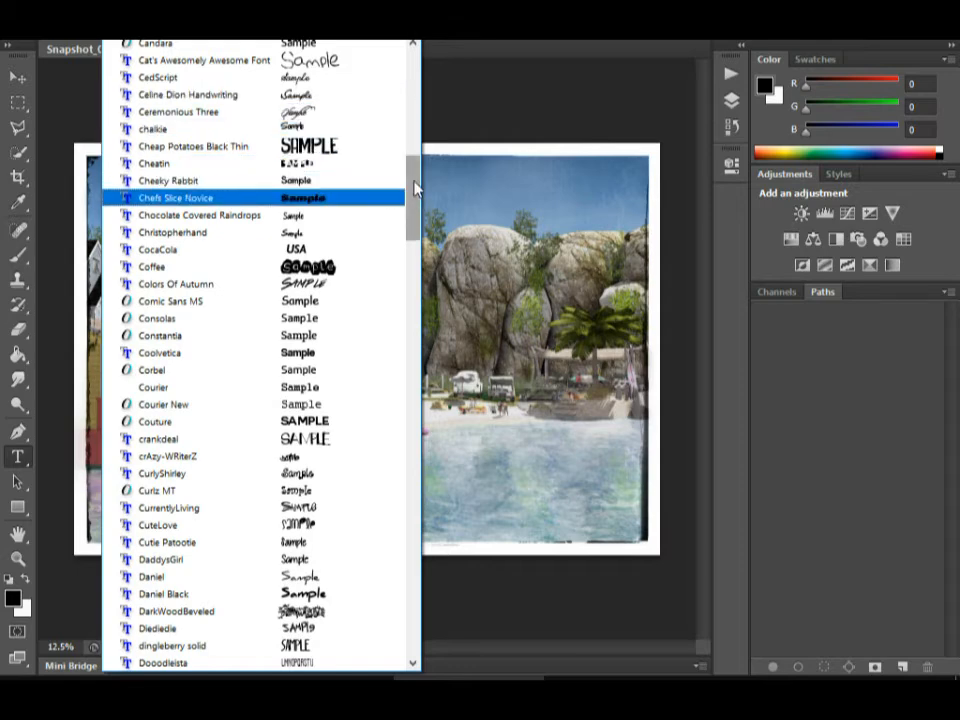
pyautogui.click(540, 522)
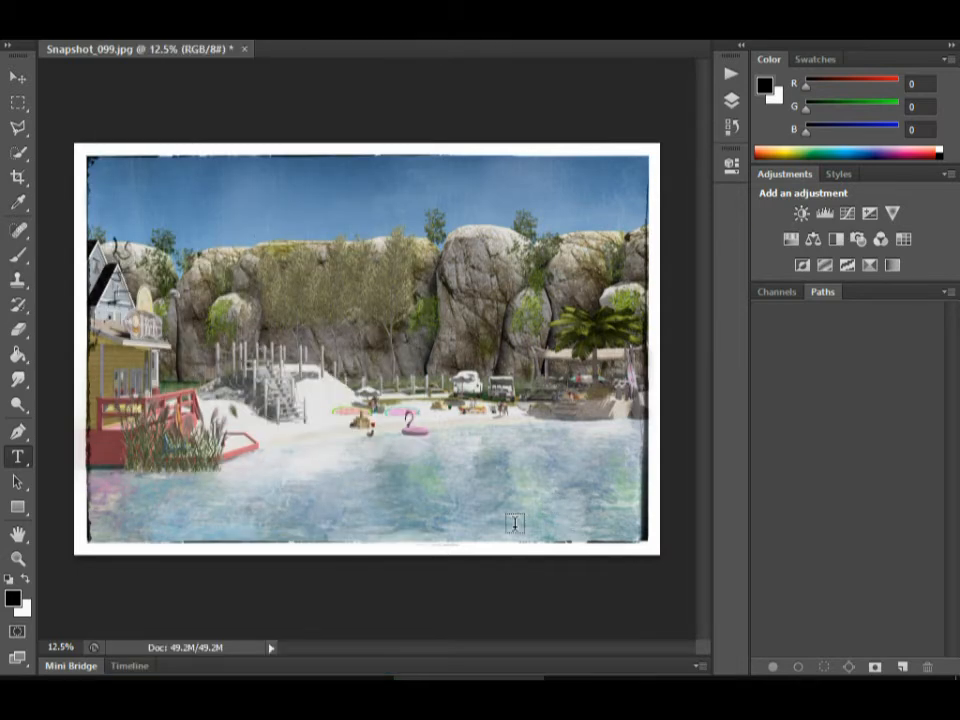
# Add the photographer's signature as a text line over the water near the photo's lower-right corner.
pyautogui.click(512, 527)
pyautogui.write('Call Eld')
# Change the whole signature text's color to white and enlarge its font size.
pyautogui.hotkey('ctrl', 'a')
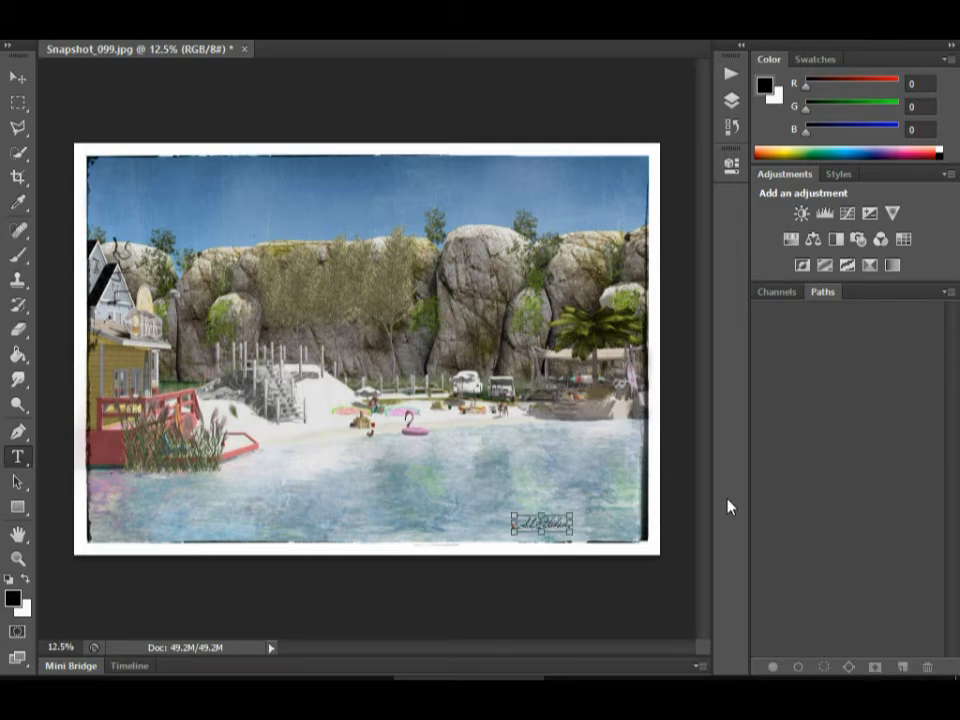
pyautogui.click(525, 28)
pyautogui.moveTo(268, 184); pyautogui.dragTo(223, 117)
pyautogui.click(652, 142)
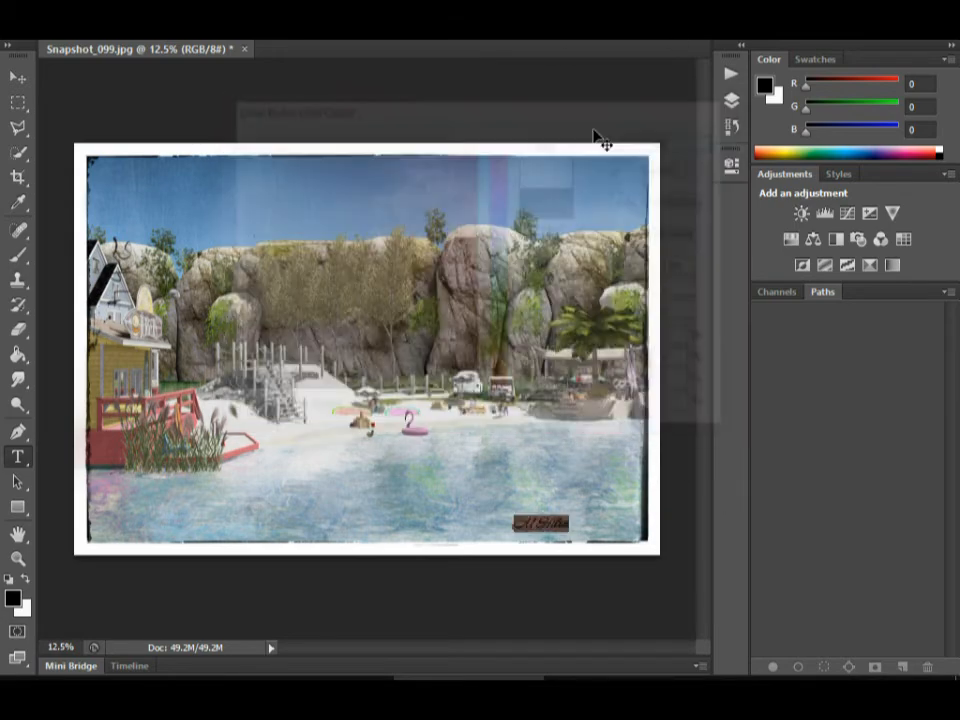
pyautogui.hotkey('ctrl', 'shift', '.')
pyautogui.hotkey('ctrl', 'shift', '.')
pyautogui.hotkey('ctrl', 'shift', '.')
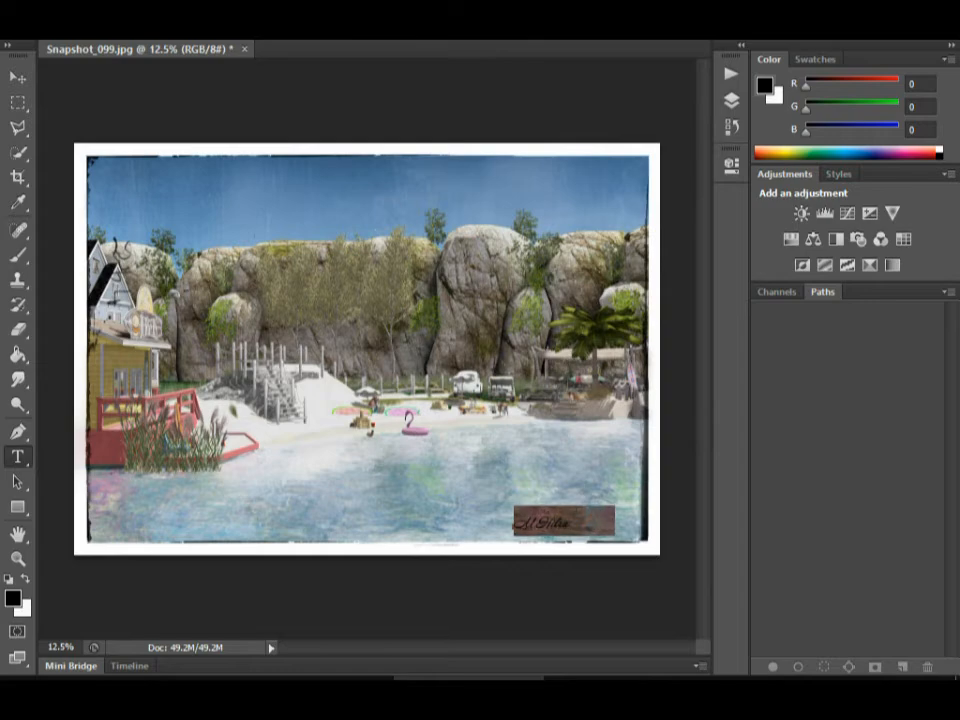
# Free-transform the signature, tilting it slightly counterclockwise and moving it into the photo's lower-right corner.
pyautogui.click(118, 8)
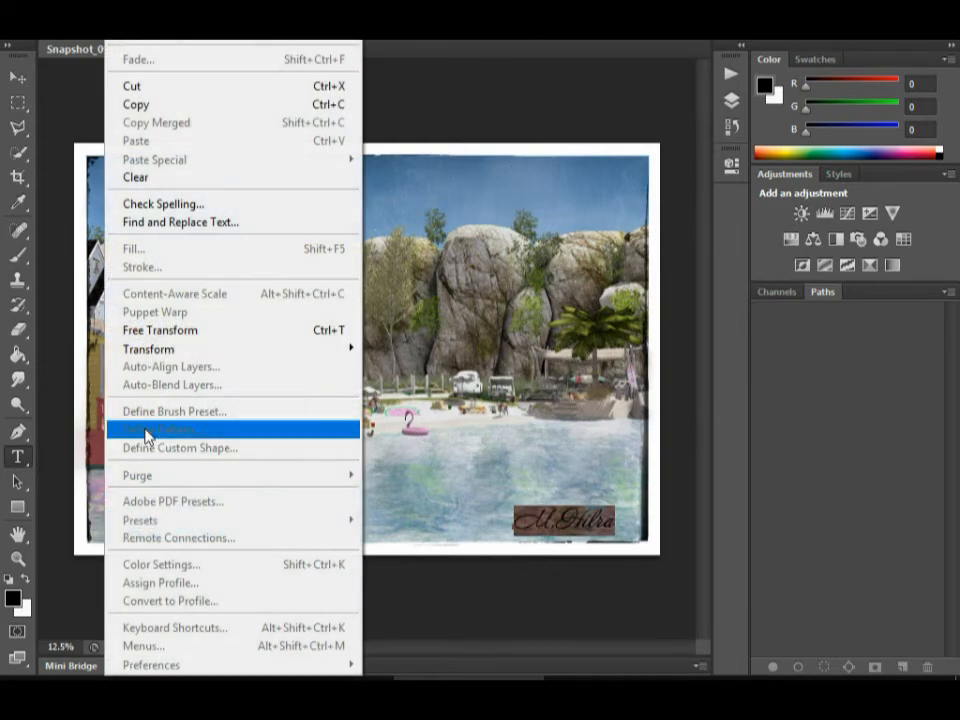
pyautogui.click(160, 334)
pyautogui.moveTo(648, 601); pyautogui.dragTo(664, 549)
pyautogui.moveTo(575, 522); pyautogui.dragTo(608, 506)
pyautogui.press('Return')
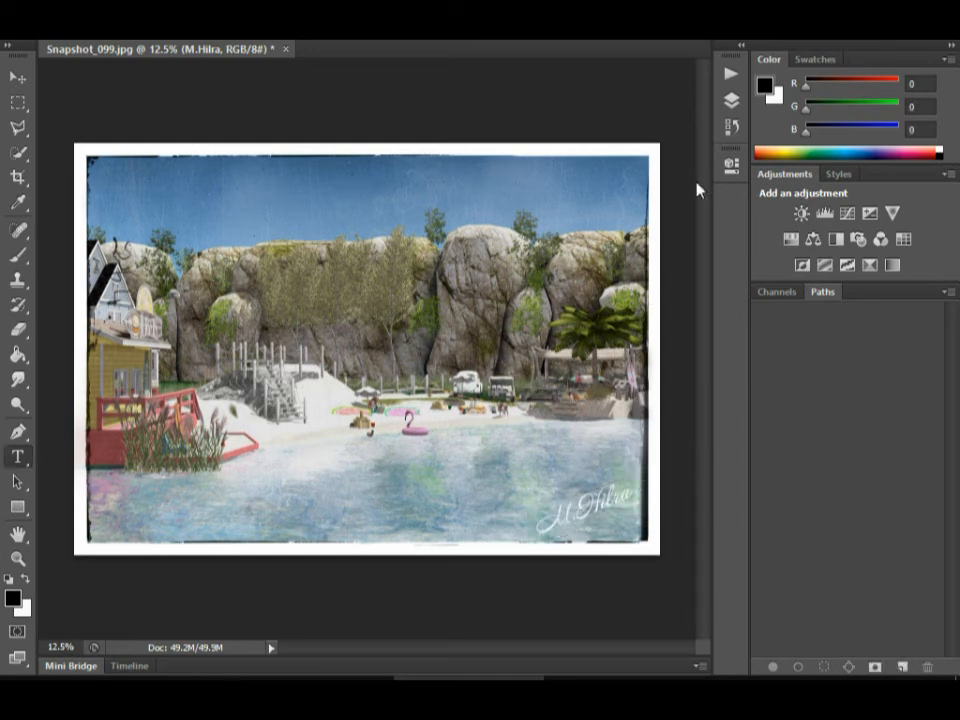
# Try a Stroke effect on the signature's text layer and hide the layer's effects.
pyautogui.click(732, 101)
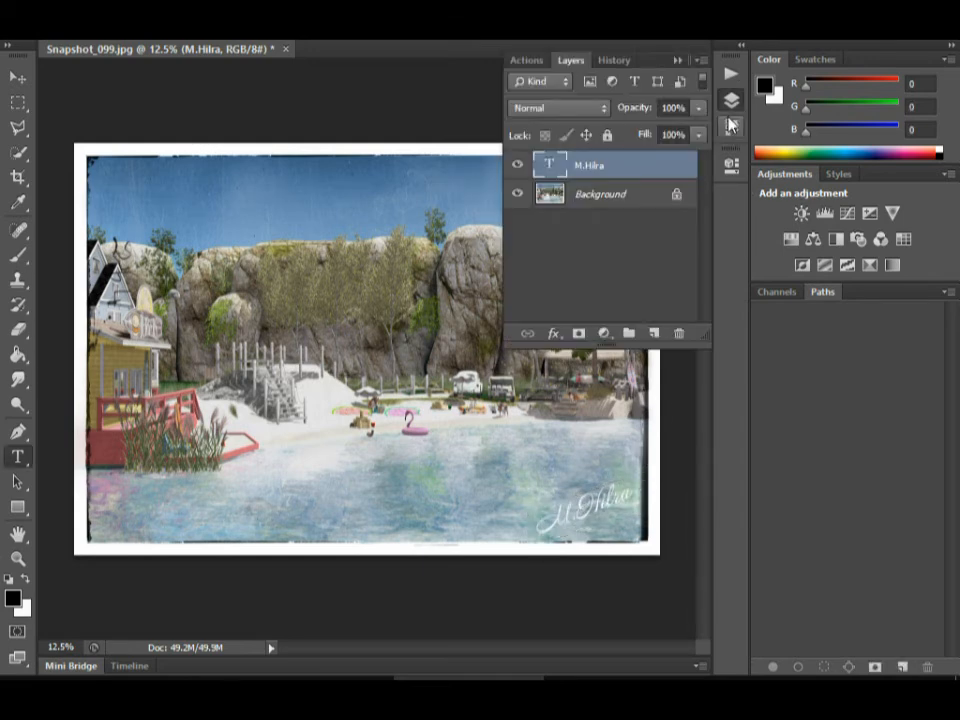
pyautogui.doubleClick(643, 167)
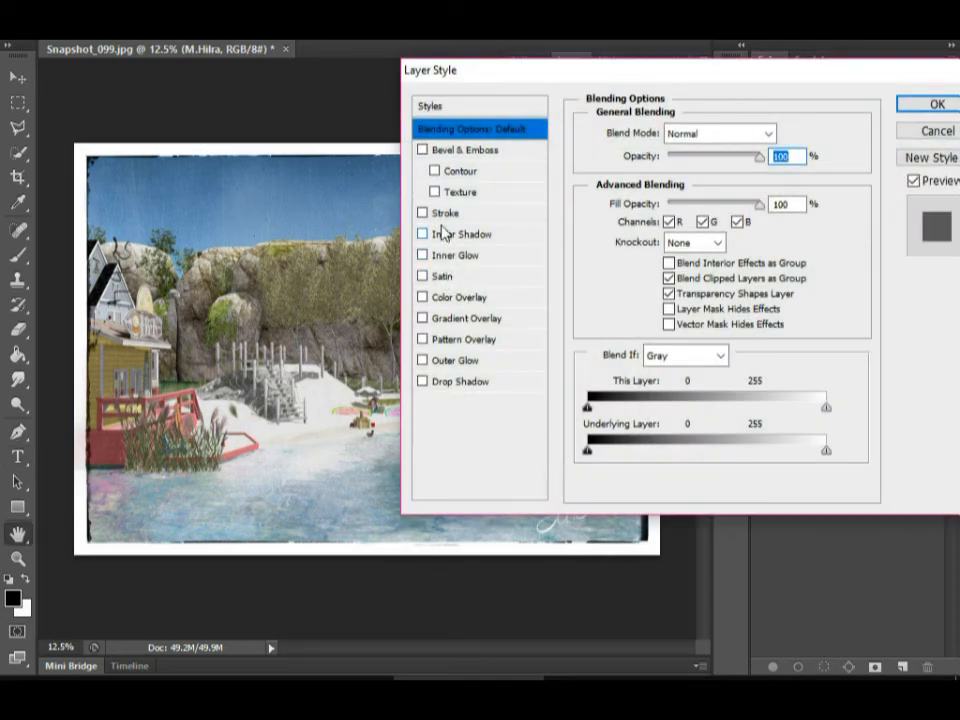
pyautogui.click(440, 213)
pyautogui.click(937, 104)
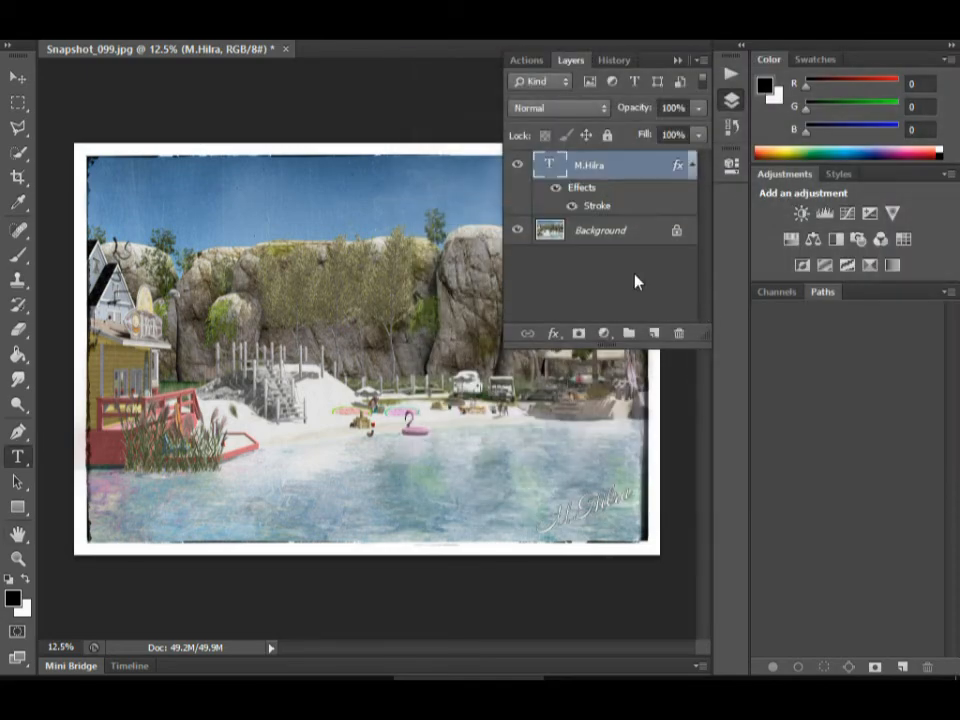
pyautogui.click(556, 187)
pyautogui.doubleClick(647, 167)
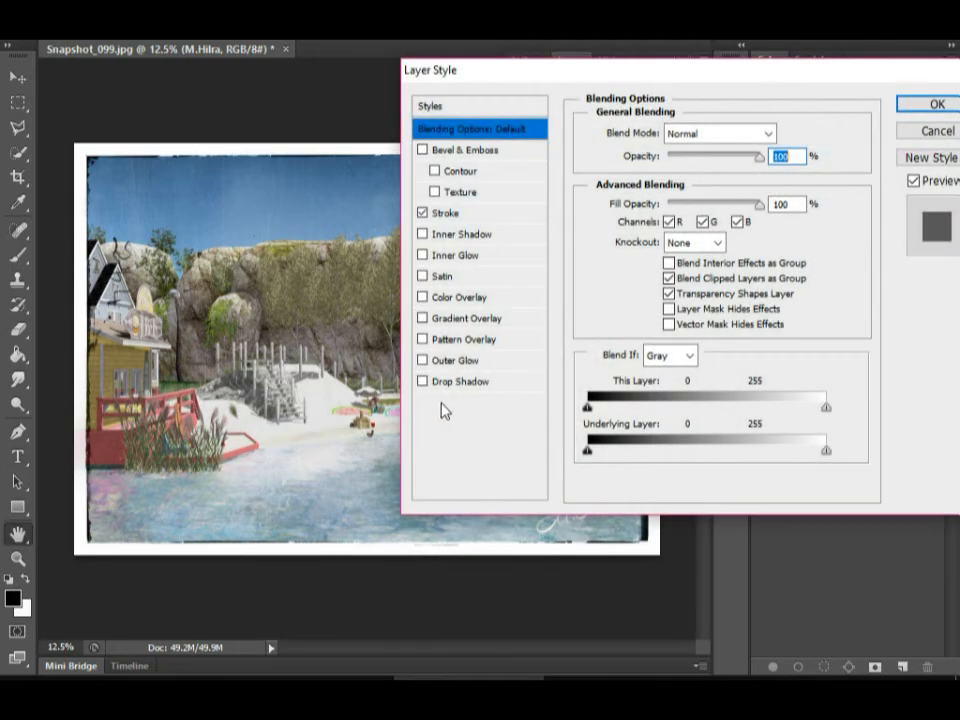
pyautogui.click(454, 382)
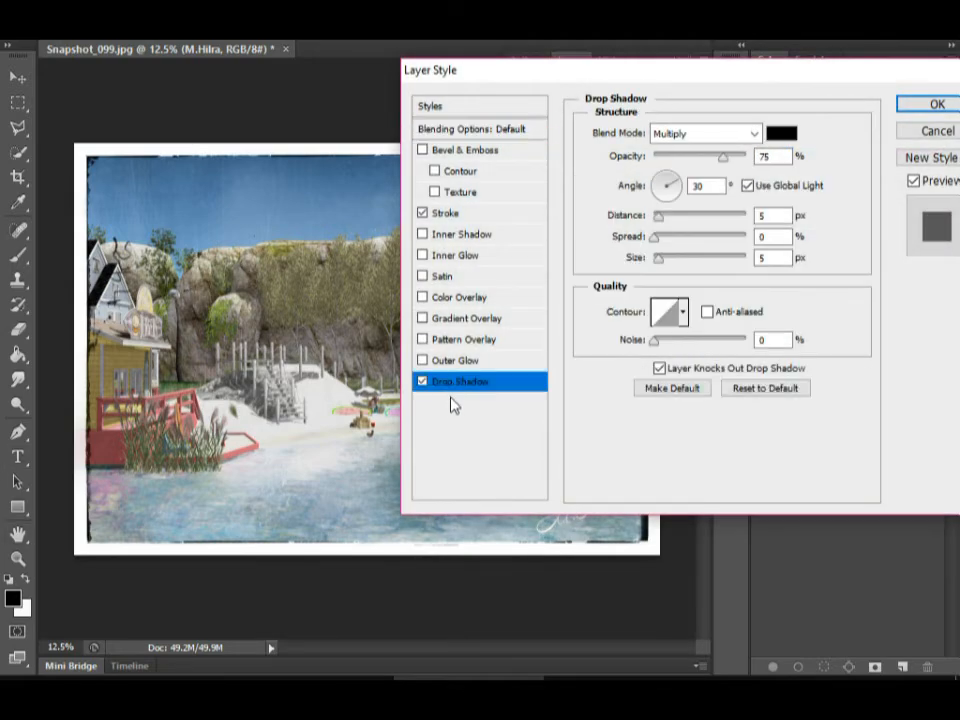
pyautogui.moveTo(658, 216); pyautogui.dragTo(606, 216)
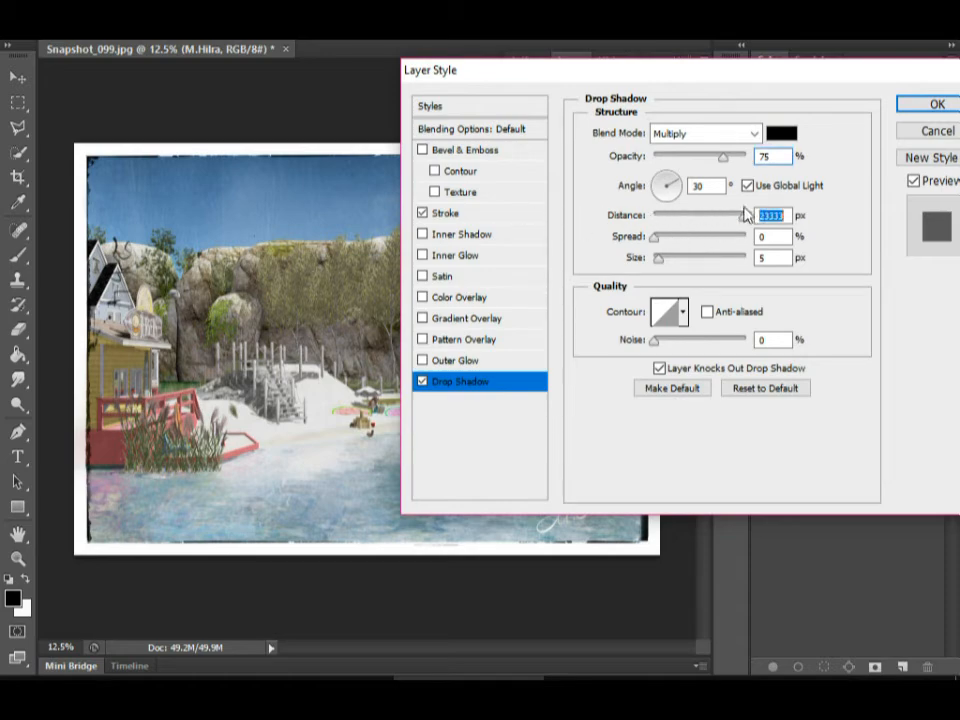
pyautogui.click(905, 132)
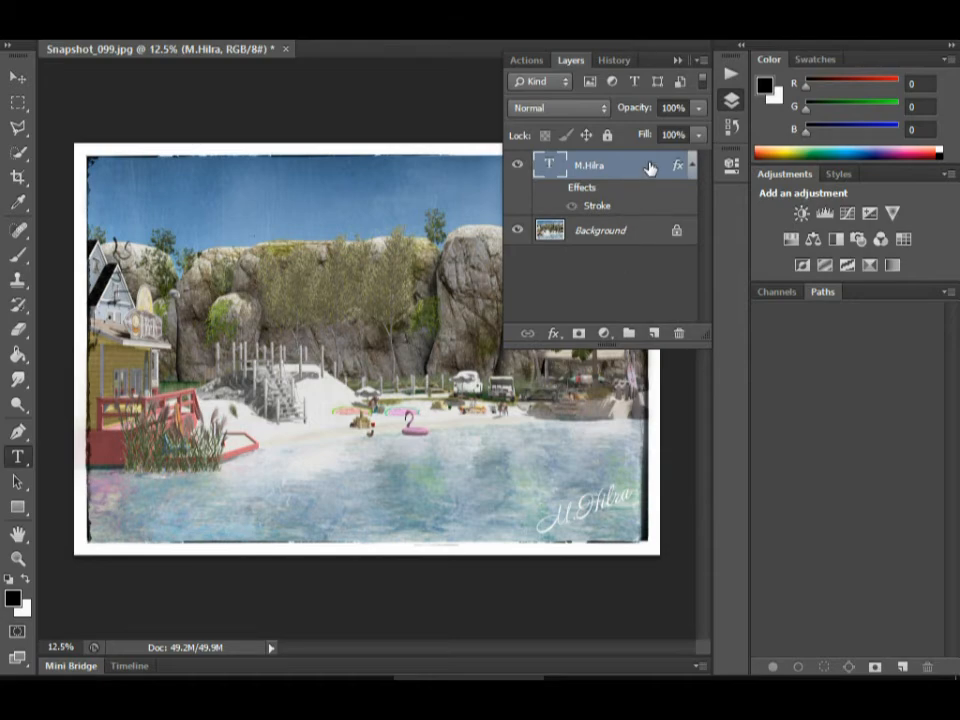
pyautogui.doubleClick(648, 168)
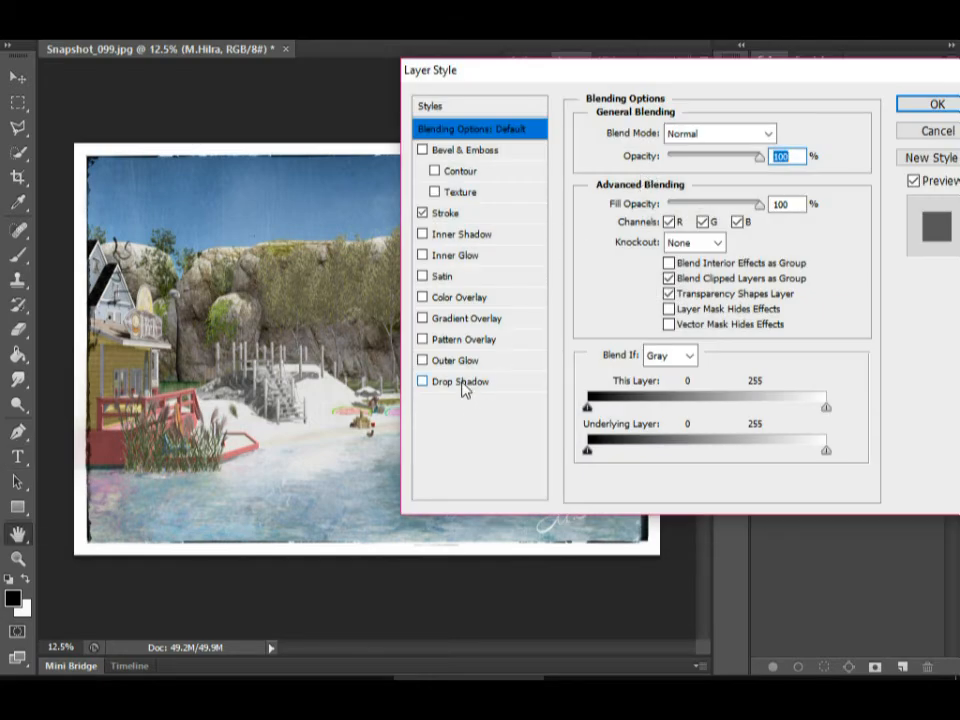
pyautogui.click(925, 130)
# Show the signature layer's effects, turn off the Stroke, and apply a Drop Shadow to the layer.
pyautogui.click(572, 206)
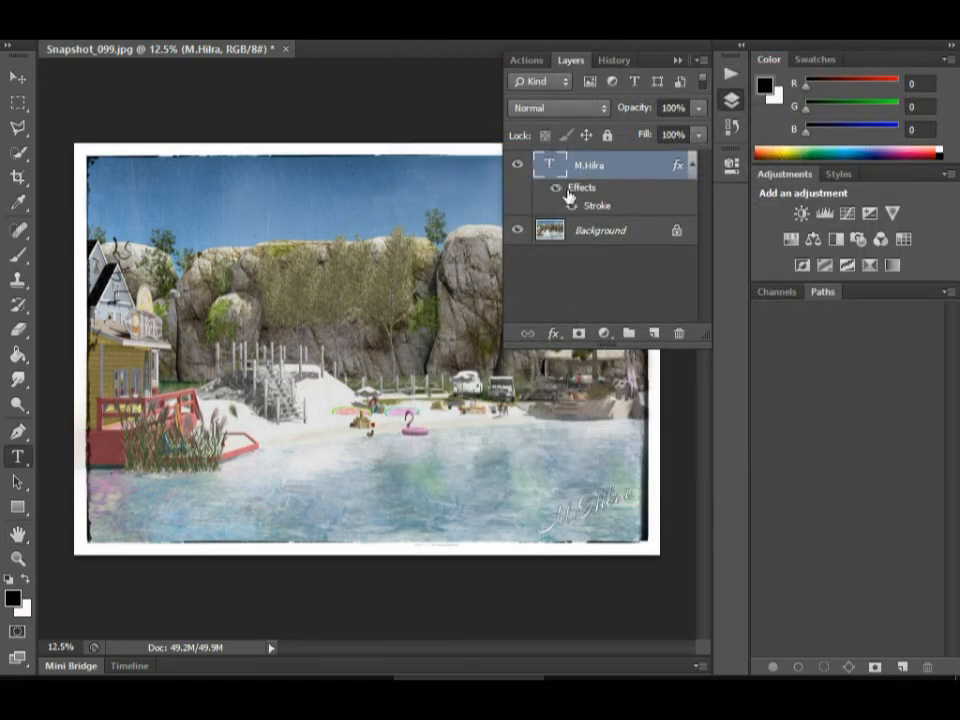
pyautogui.click(572, 206)
pyautogui.doubleClick(639, 163)
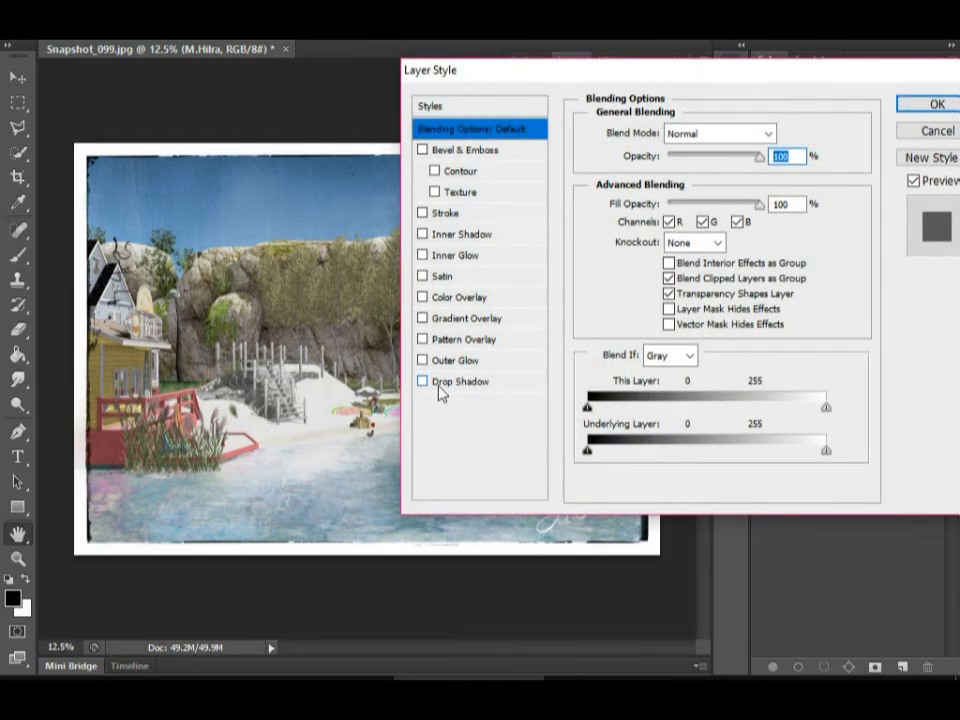
pyautogui.click(442, 384)
pyautogui.click(937, 104)
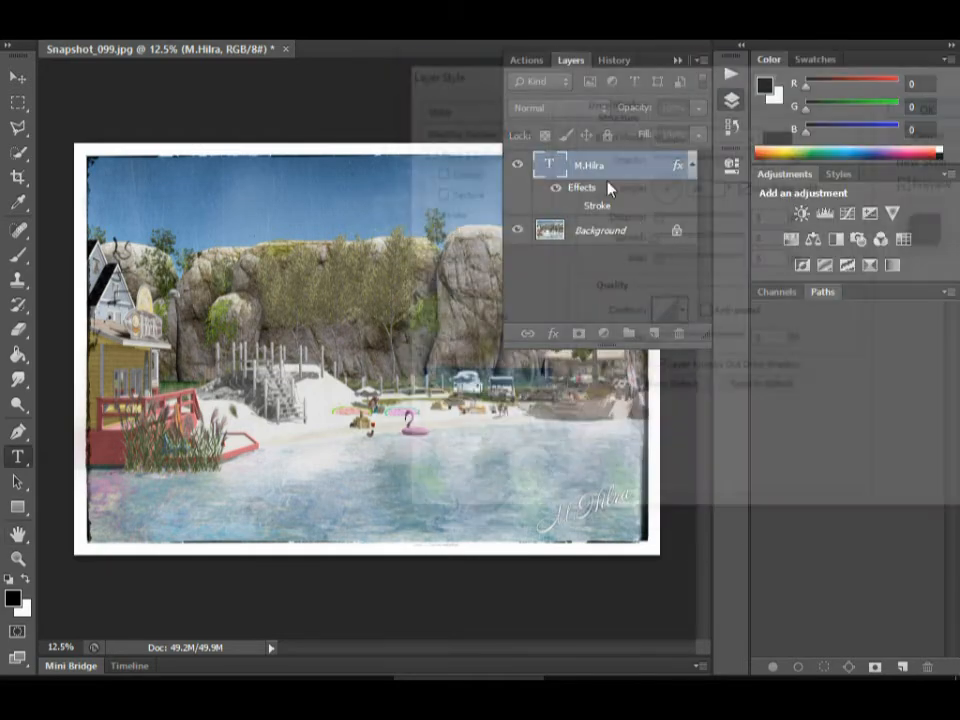
# Flatten the signature and the photo into one layer and collapse the layer list.
pyautogui.rightClick(633, 256)
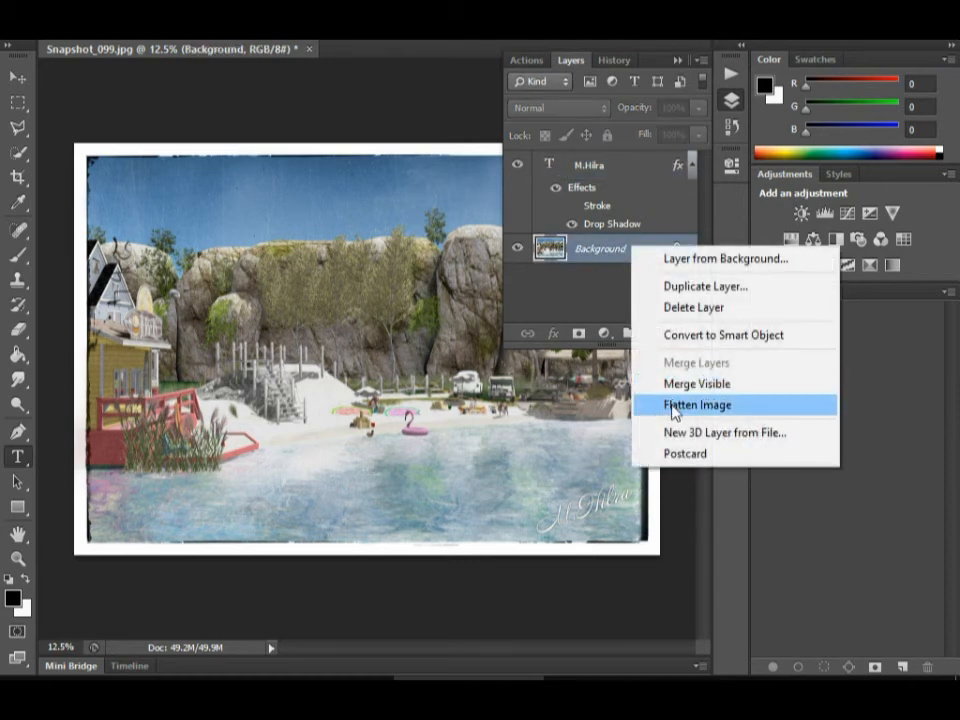
pyautogui.click(673, 407)
pyautogui.click(678, 61)
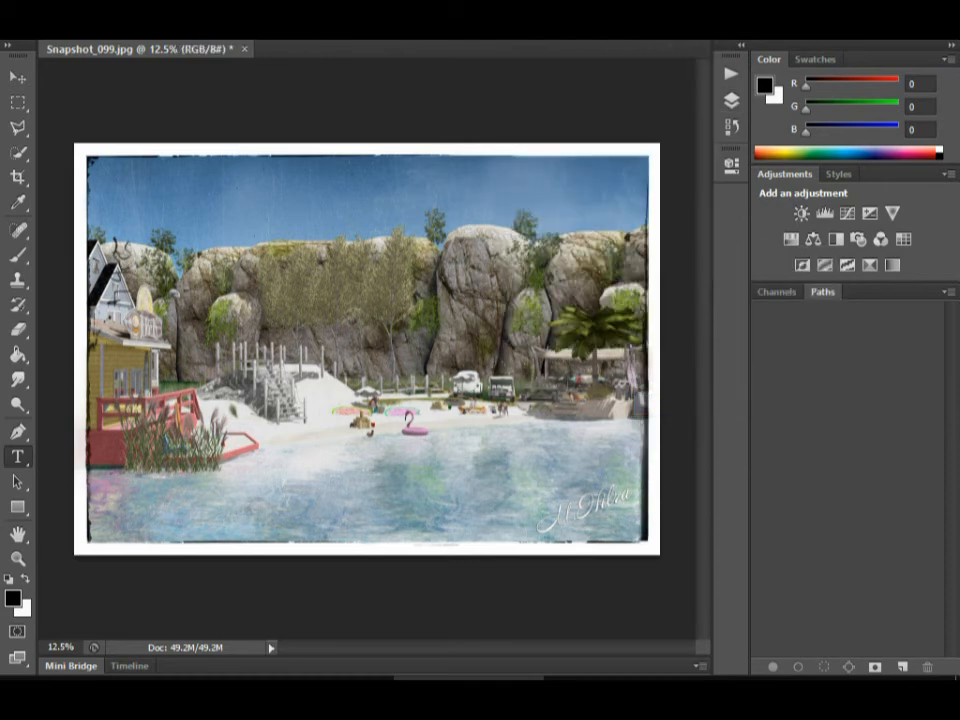
# Resize the image to a height of 1024 pixels with its proportions constrained.
pyautogui.click(133, 30)
pyautogui.click(150, 131)
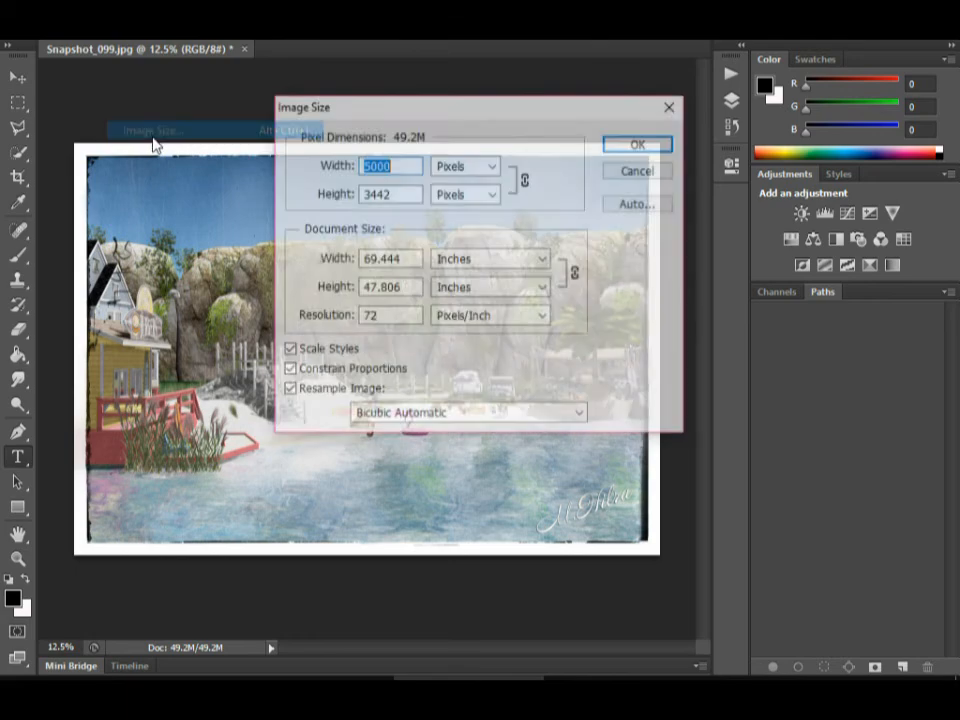
pyautogui.doubleClick(407, 194)
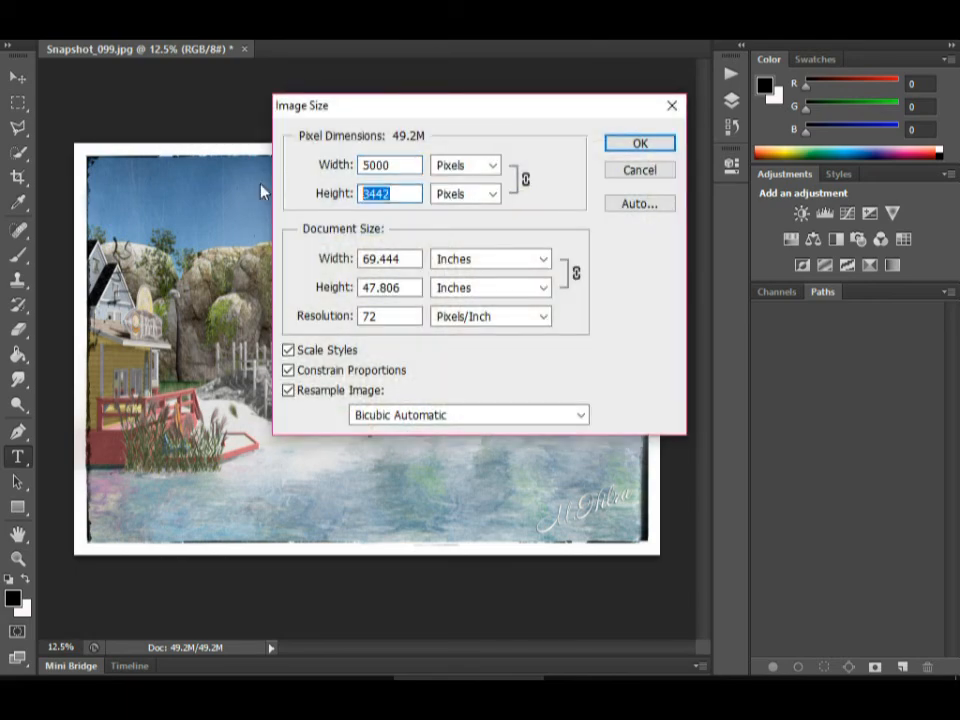
pyautogui.write('1024')
pyautogui.press('Return')
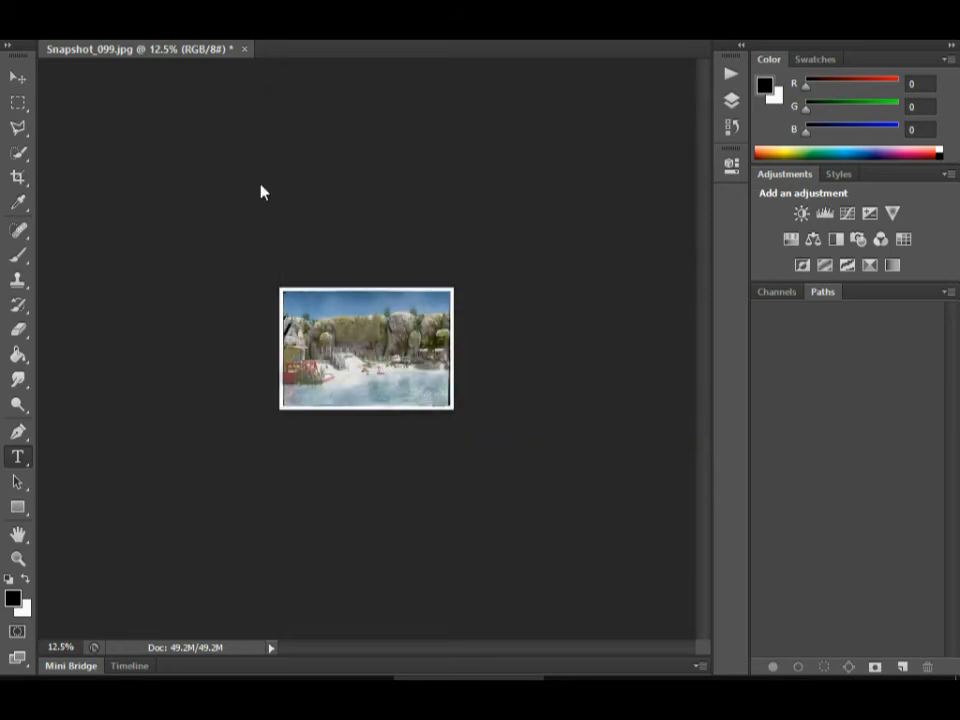
# Look through the installed filter plug-ins, including Nik Collection and Auto FX Software, and the list of action sets.
pyautogui.click(17, 558)
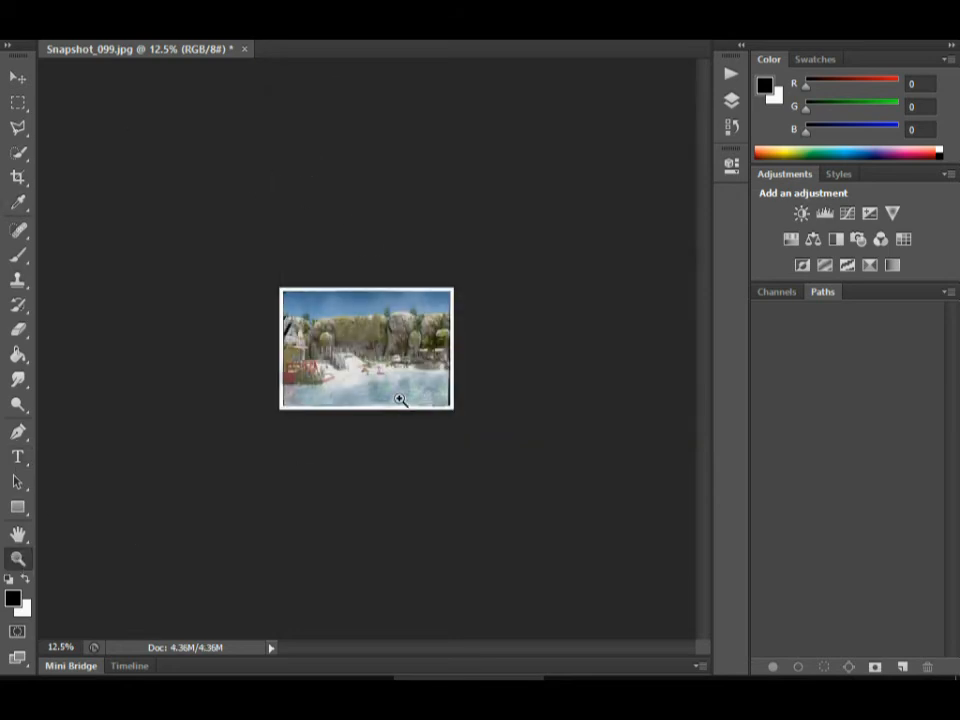
pyautogui.moveTo(399, 400); pyautogui.dragTo(470, 400)
pyautogui.click(292, 12)
pyautogui.moveTo(371, 453)
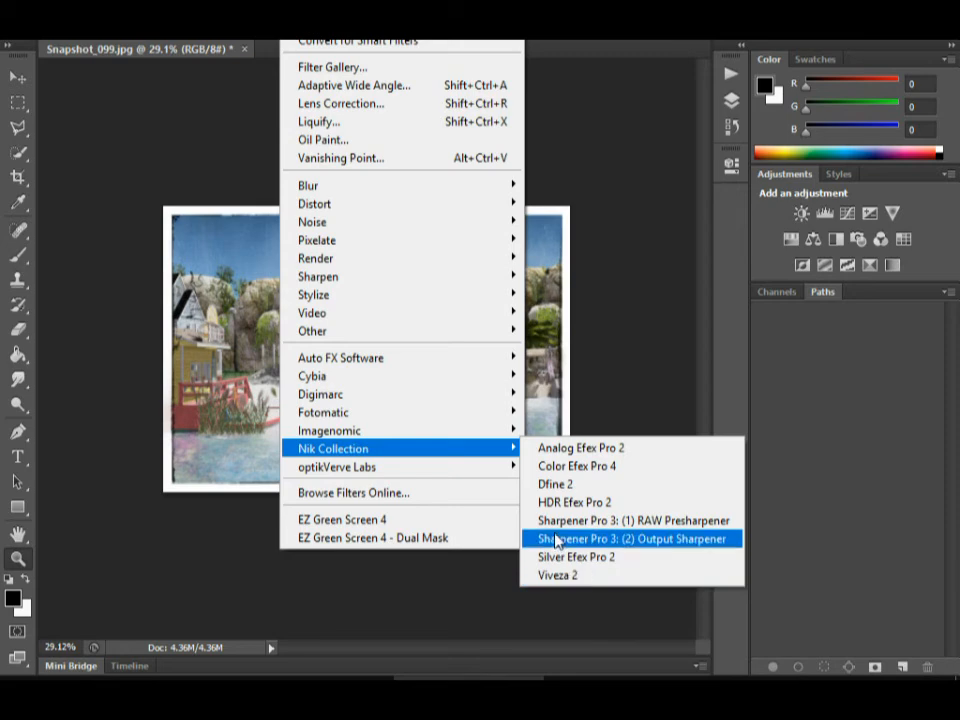
pyautogui.moveTo(385, 385)
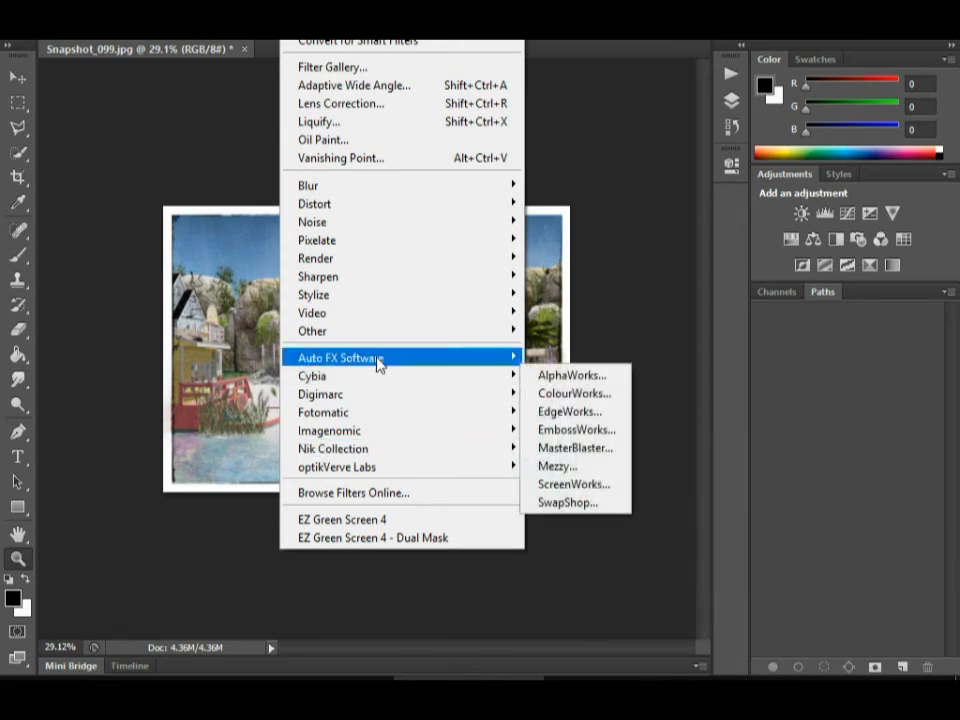
pyautogui.moveTo(380, 362)
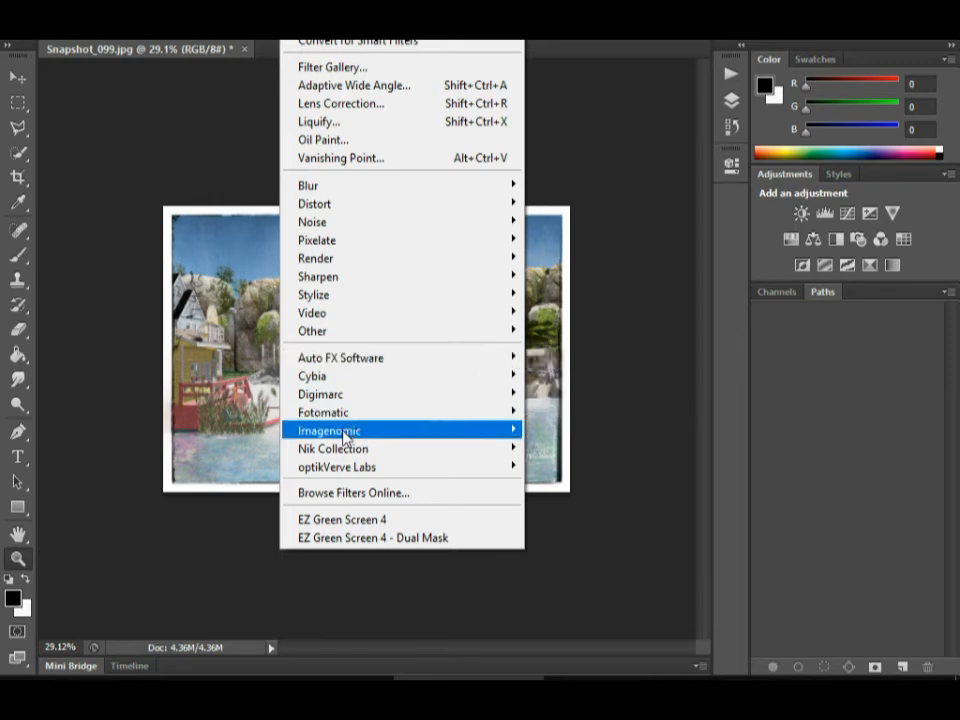
pyautogui.moveTo(335, 473)
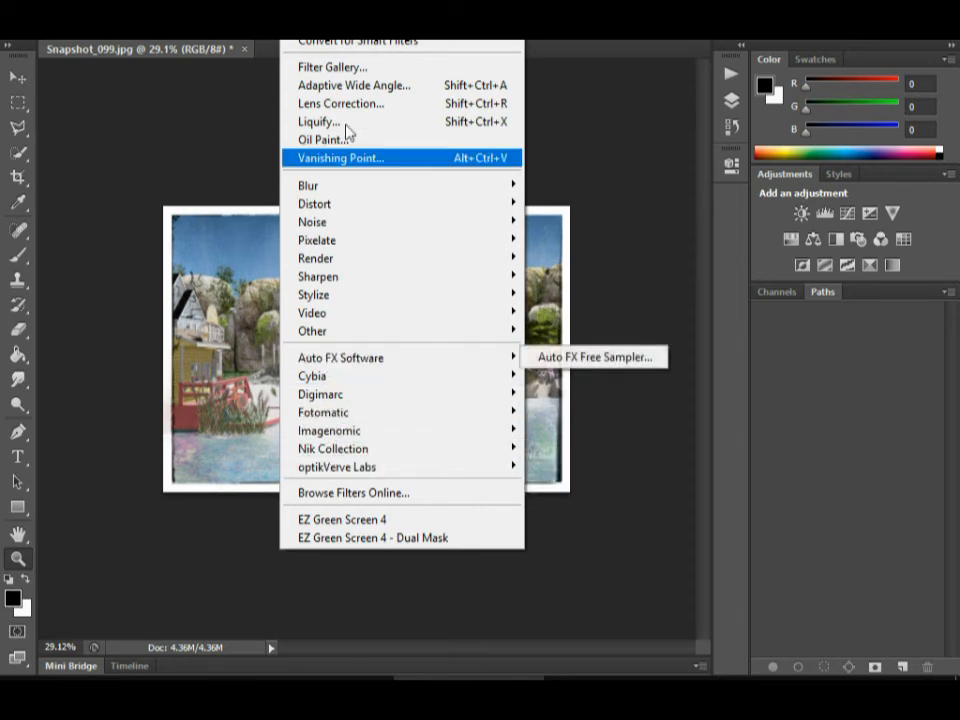
pyautogui.click(801, 406)
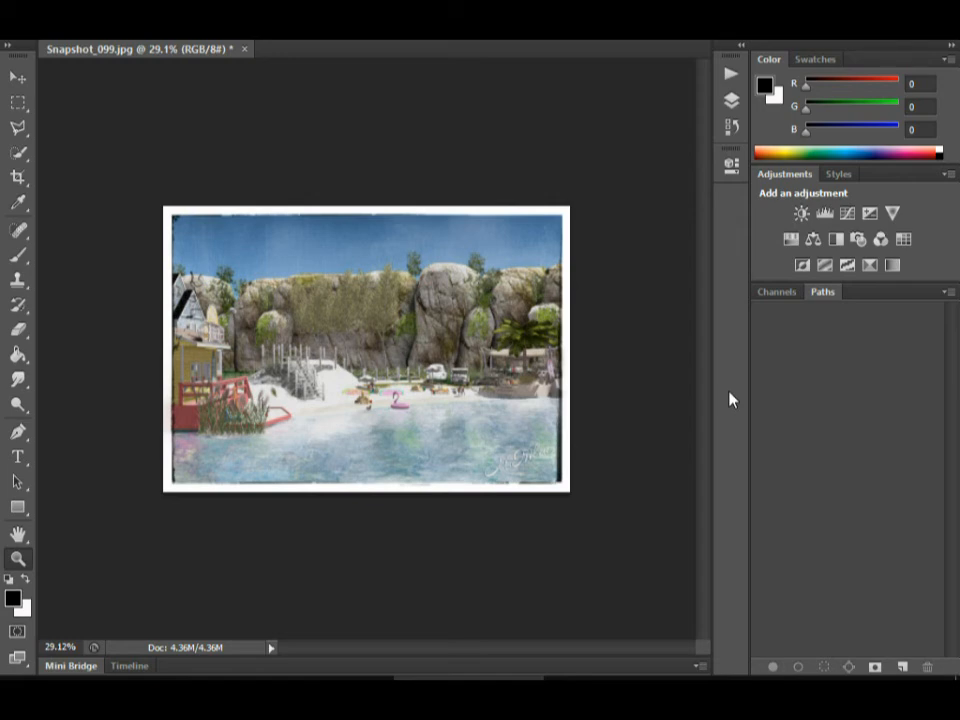
pyautogui.click(731, 73)
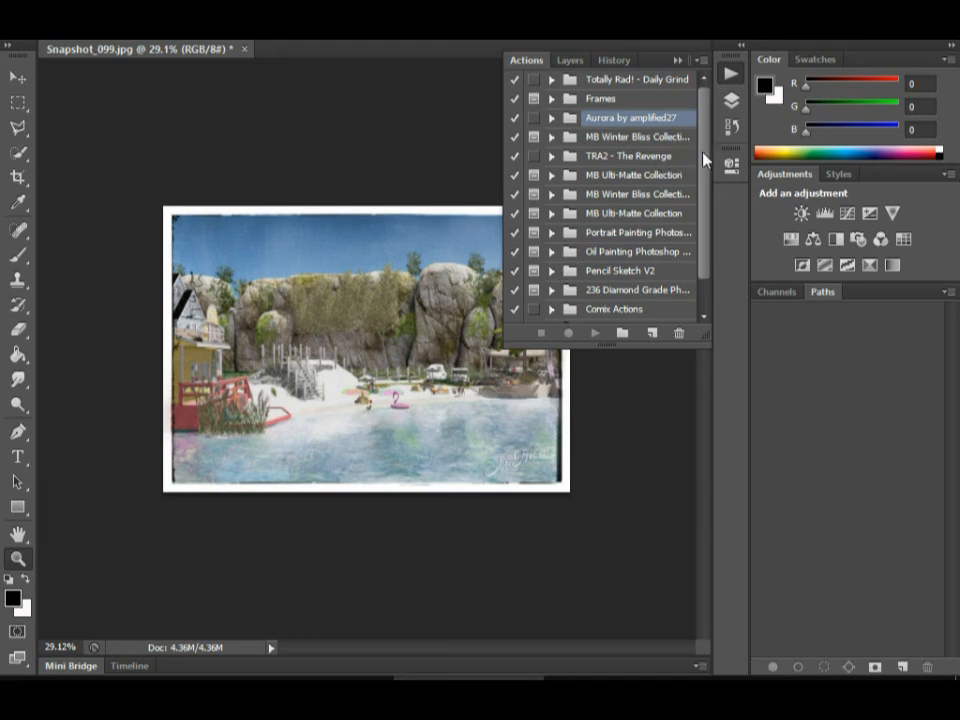
pyautogui.click(678, 61)
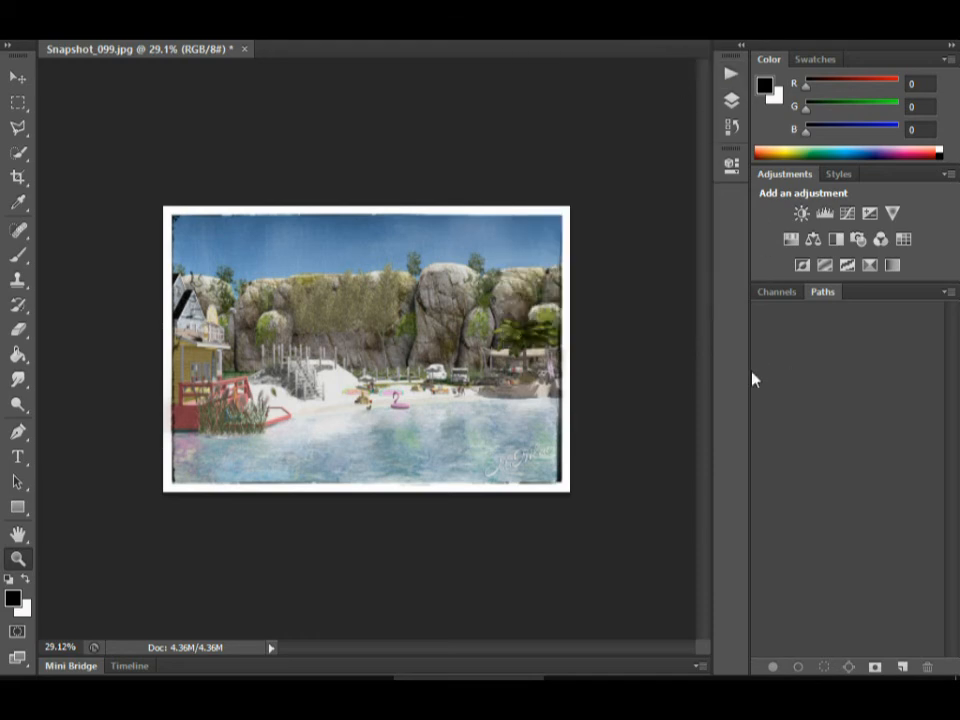